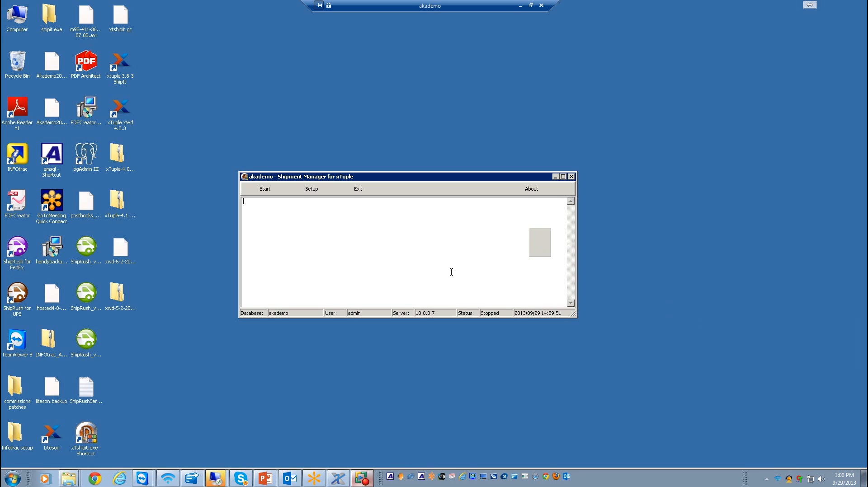
Review the Shipment Manager's connection settings for xTuple, save them as they are, and check the product's About information.
{"action": "left_click", "coordinate": [317, 191]}
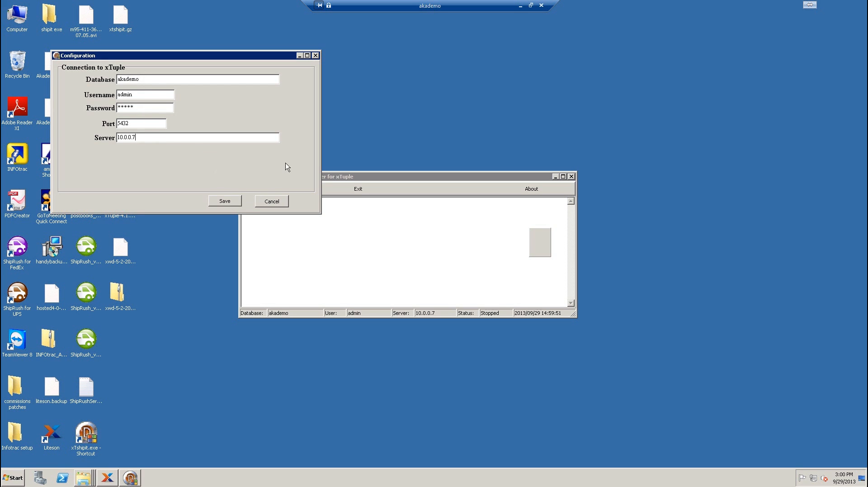
{"action": "left_click", "coordinate": [231, 202]}
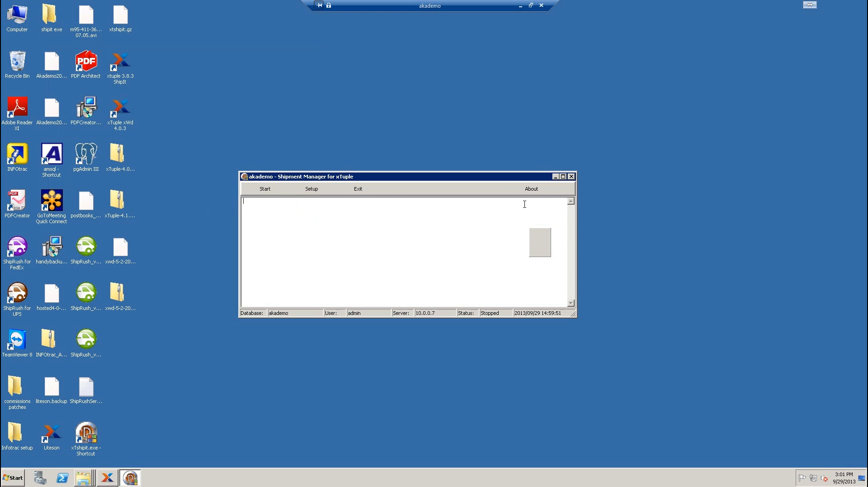
{"action": "left_click", "coordinate": [533, 190]}
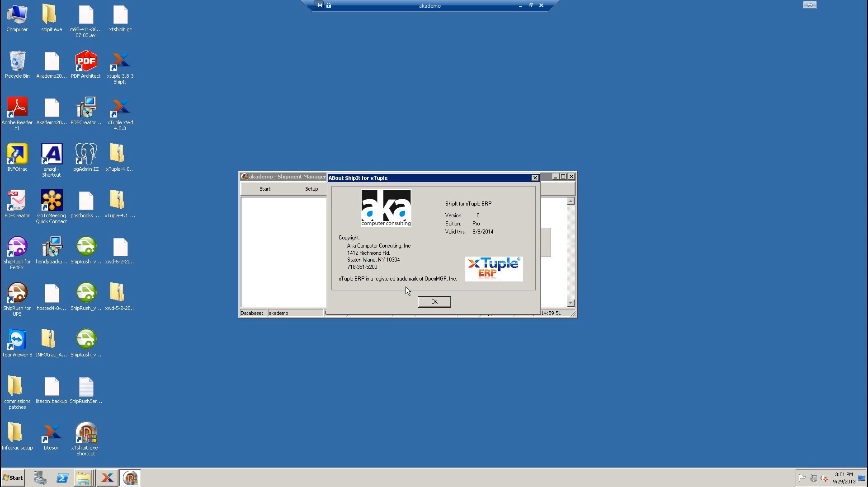
{"action": "left_click", "coordinate": [441, 307]}
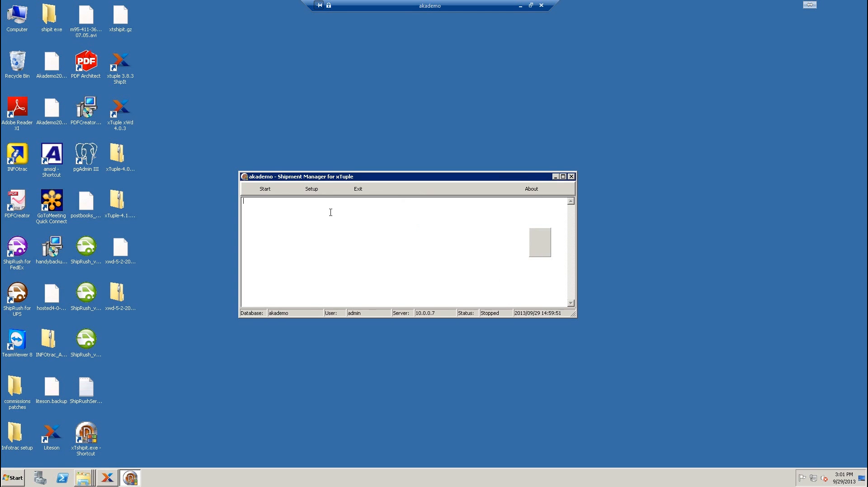
Start the Shipment Manager, switch to xTuple ERP and open the ShipIt Workbench for shipping.
{"action": "left_click", "coordinate": [265, 190]}
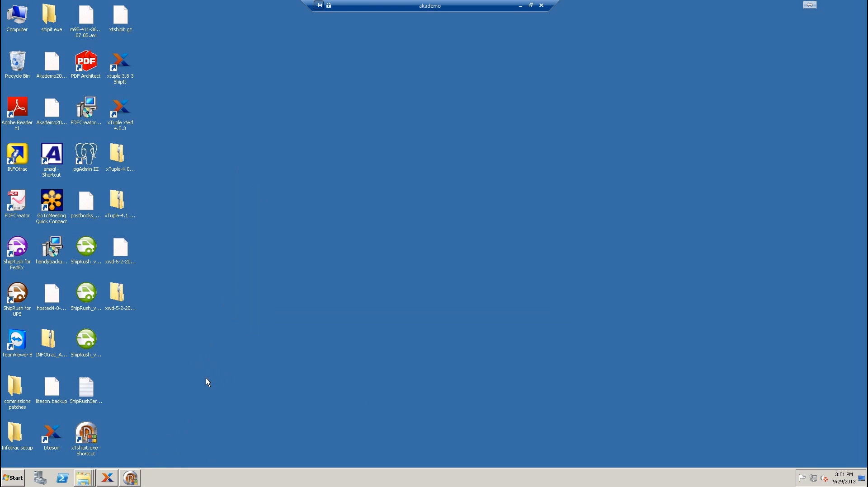
{"action": "left_click", "coordinate": [107, 480]}
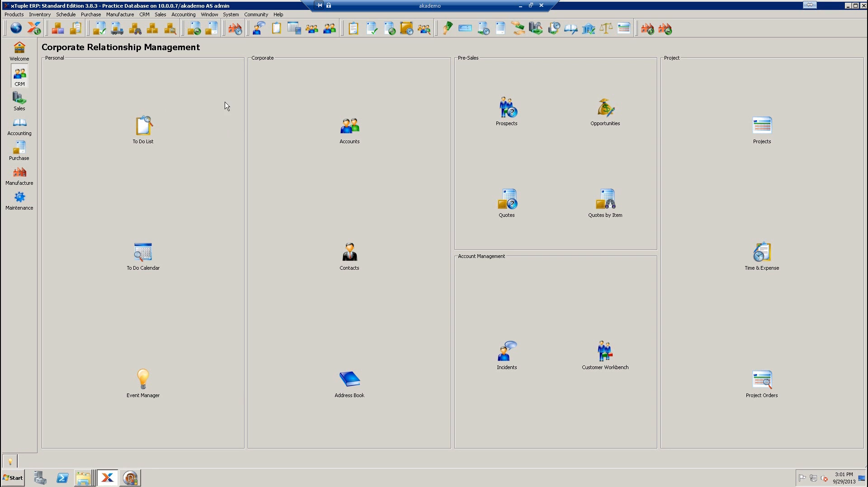
{"action": "left_click", "coordinate": [43, 18]}
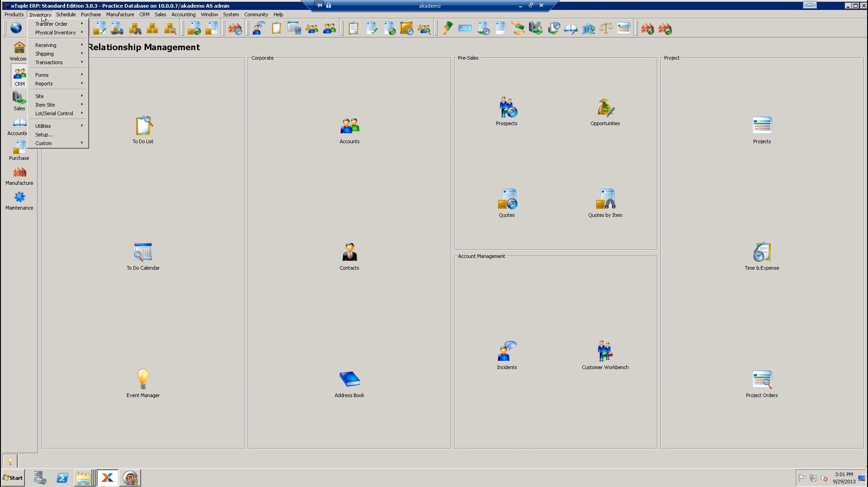
{"action": "mouse_move", "coordinate": [45, 56]}
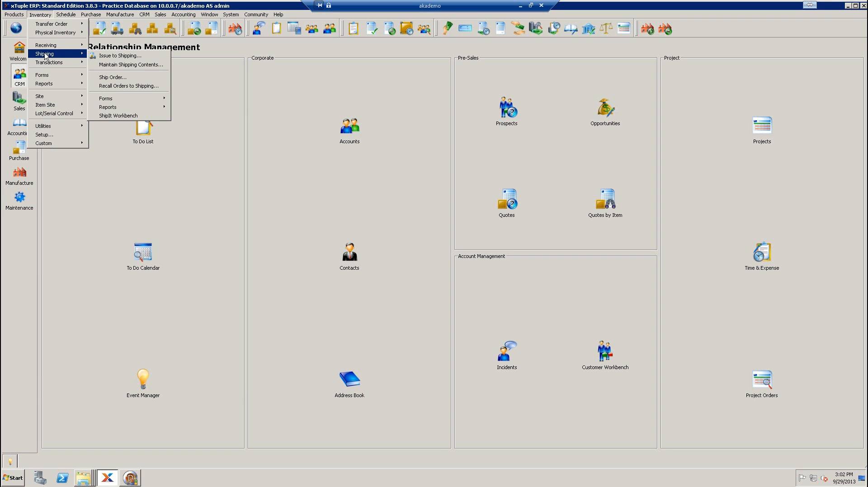
{"action": "left_click", "coordinate": [128, 119]}
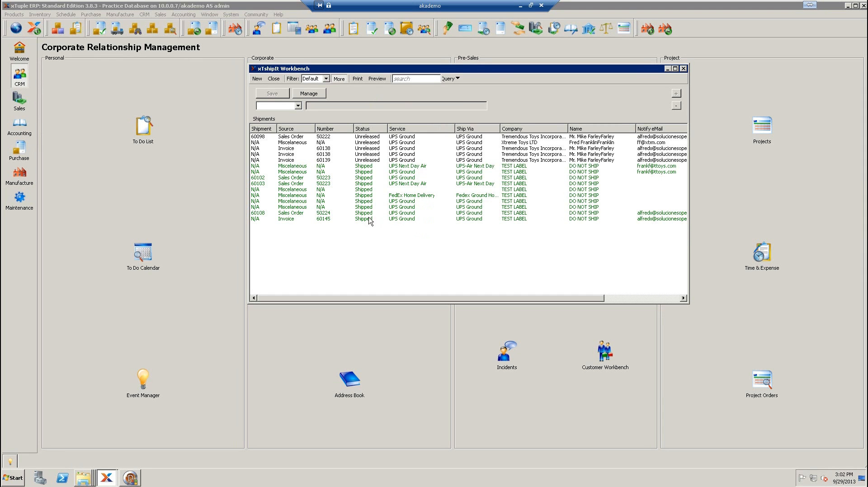
Create a new miscellaneous shipment with references 12345 and 54321, and choose its recipient from the contacts.
{"action": "left_click", "coordinate": [257, 79]}
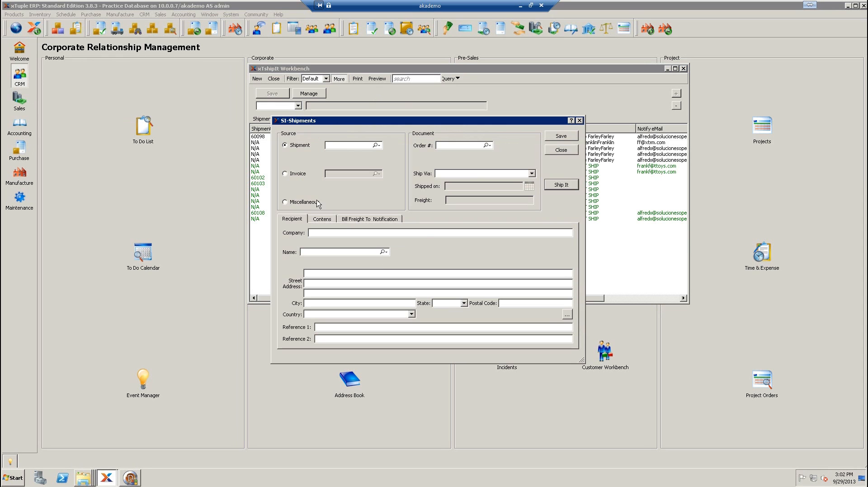
{"action": "left_click", "coordinate": [294, 204]}
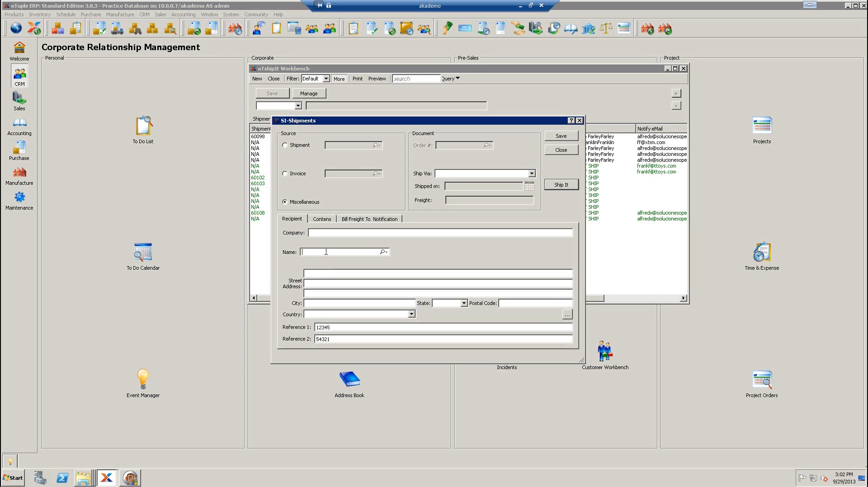
{"action": "type", "text": "al"}
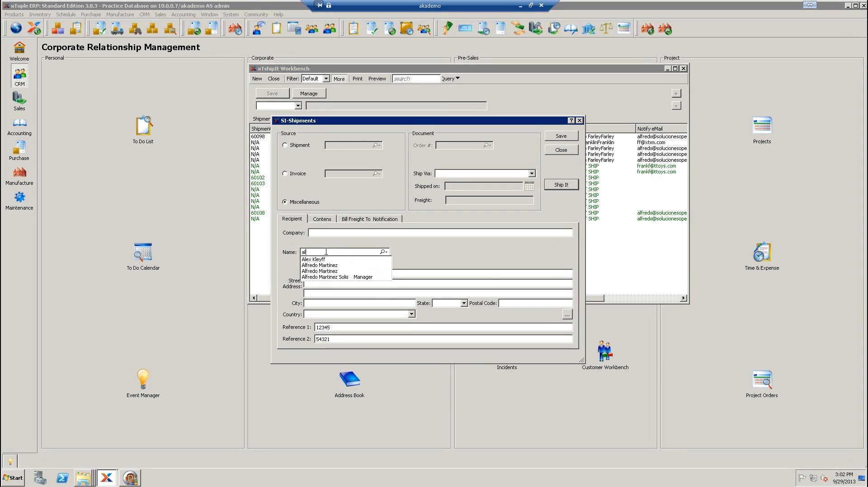
{"action": "left_click", "coordinate": [320, 261]}
{"action": "key", "text": "Tab"}
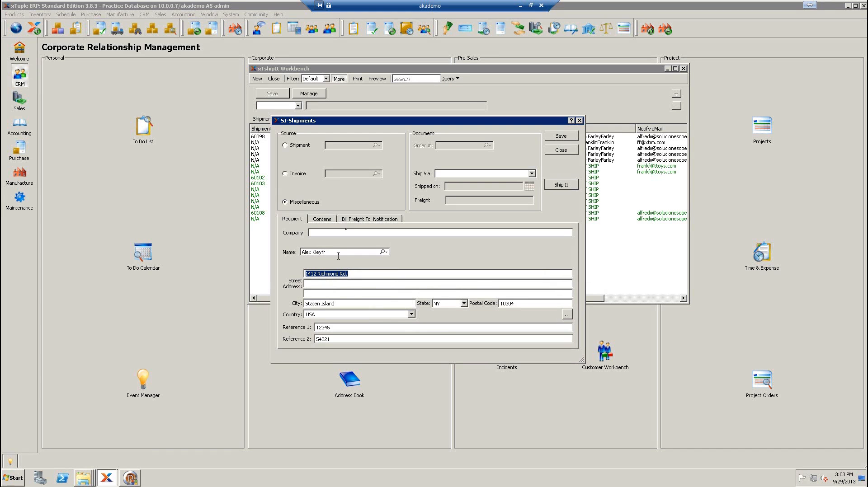
Replace the shipment's Reference 1 with "samples".
{"action": "double_click", "coordinate": [338, 329]}
{"action": "type", "text": "samples"}
{"action": "left_click", "coordinate": [333, 338]}
Look at the shipment's contents fields and try billing the freight to a third party, returning it to Sender.
{"action": "left_click", "coordinate": [322, 221]}
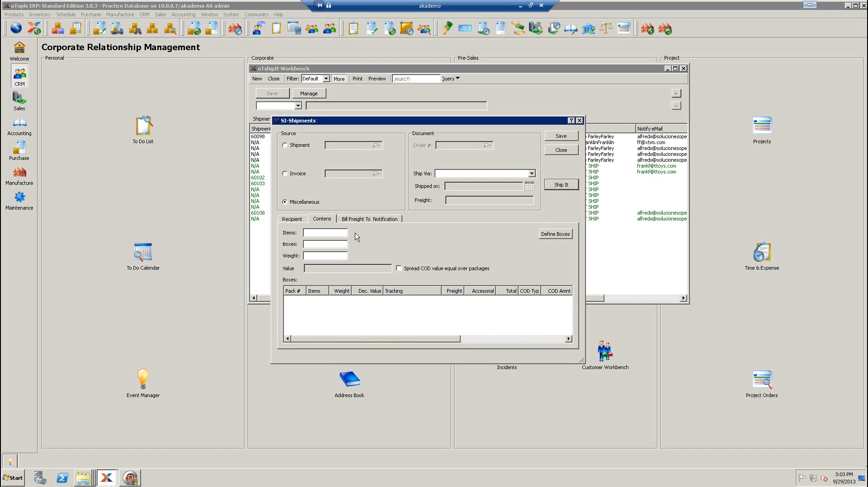
{"action": "left_click", "coordinate": [361, 221]}
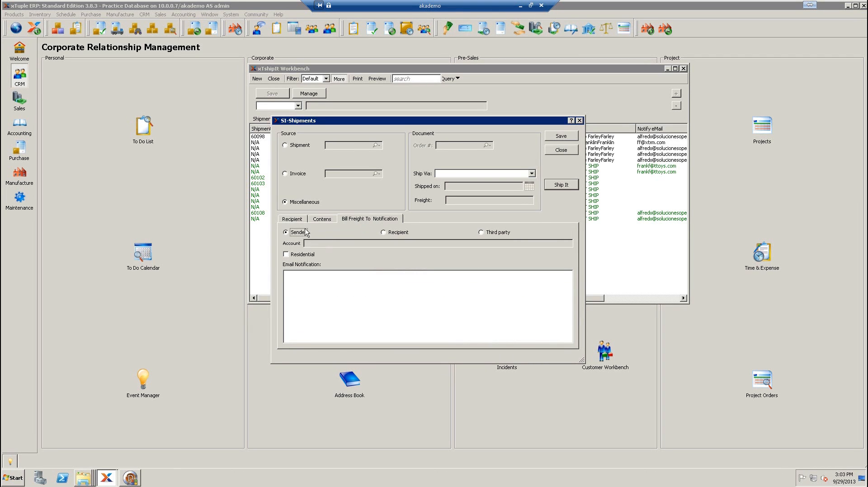
{"action": "left_click", "coordinate": [481, 234]}
{"action": "left_click", "coordinate": [368, 244]}
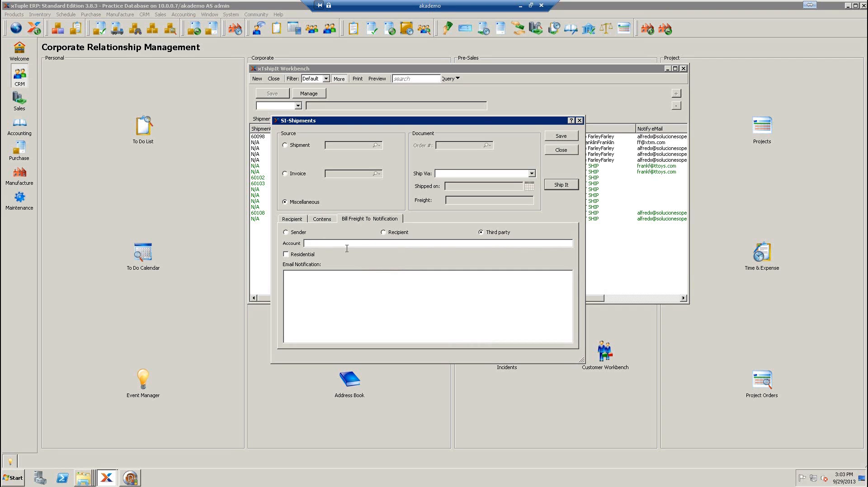
{"action": "left_click", "coordinate": [286, 233]}
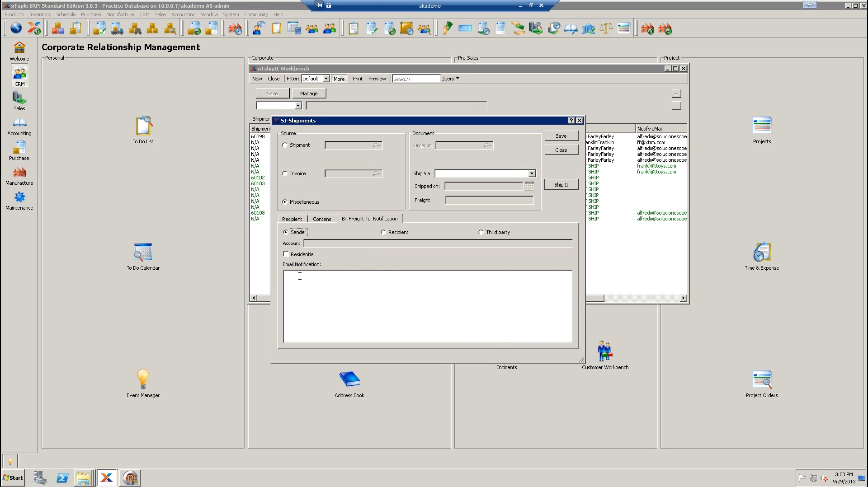
Enter two comma-separated notification e-mail addresses and set the shipment's Ship Via to UPS-GROUND-UPS Ground.
{"action": "left_click", "coordinate": [322, 276]}
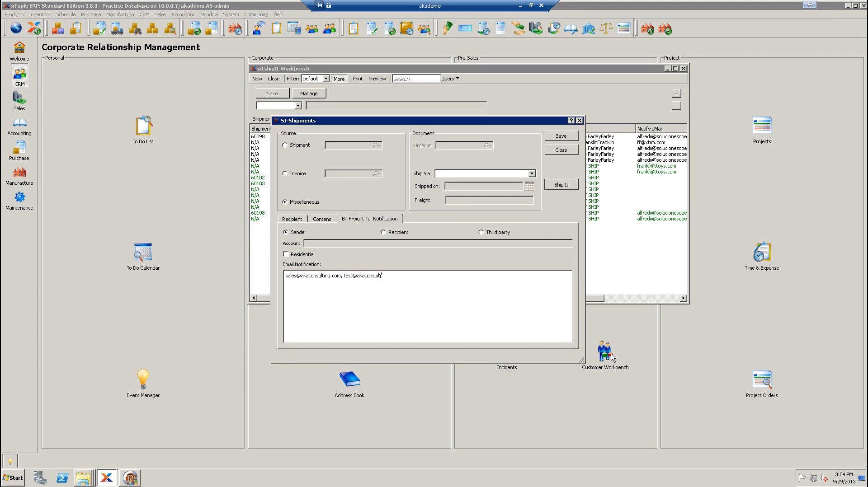
{"action": "type", "text": ".com"}
{"action": "left_click", "coordinate": [532, 174]}
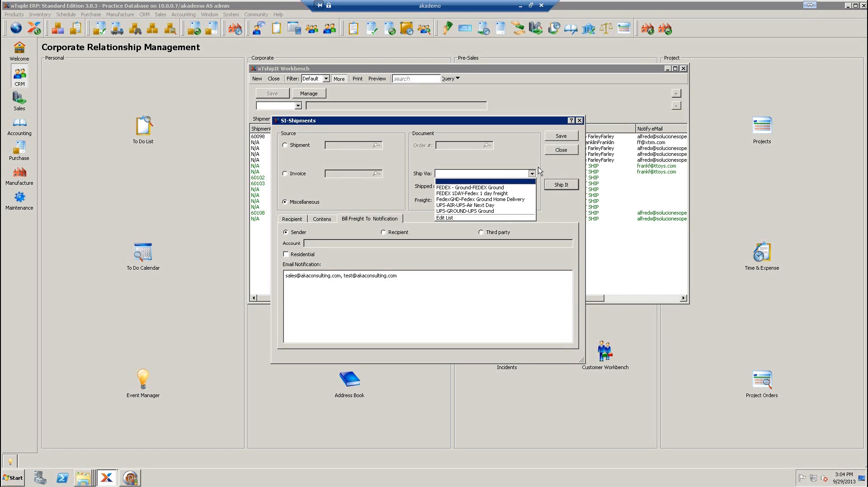
{"action": "left_click", "coordinate": [494, 211]}
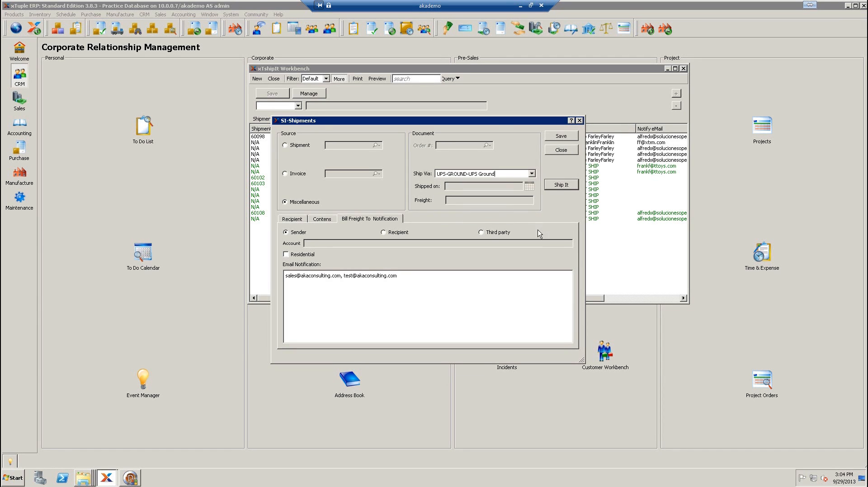
Submit the shipment to ShipRush and give its package a weight of 1 lb and a declared value of $150.
{"action": "left_click", "coordinate": [561, 185]}
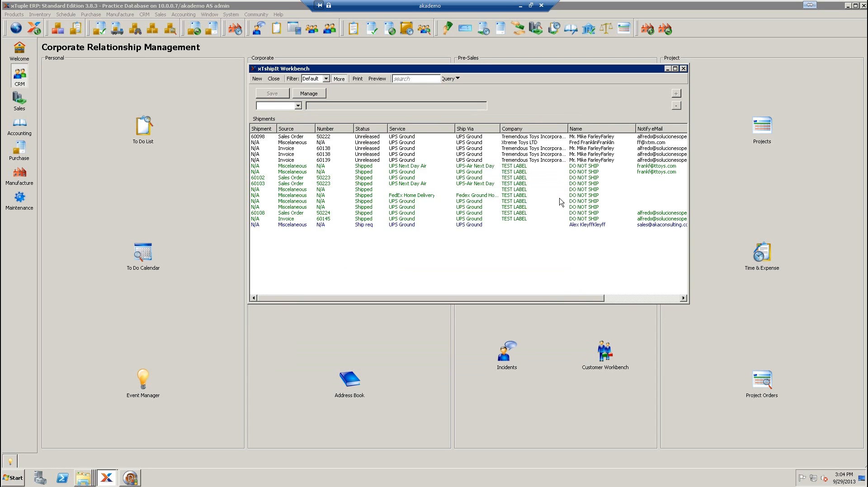
{"action": "left_click", "coordinate": [559, 203]}
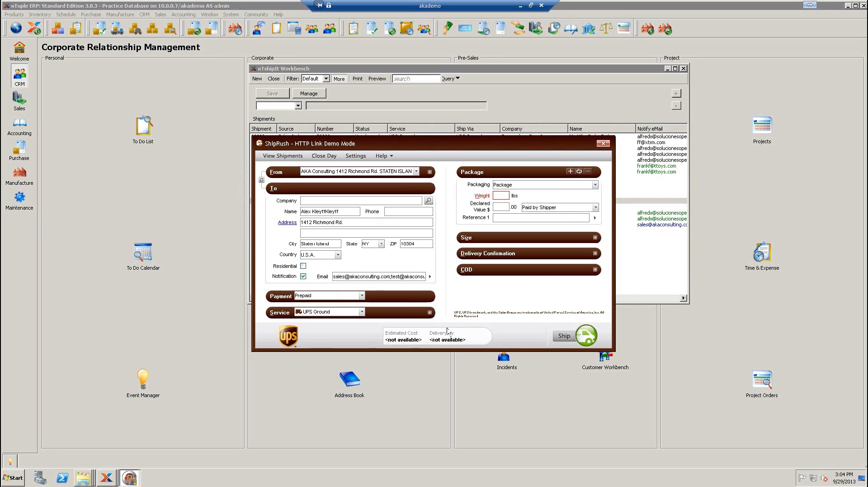
{"action": "left_click", "coordinate": [507, 195]}
{"action": "type", "text": "1"}
{"action": "left_click", "coordinate": [505, 209]}
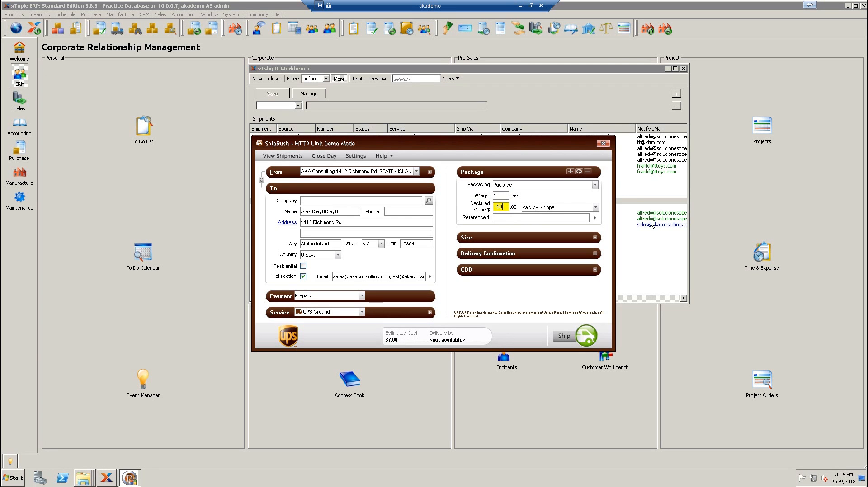
{"action": "key", "text": "Tab"}
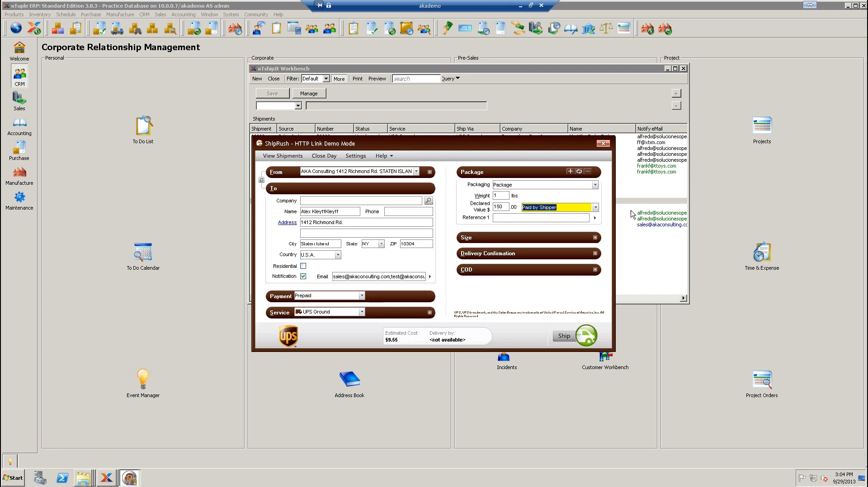
Examine the declared value payment options and the package's Size, Delivery Confirmation and COD settings.
{"action": "left_click", "coordinate": [596, 208]}
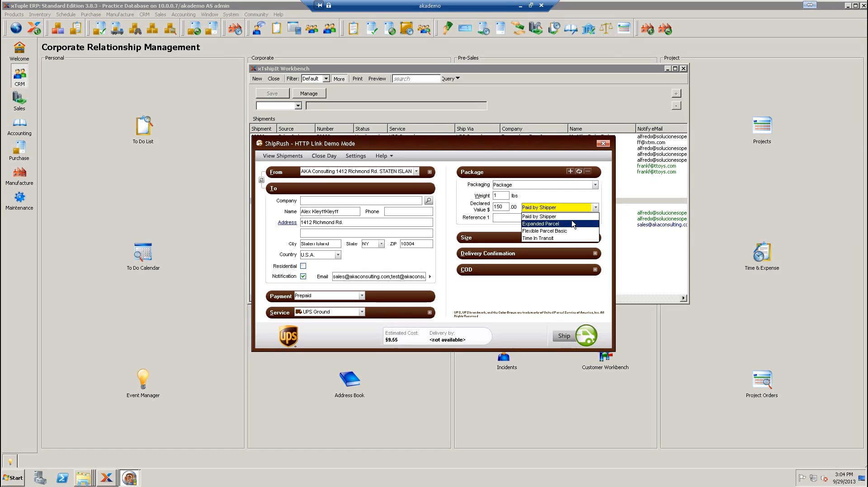
{"action": "left_click", "coordinate": [607, 209]}
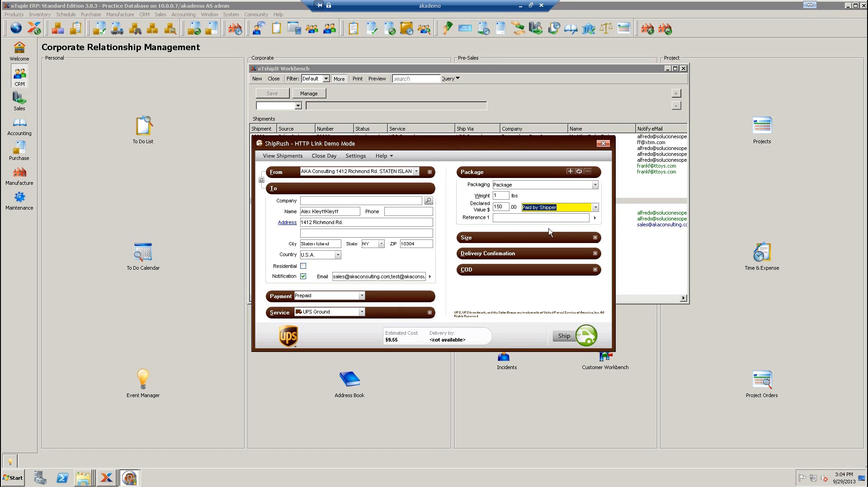
{"action": "left_click", "coordinate": [596, 209]}
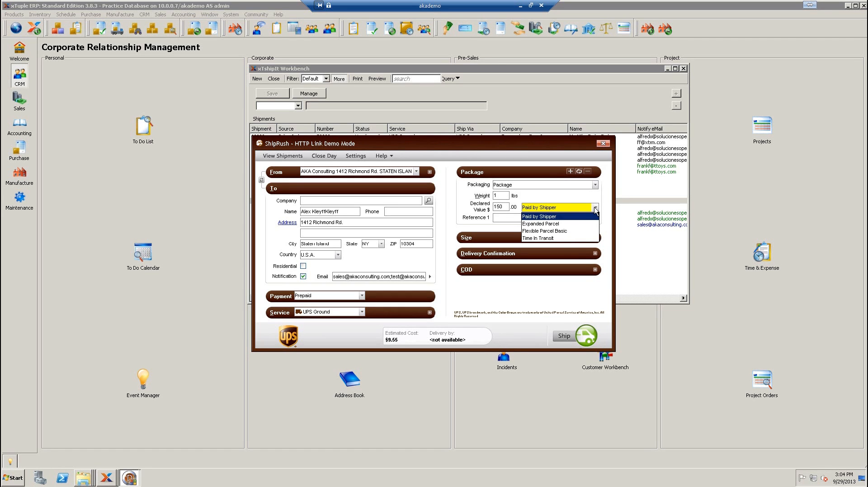
{"action": "left_click", "coordinate": [604, 228]}
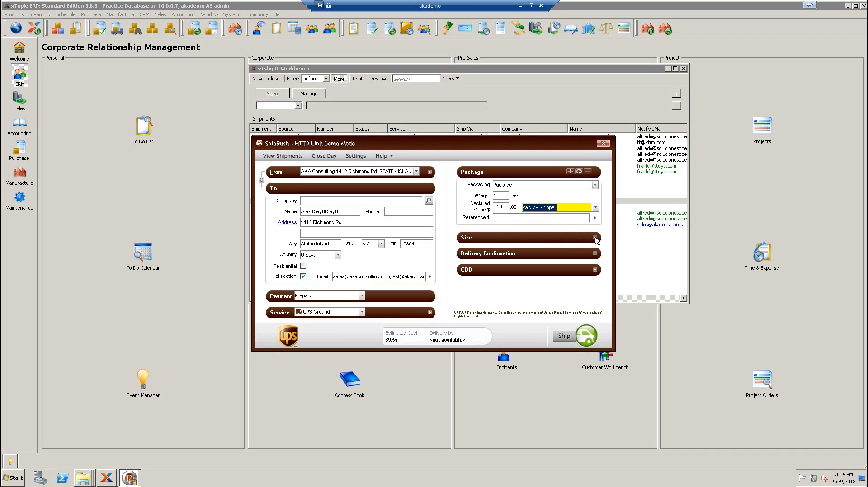
{"action": "left_click", "coordinate": [595, 238]}
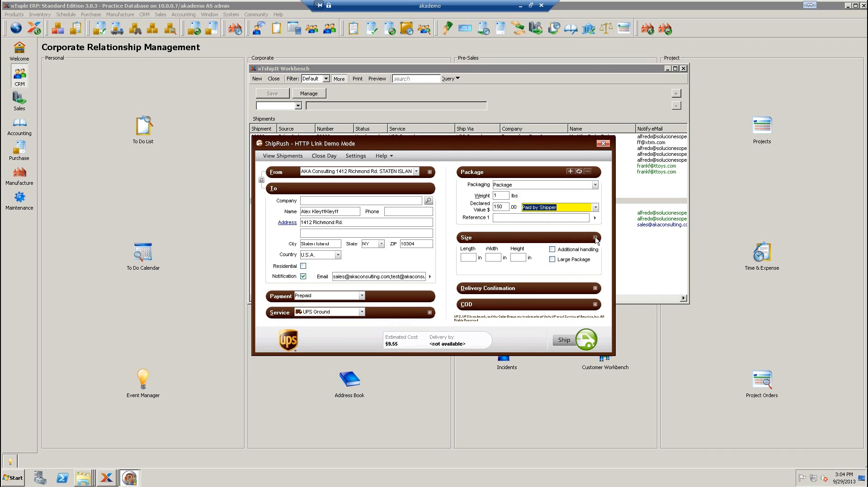
{"action": "left_click", "coordinate": [596, 238]}
{"action": "left_click", "coordinate": [595, 238]}
{"action": "left_click", "coordinate": [596, 238]}
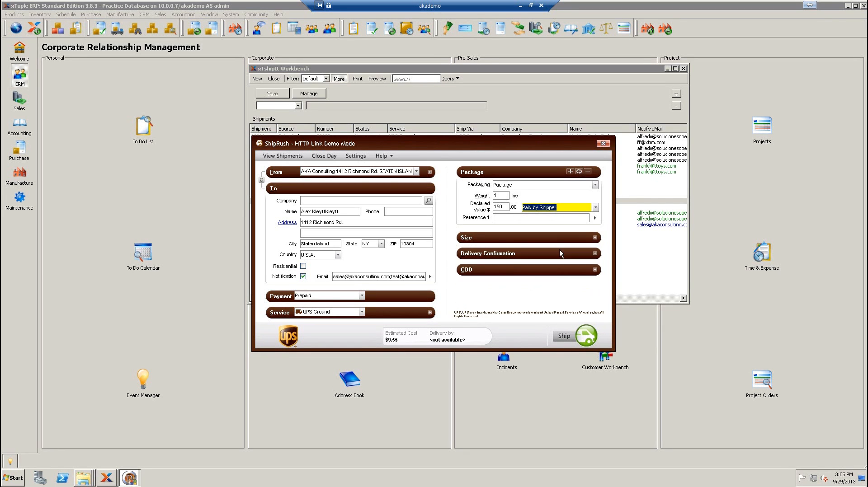
{"action": "left_click", "coordinate": [595, 254]}
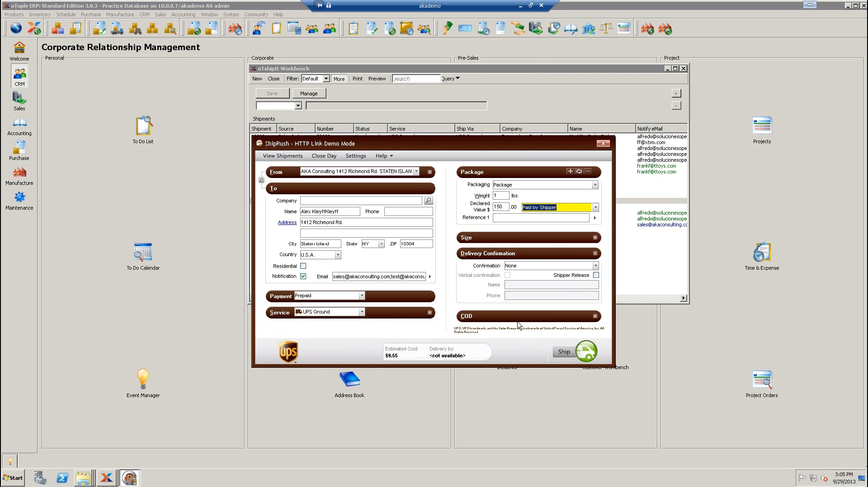
{"action": "left_click", "coordinate": [595, 317]}
{"action": "left_click", "coordinate": [595, 317]}
{"action": "left_click", "coordinate": [595, 254]}
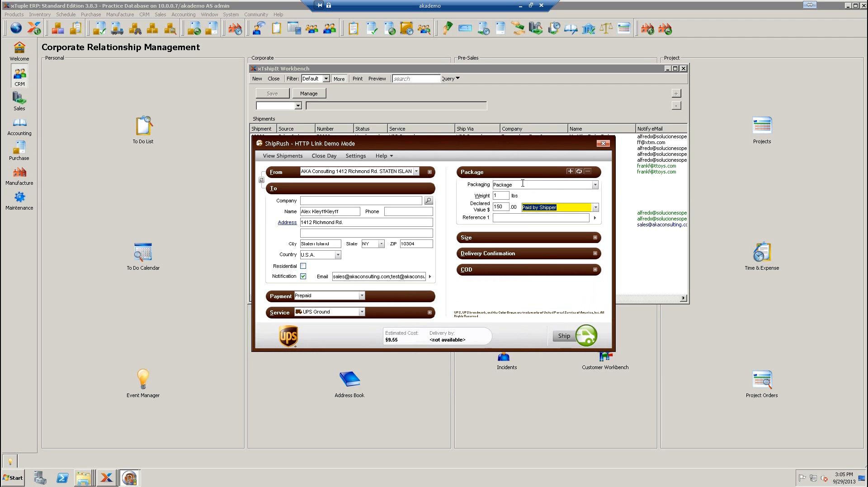
Add a second package weighing 2 lbs with a declared value of $200.
{"action": "left_click", "coordinate": [570, 172]}
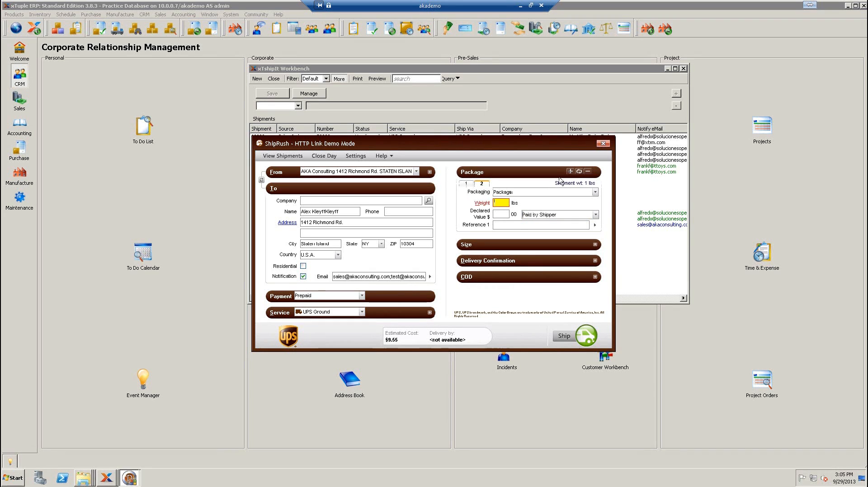
{"action": "left_click", "coordinate": [504, 211]}
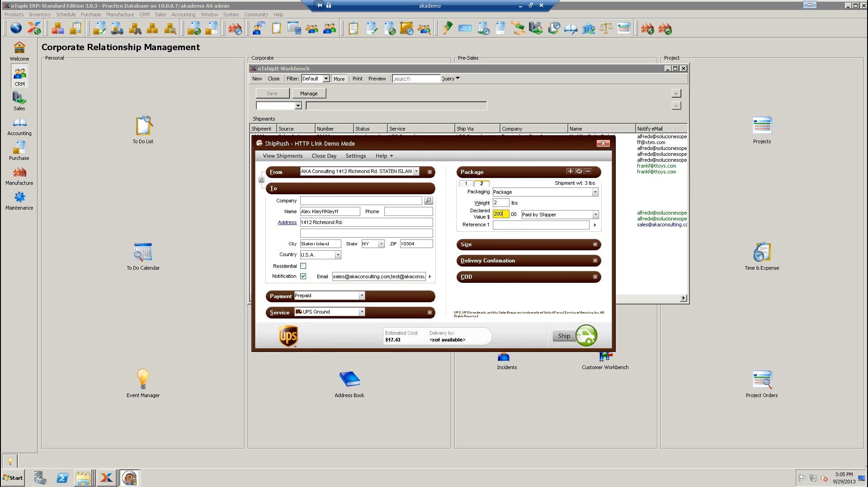
{"action": "key", "text": "Tab"}
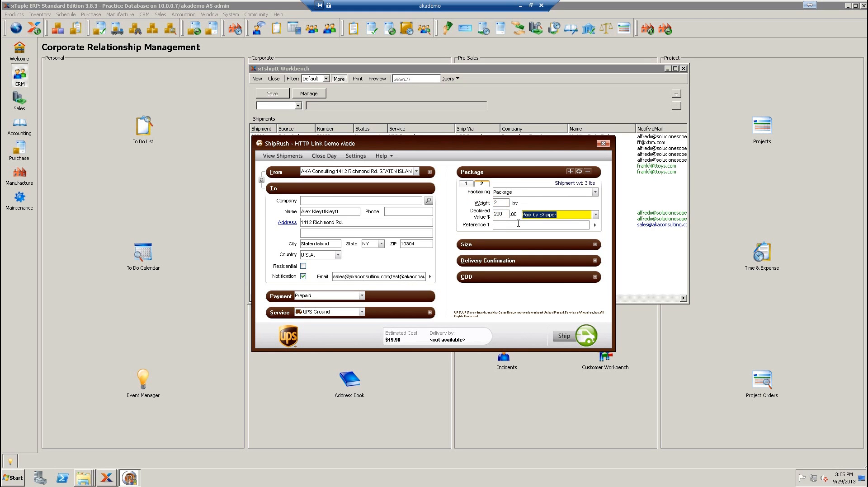
Check the entries of both packages and ship the two-package UPS Ground shipment.
{"action": "left_click", "coordinate": [470, 185]}
{"action": "left_click", "coordinate": [481, 185]}
{"action": "left_click", "coordinate": [469, 184]}
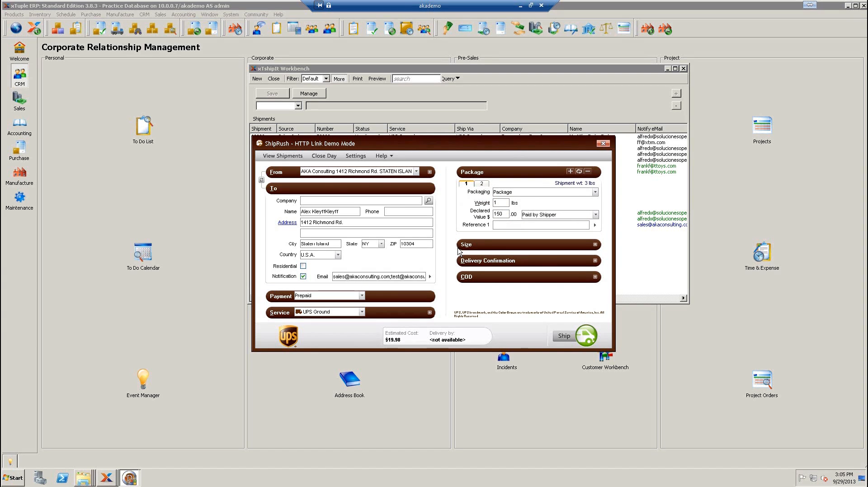
{"action": "left_click", "coordinate": [587, 338]}
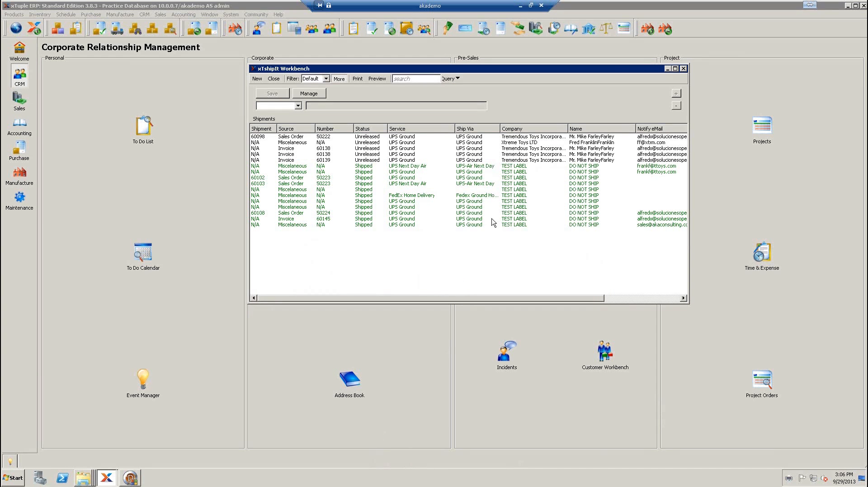
Open the newest shipped miscellaneous shipment from the workbench list and examine its contents and boxes.
{"action": "left_click", "coordinate": [476, 226]}
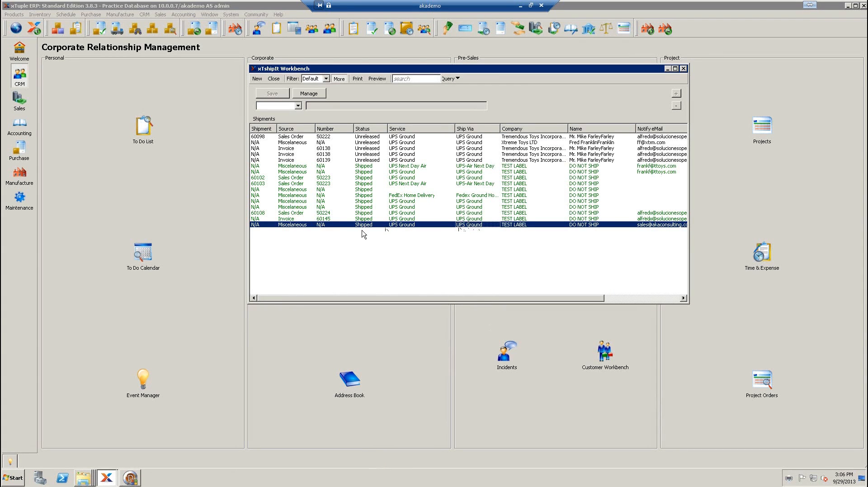
{"action": "left_click", "coordinate": [343, 219]}
{"action": "left_click", "coordinate": [353, 226]}
{"action": "double_click", "coordinate": [374, 225]}
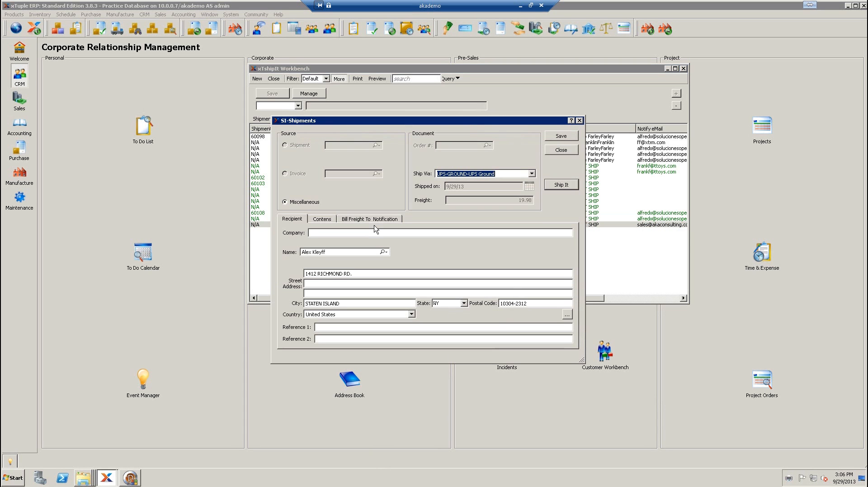
{"action": "left_click", "coordinate": [333, 220]}
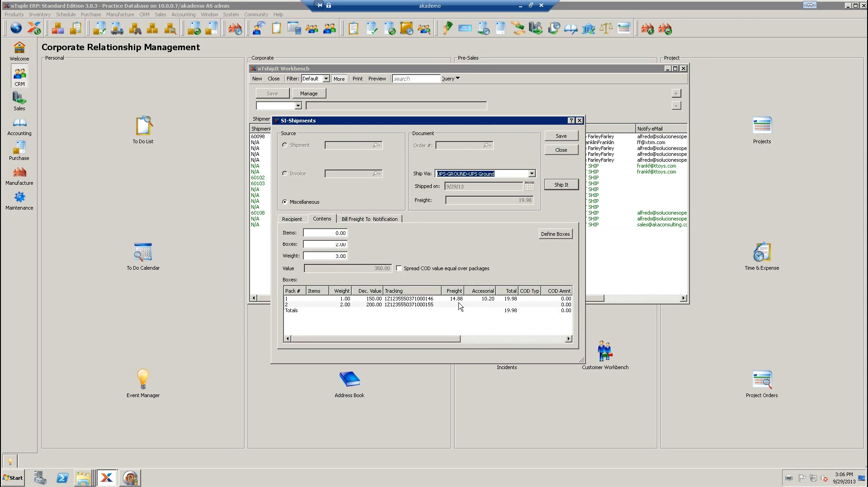
Track the shipment's first package on the UPS website and close the tracking page.
{"action": "left_click", "coordinate": [401, 300]}
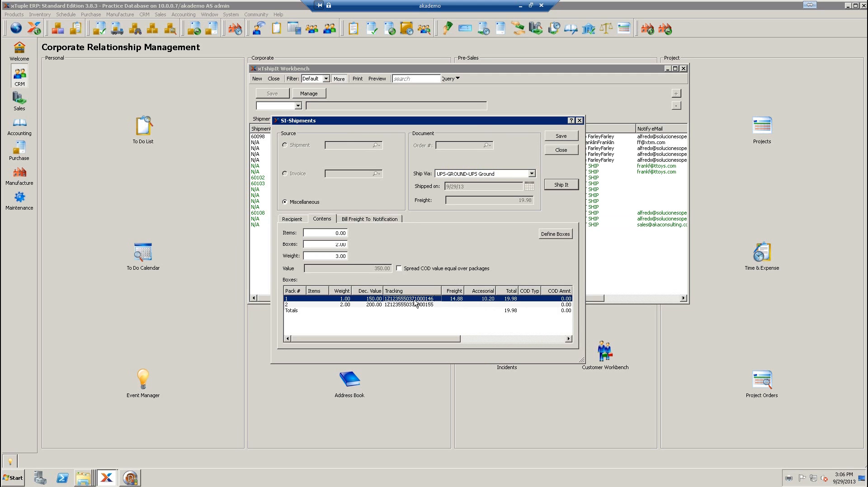
{"action": "right_click", "coordinate": [414, 301]}
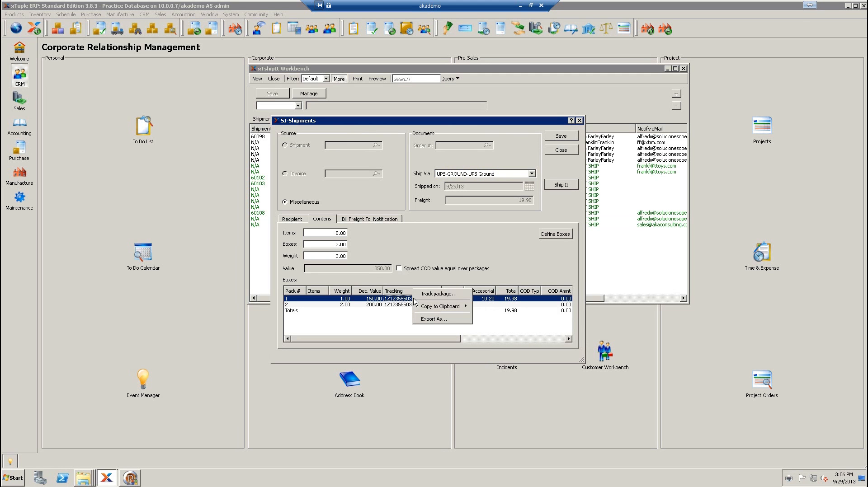
{"action": "left_click", "coordinate": [430, 294]}
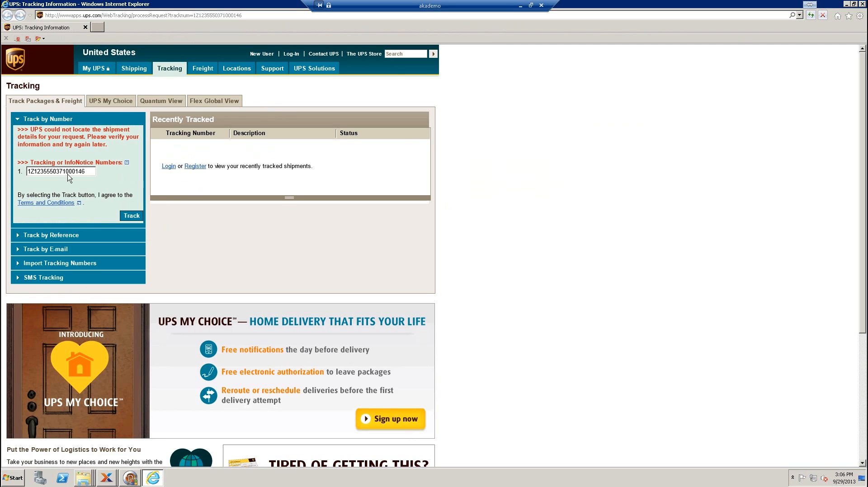
{"action": "left_click", "coordinate": [862, 5]}
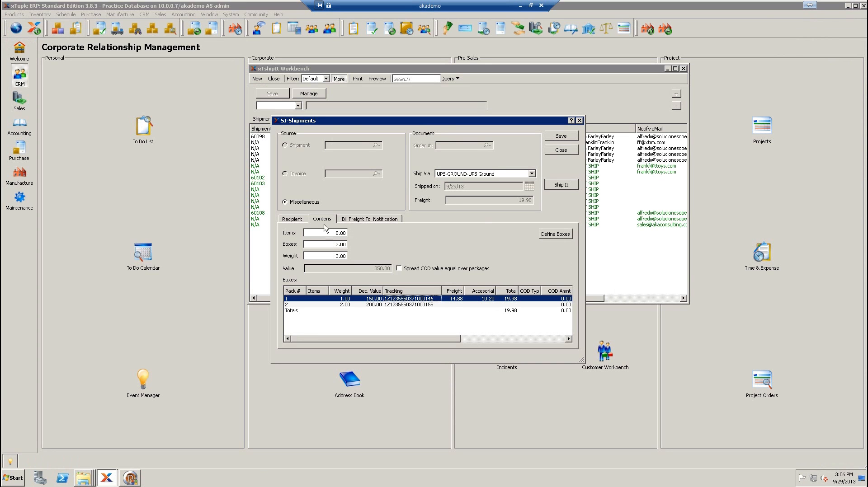
Review the shipment's Bill Freight To and Recipient details, close the shipment and minimize the workbench.
{"action": "left_click", "coordinate": [353, 220]}
{"action": "left_click", "coordinate": [290, 221]}
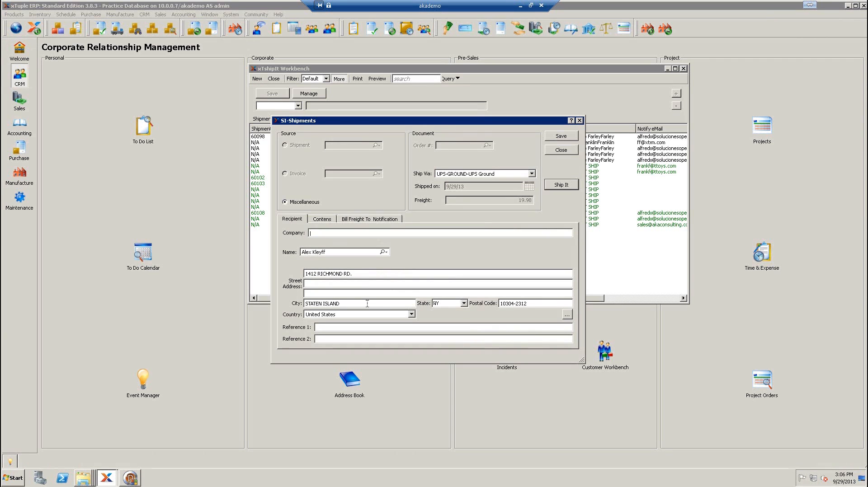
{"action": "left_click", "coordinate": [561, 151]}
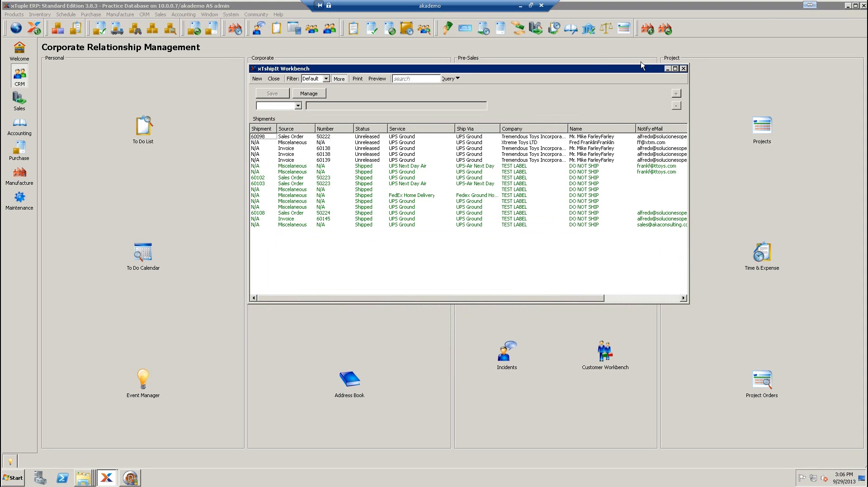
{"action": "left_click", "coordinate": [668, 69]}
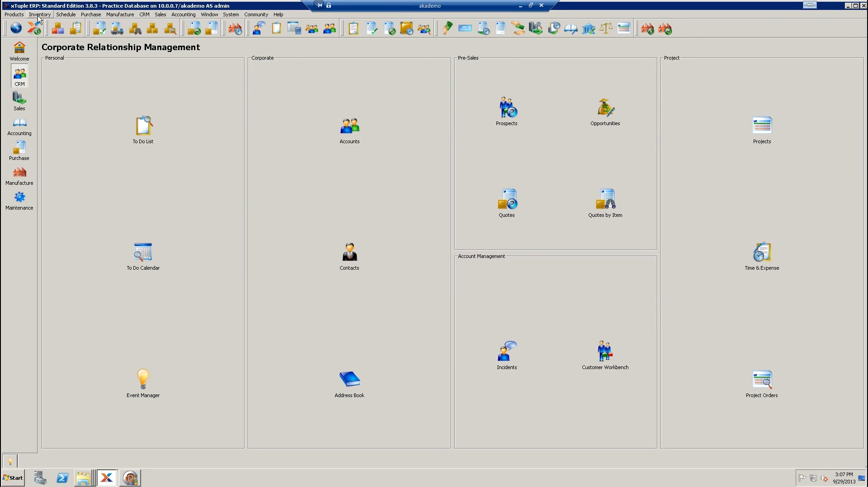
Start an Issue to Shipping transaction from the Sales area and load the Olde Towne Store 1 sales order.
{"action": "left_click", "coordinate": [18, 100]}
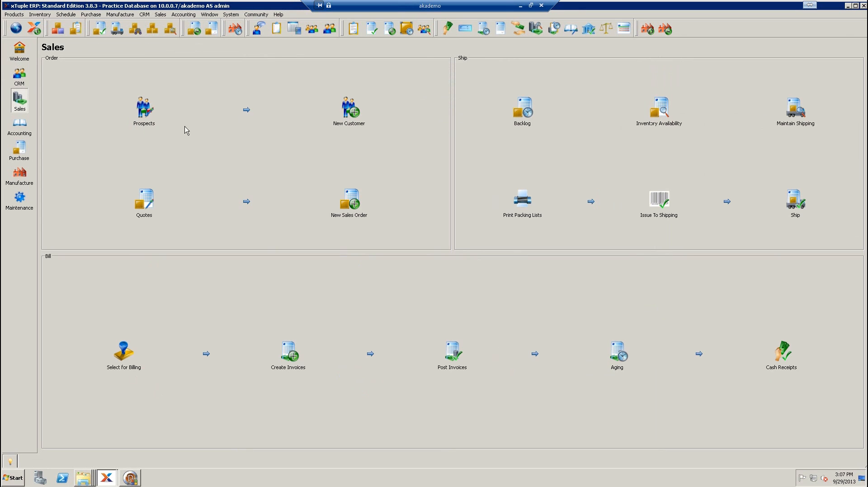
{"action": "left_click", "coordinate": [661, 202]}
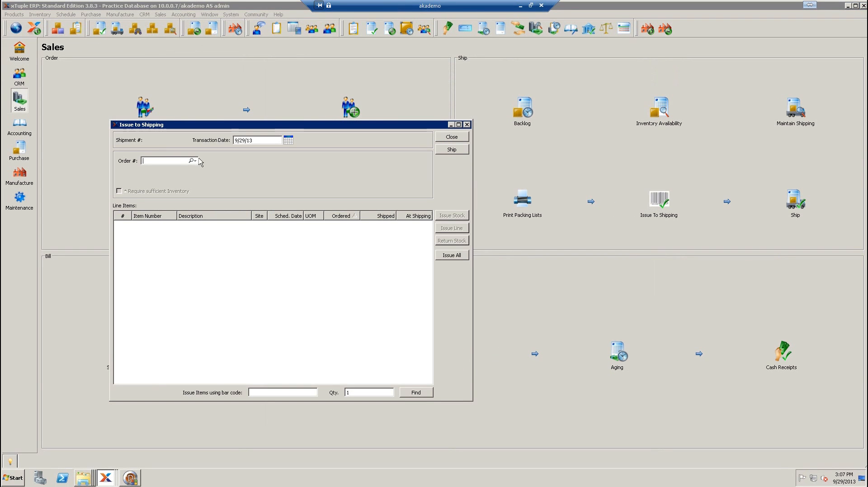
{"action": "left_click", "coordinate": [194, 160]}
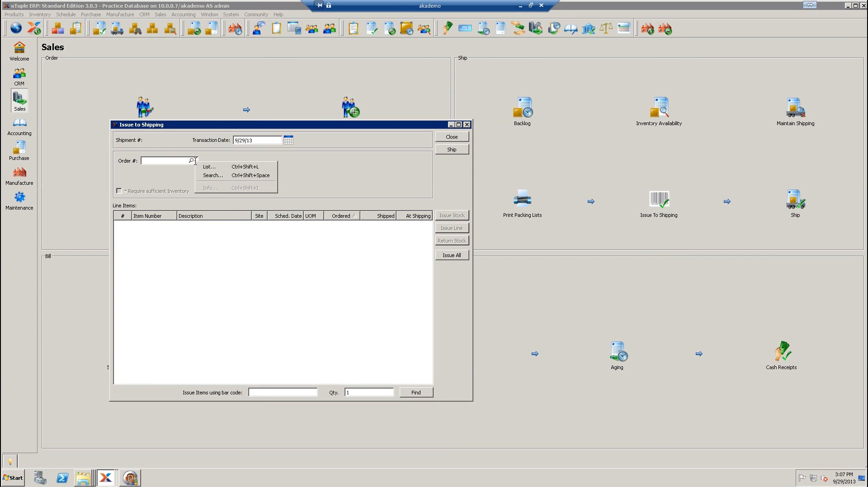
{"action": "left_click", "coordinate": [208, 168]}
{"action": "left_click", "coordinate": [203, 230]}
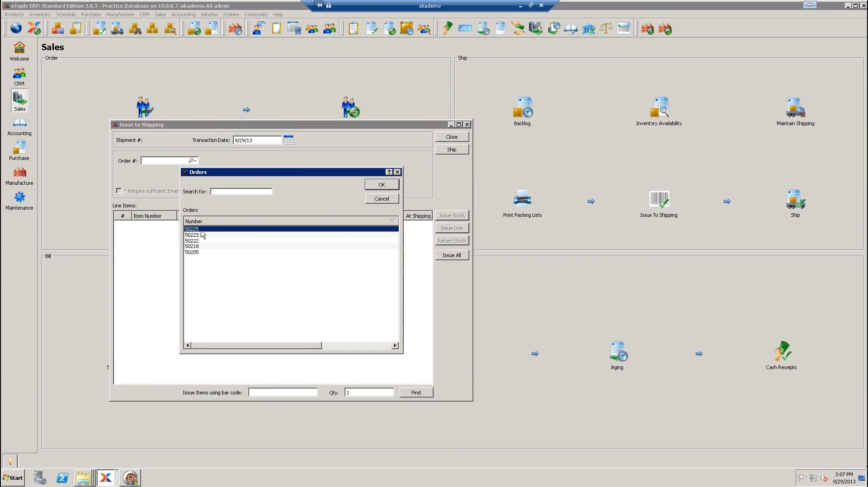
{"action": "double_click", "coordinate": [203, 233]}
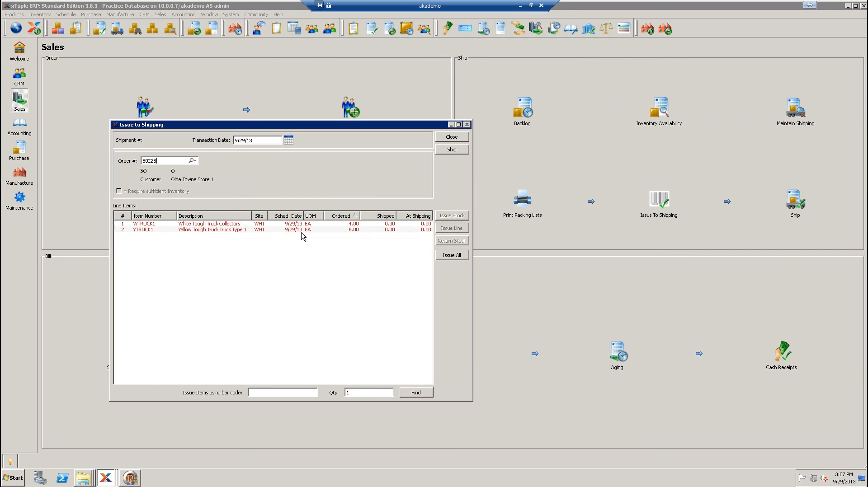
Issue 4 WTRUCK1, distributed from location 01010101, and 6 YTRUCK1 to shipping for the order.
{"action": "left_click", "coordinate": [409, 224]}
{"action": "left_click", "coordinate": [459, 228]}
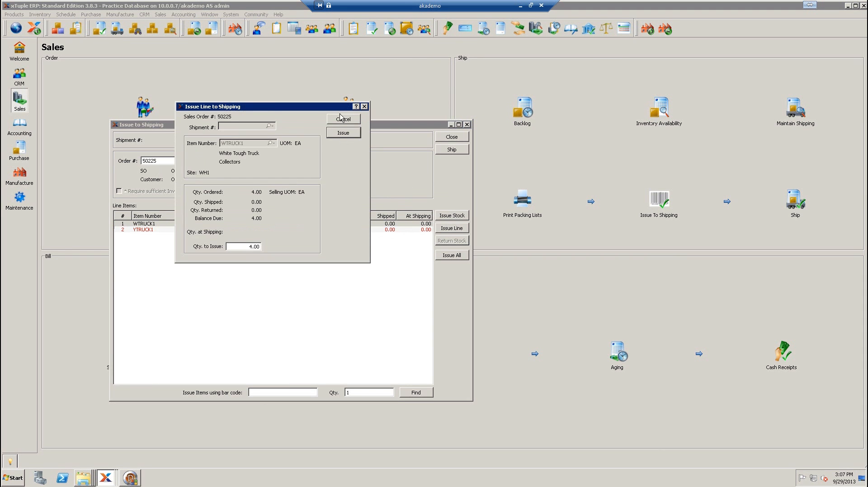
{"action": "left_click", "coordinate": [343, 133]}
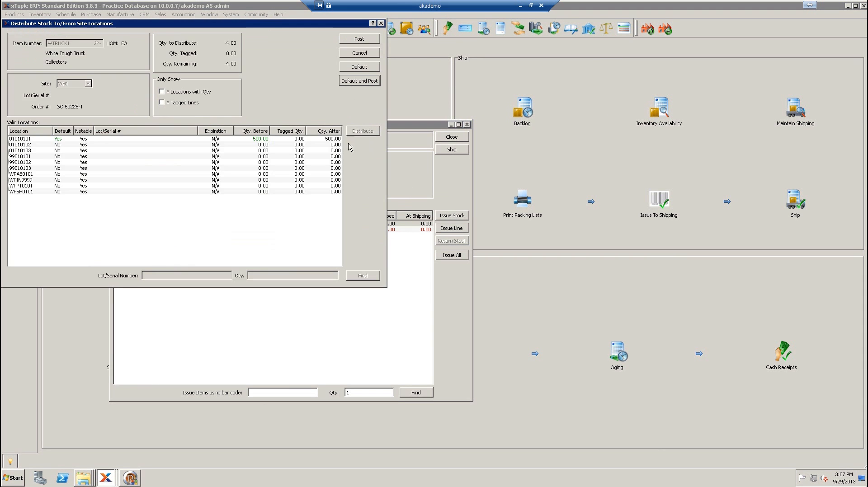
{"action": "left_click", "coordinate": [213, 139]}
{"action": "double_click", "coordinate": [213, 139]}
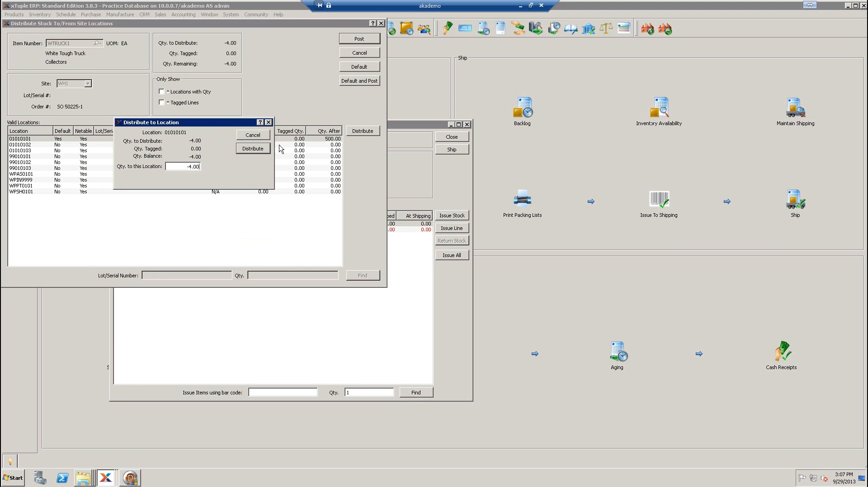
{"action": "left_click", "coordinate": [252, 149]}
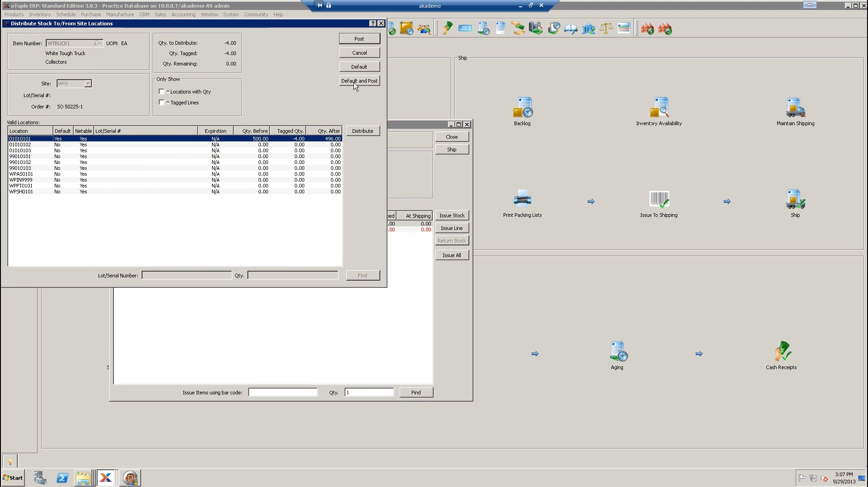
{"action": "left_click", "coordinate": [359, 38]}
{"action": "left_click", "coordinate": [455, 217]}
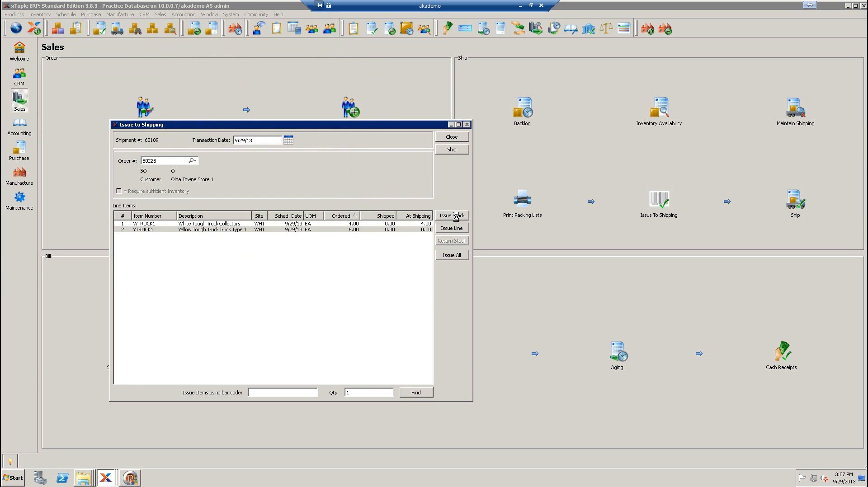
{"action": "left_click", "coordinate": [343, 134]}
Ship the issued order via UPS-GROUND-UPS Ground with the shipping interface launched.
{"action": "left_click", "coordinate": [451, 150]}
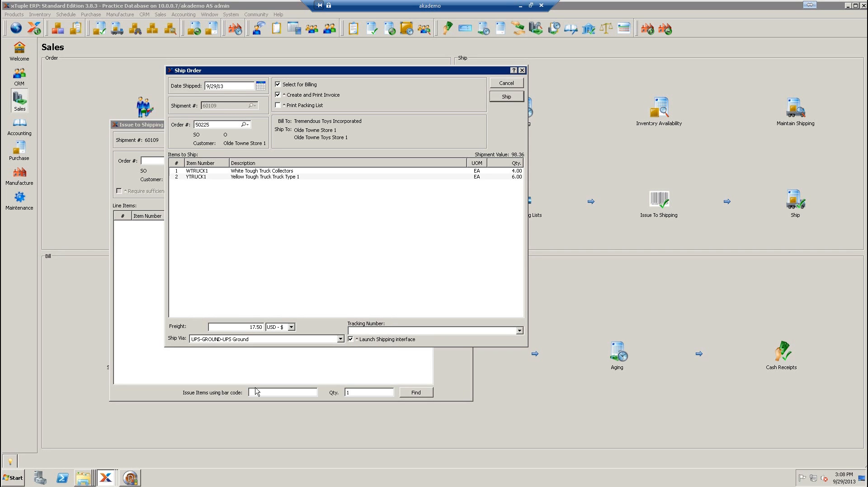
{"action": "left_click", "coordinate": [112, 481]}
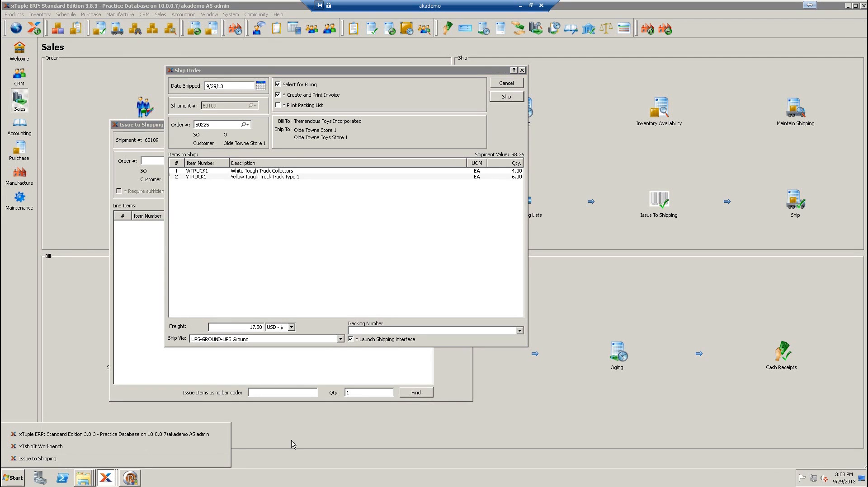
{"action": "left_click", "coordinate": [472, 345]}
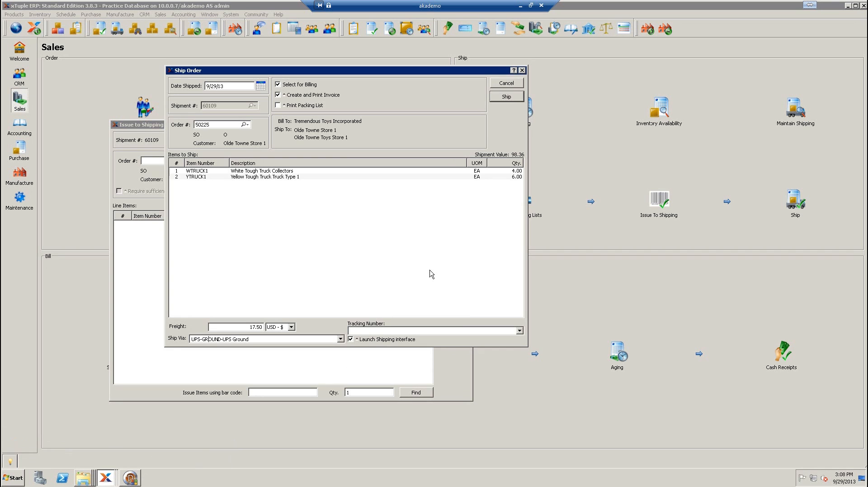
{"action": "left_click", "coordinate": [507, 98]}
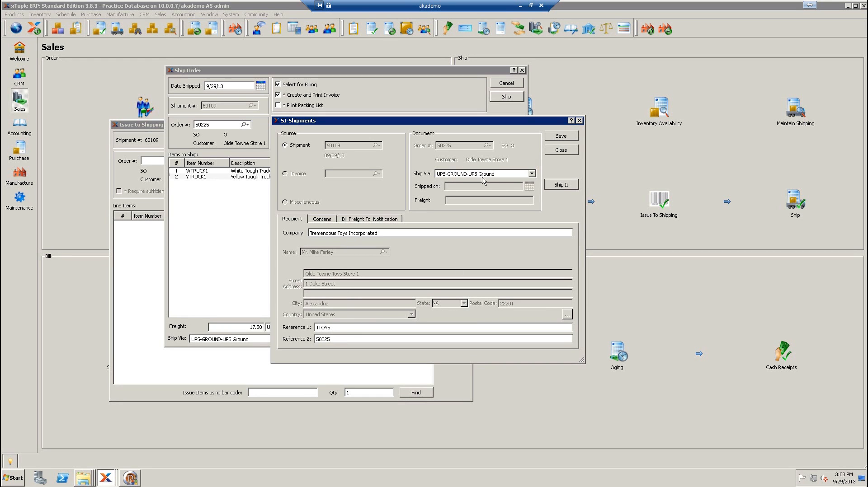
Define the shipment's first box from predefined box 10 (10 x 20 x 30) and pack all WTRUCK1 pieces into it.
{"action": "left_click", "coordinate": [322, 221]}
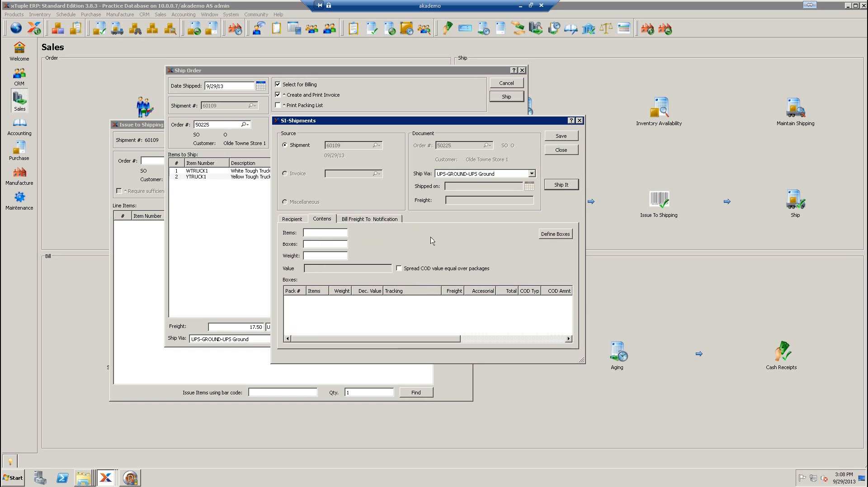
{"action": "left_click", "coordinate": [550, 235]}
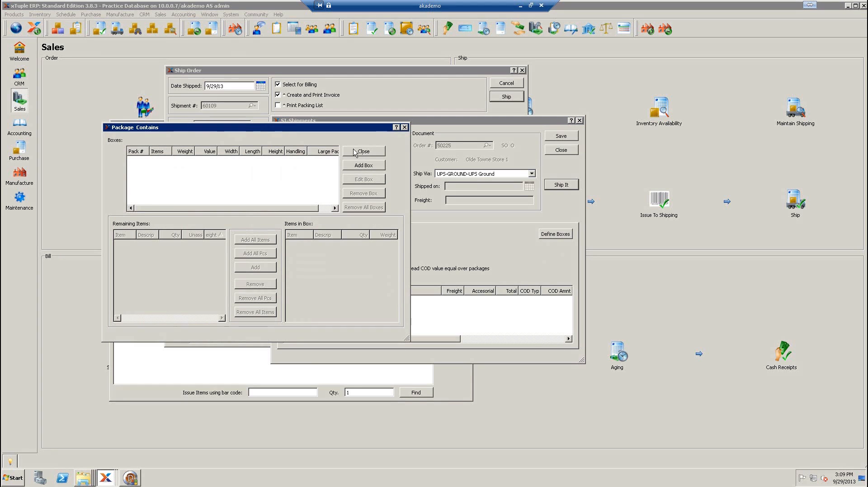
{"action": "left_click", "coordinate": [363, 168]}
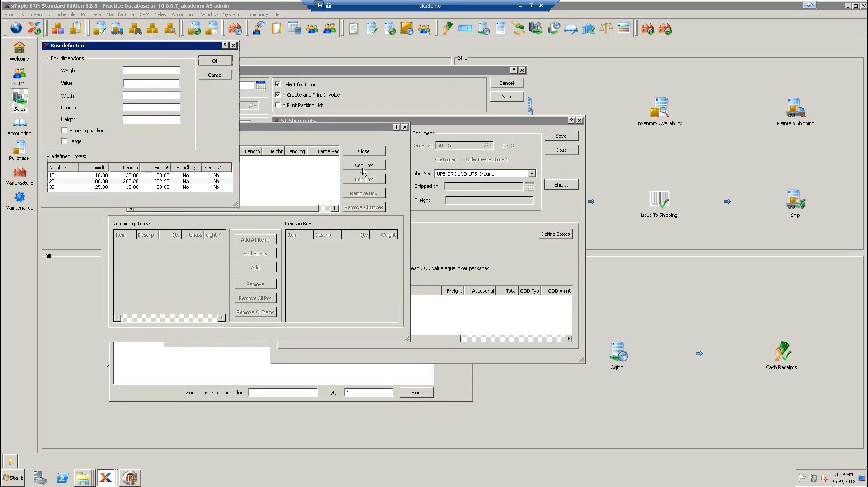
{"action": "left_click", "coordinate": [110, 176]}
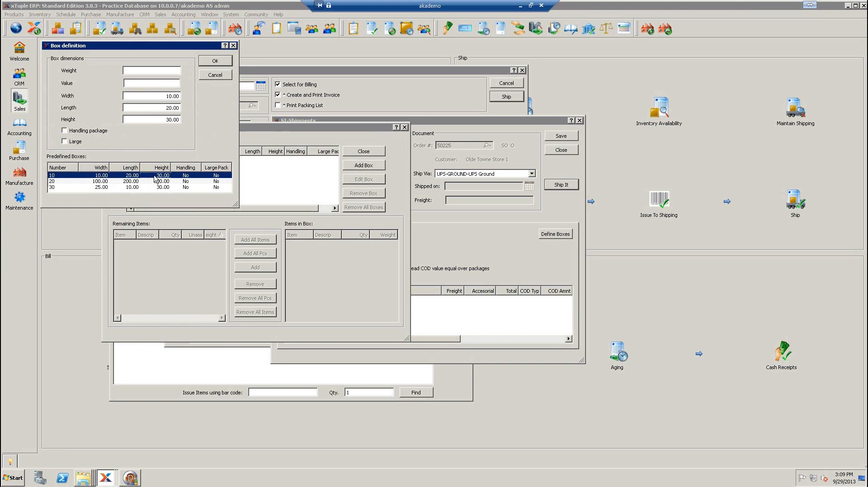
{"action": "double_click", "coordinate": [154, 179]}
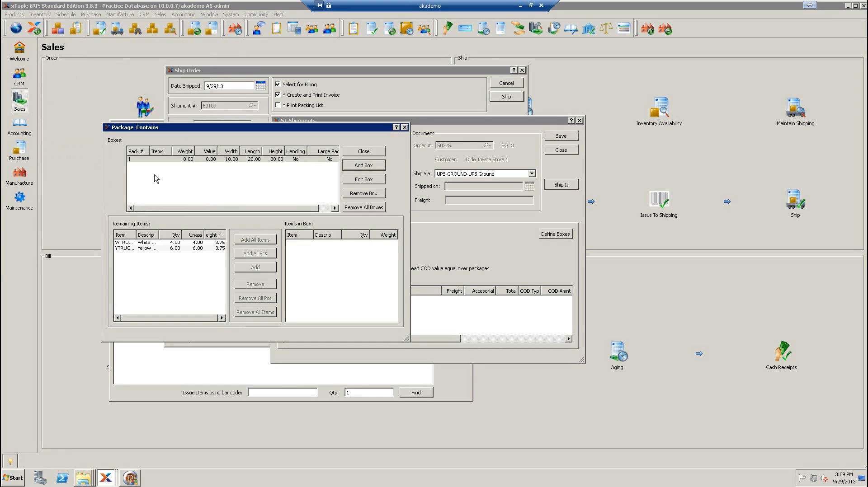
{"action": "left_click", "coordinate": [175, 243]}
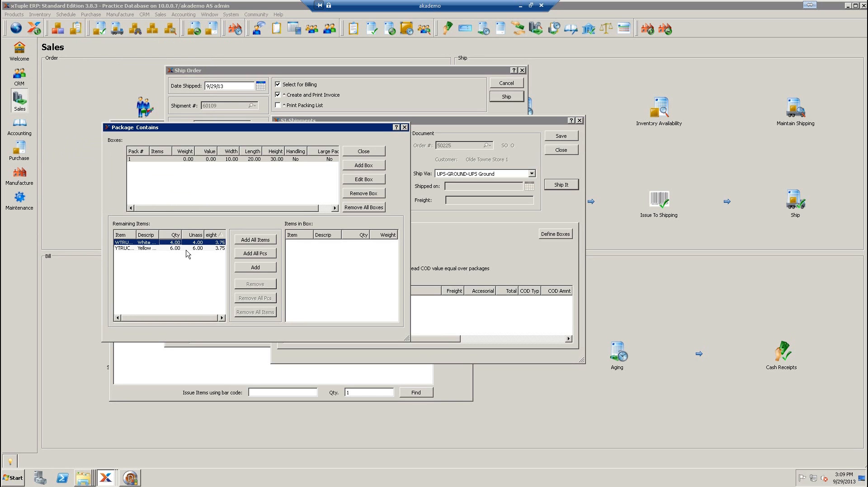
{"action": "left_click", "coordinate": [261, 255]}
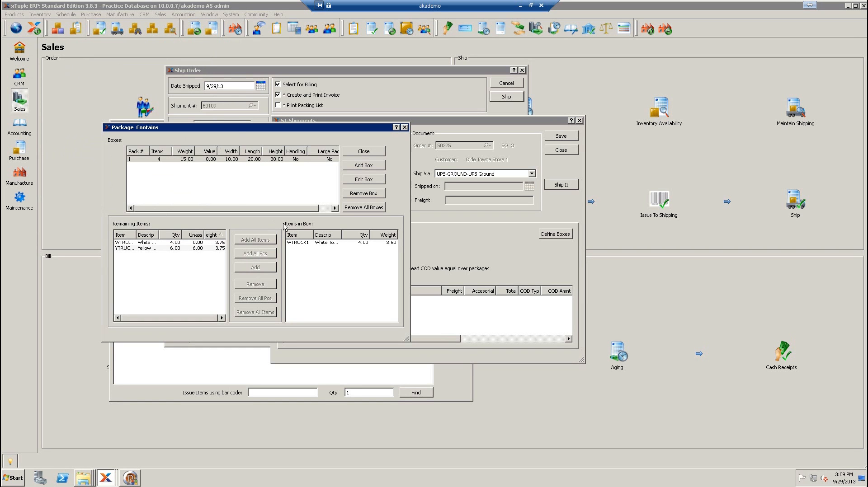
Add a second box from predefined box 30 (25 x 10 x 30), pack all YTRUCK1 pieces into it, and finish defining boxes.
{"action": "left_click", "coordinate": [368, 166]}
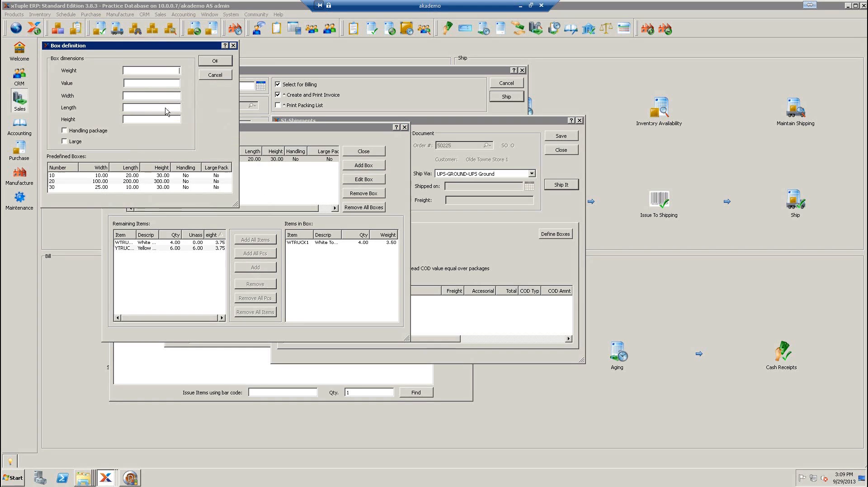
{"action": "double_click", "coordinate": [115, 188]}
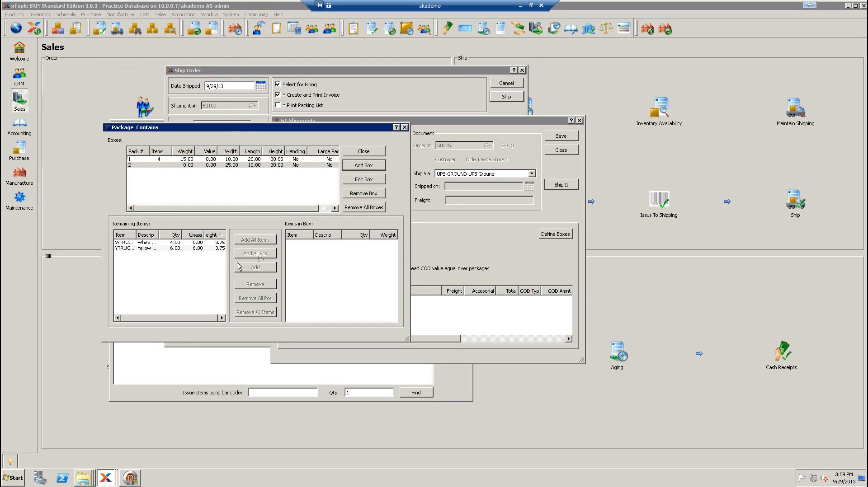
{"action": "left_click", "coordinate": [195, 248]}
{"action": "left_click", "coordinate": [258, 256]}
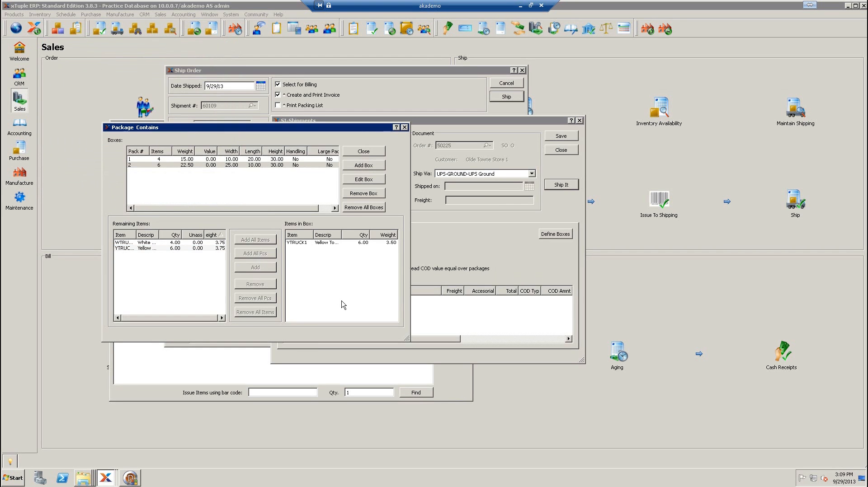
{"action": "left_click", "coordinate": [364, 151]}
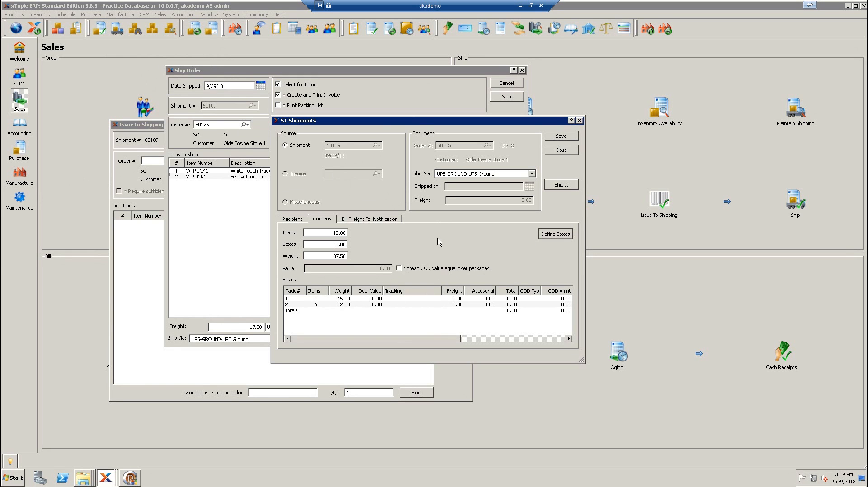
Bill the shipment's freight to the sender and send the shipment to ShipRush.
{"action": "left_click", "coordinate": [368, 221]}
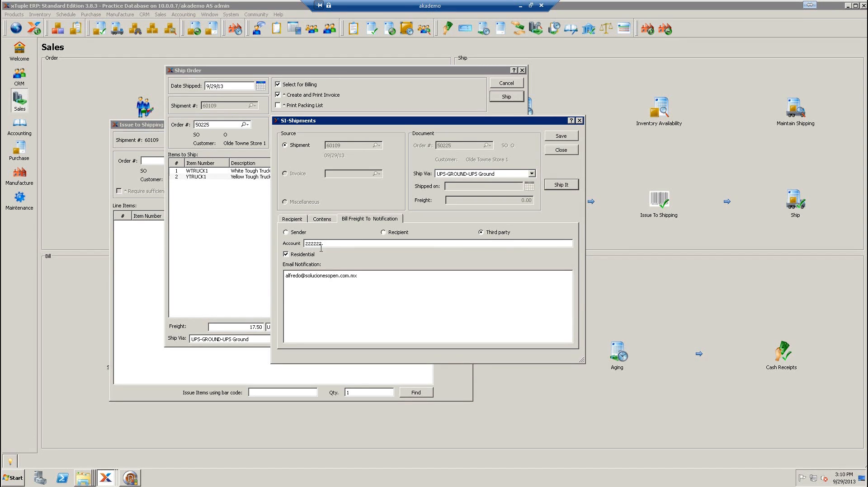
{"action": "left_click", "coordinate": [287, 233]}
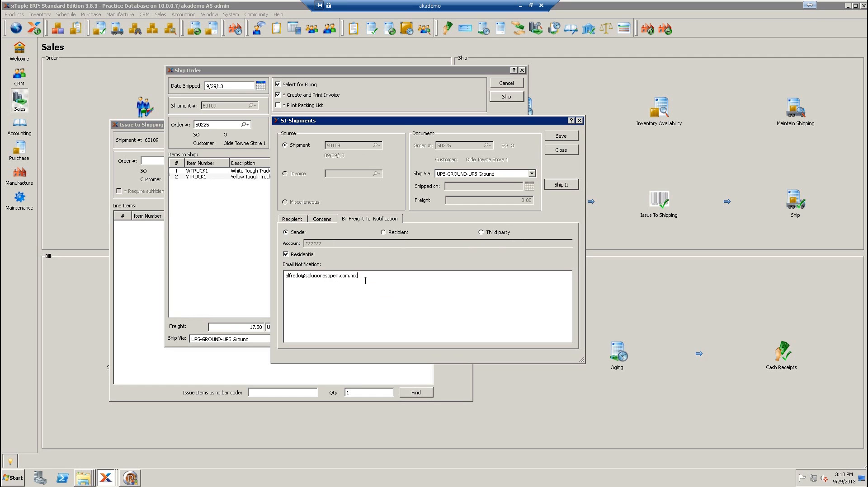
{"action": "left_click", "coordinate": [562, 187]}
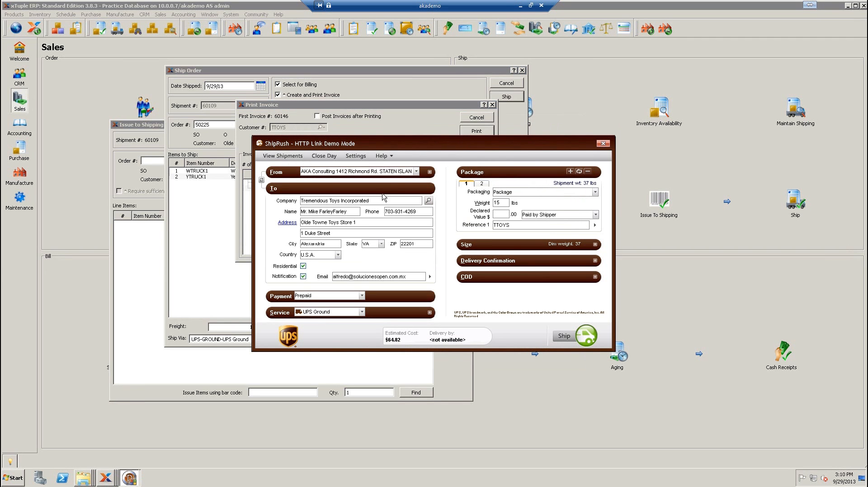
Check the details of packages 1 and 2 in ShipRush and ship them.
{"action": "left_click", "coordinate": [482, 184]}
{"action": "left_click", "coordinate": [465, 184]}
{"action": "left_click", "coordinate": [478, 184]}
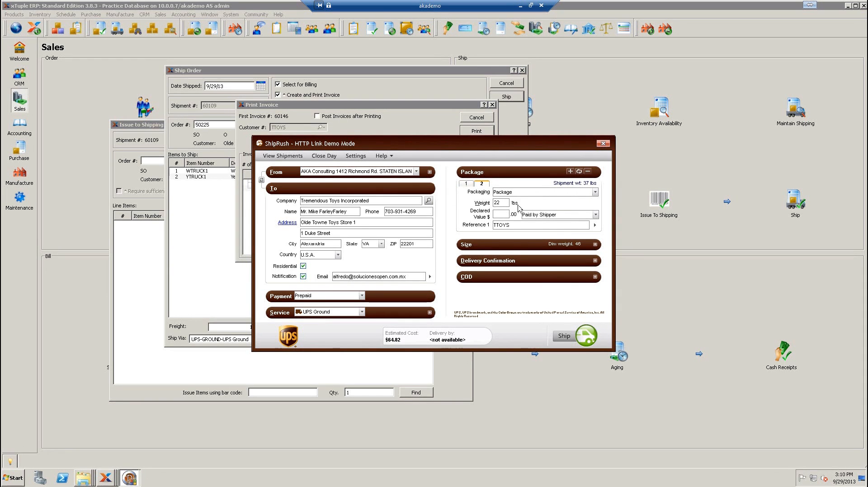
{"action": "left_click", "coordinate": [586, 337]}
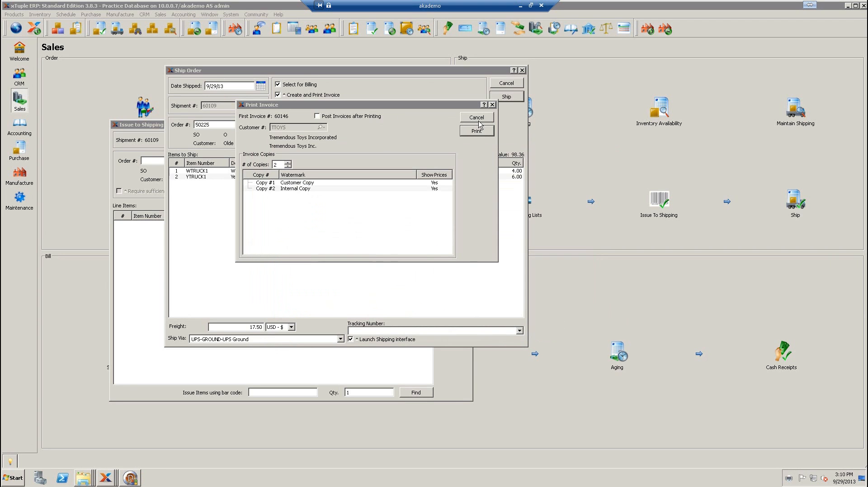
Print the shipped order's invoice copies and close the Issue to Shipping transaction.
{"action": "left_click", "coordinate": [354, 117]}
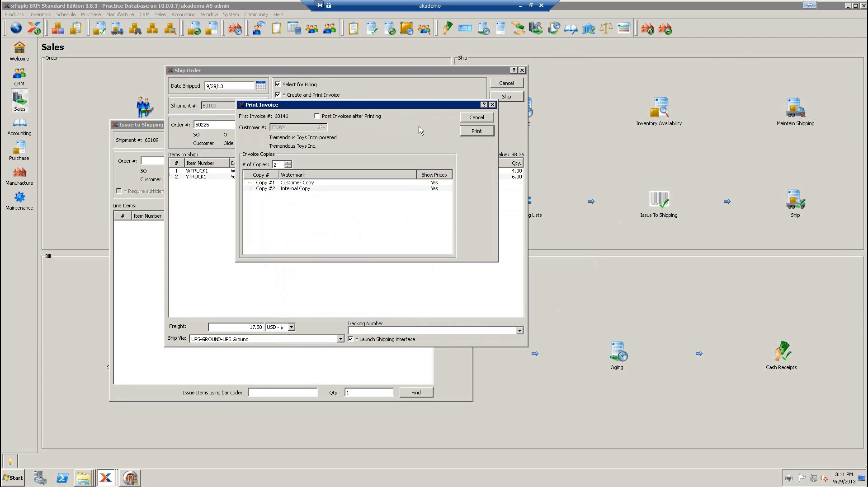
{"action": "left_click", "coordinate": [475, 129]}
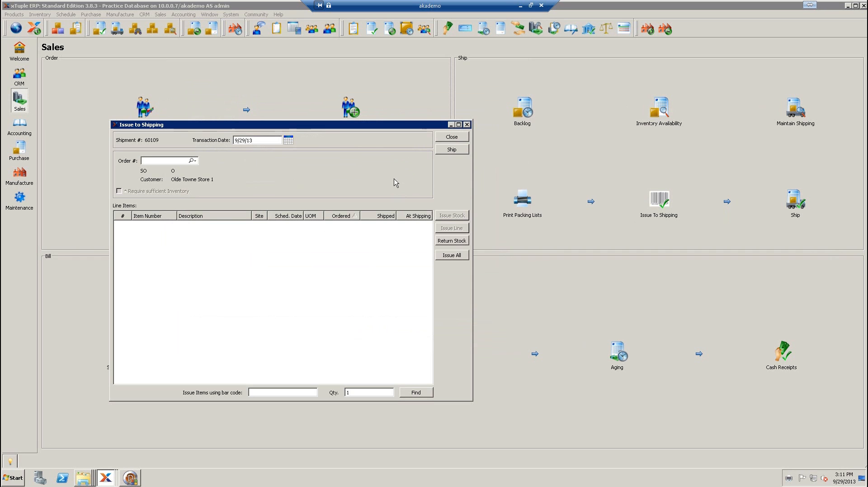
{"action": "left_click", "coordinate": [452, 138]}
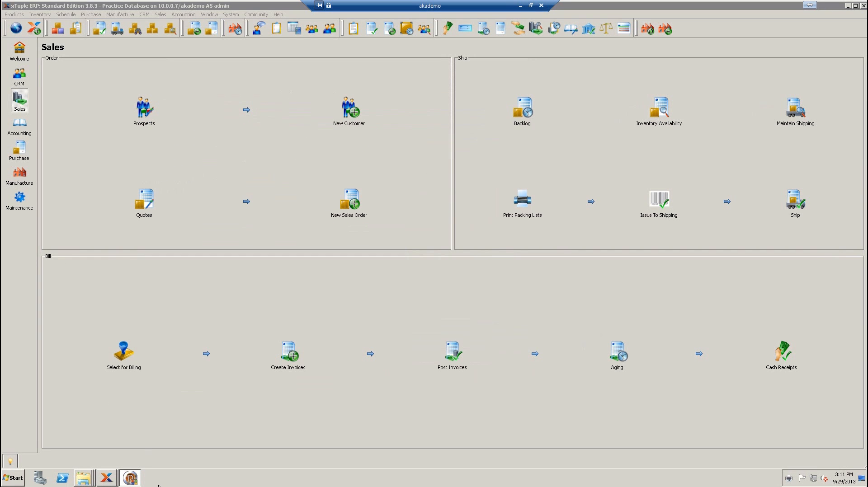
Open the newly shipped sales order's shipment from the xTshipIt Workbench and examine each box's tracking number and freight.
{"action": "left_click", "coordinate": [108, 479]}
{"action": "left_click", "coordinate": [186, 444]}
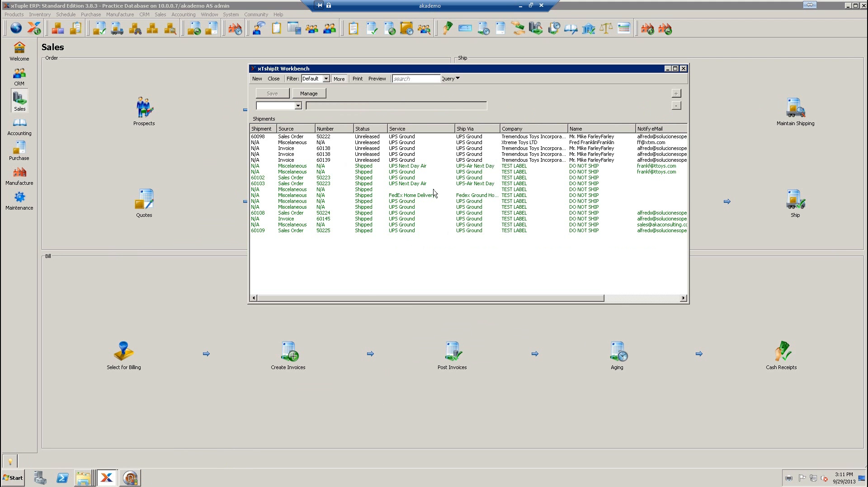
{"action": "left_click", "coordinate": [345, 232]}
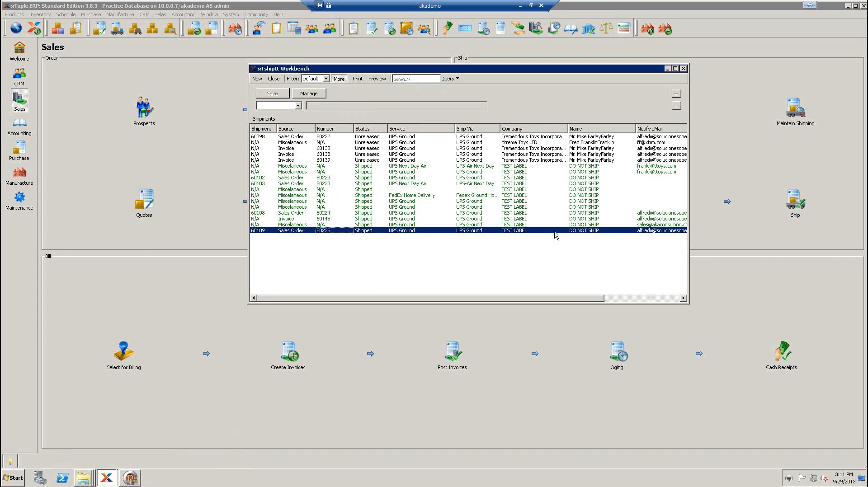
{"action": "double_click", "coordinate": [515, 231]}
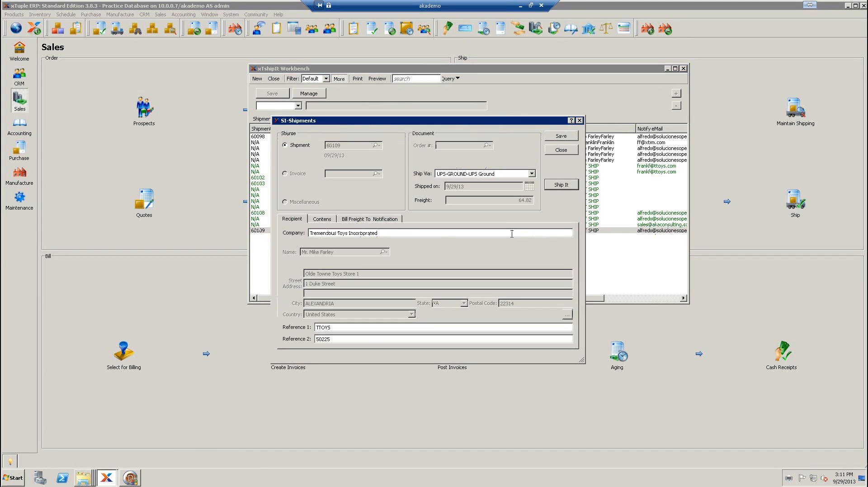
{"action": "left_click", "coordinate": [322, 220]}
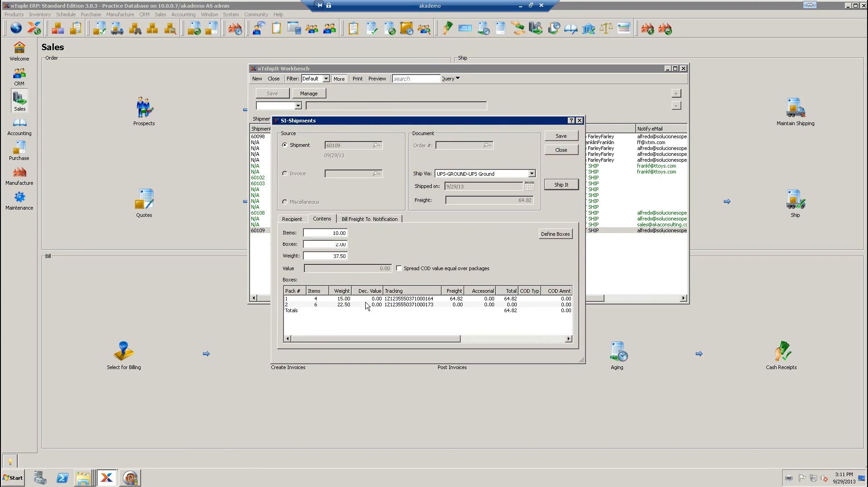
{"action": "left_click", "coordinate": [409, 300]}
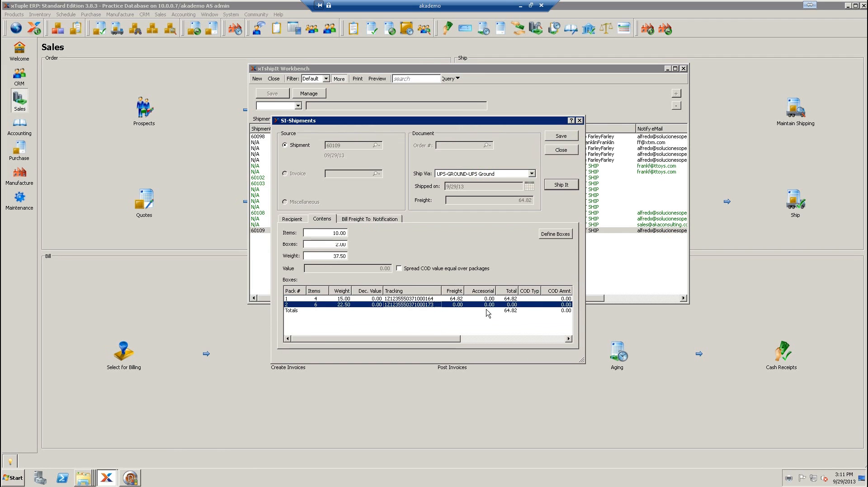
Examine the items packed in each of the shipment's two boxes, close the shipment, and minimize the workbench.
{"action": "left_click", "coordinate": [549, 235]}
{"action": "left_click", "coordinate": [202, 160]}
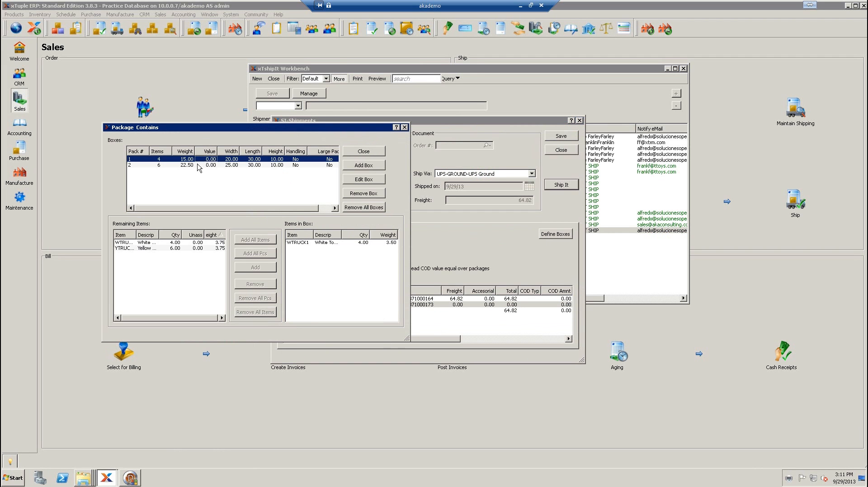
{"action": "left_click", "coordinate": [195, 165]}
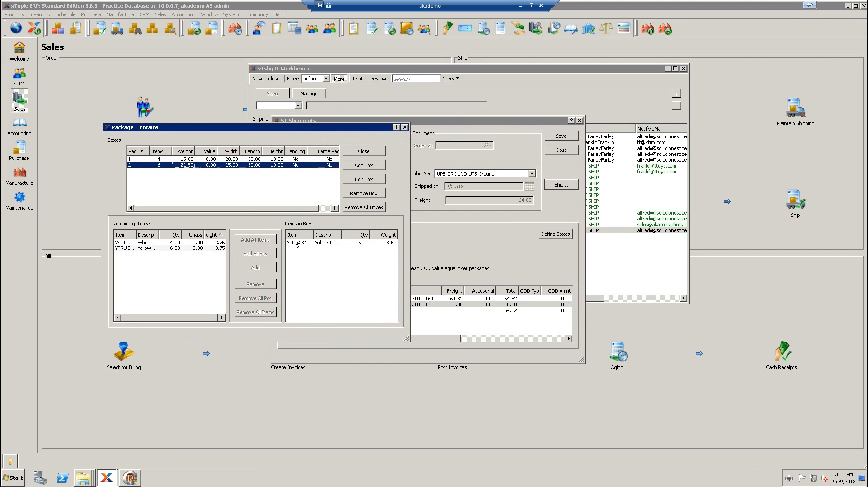
{"action": "left_click", "coordinate": [364, 153]}
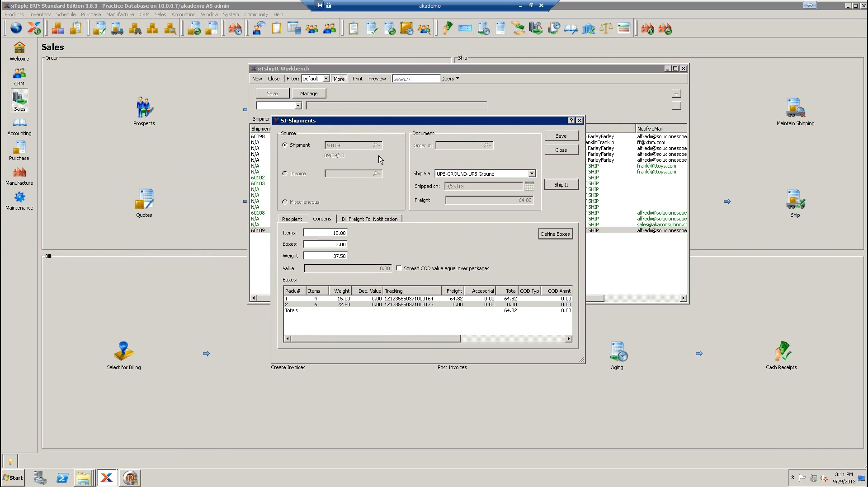
{"action": "left_click", "coordinate": [570, 148]}
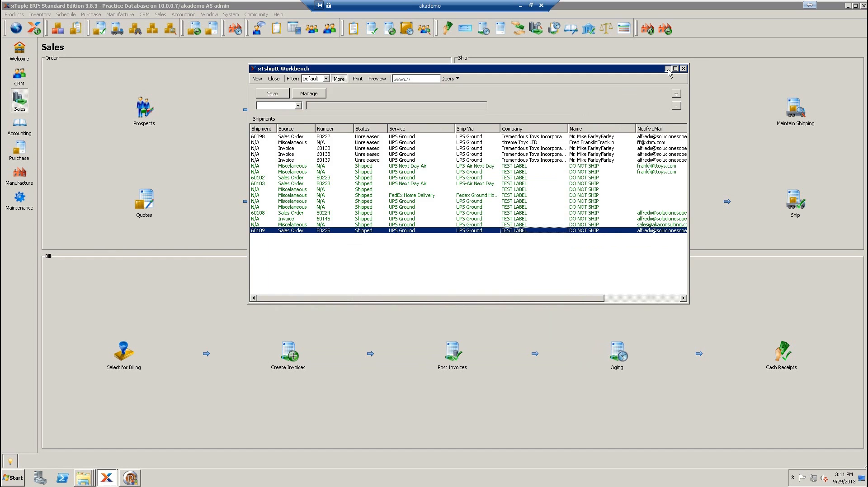
{"action": "left_click", "coordinate": [668, 71]}
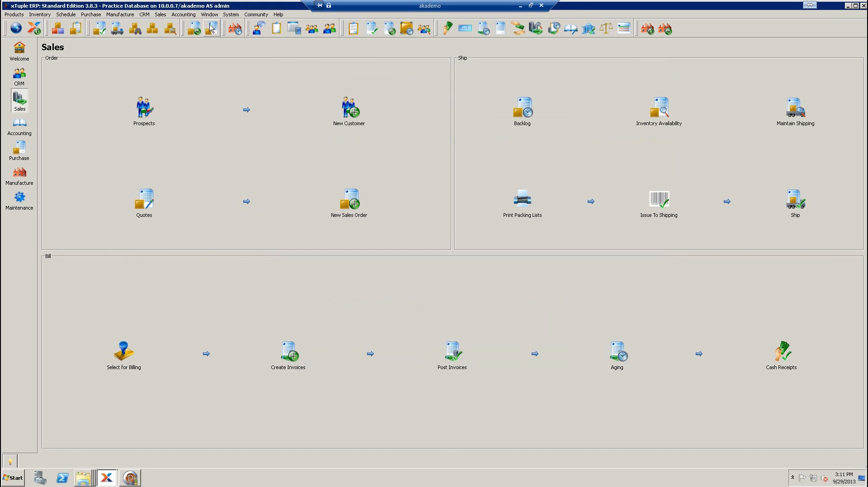
Create a new accounts receivable invoice for Tremendous Toys Incorporated and set its Ship Via to FEDEX - Ground-FEDEX Ground.
{"action": "left_click", "coordinate": [184, 16]}
{"action": "mouse_move", "coordinate": [202, 34]}
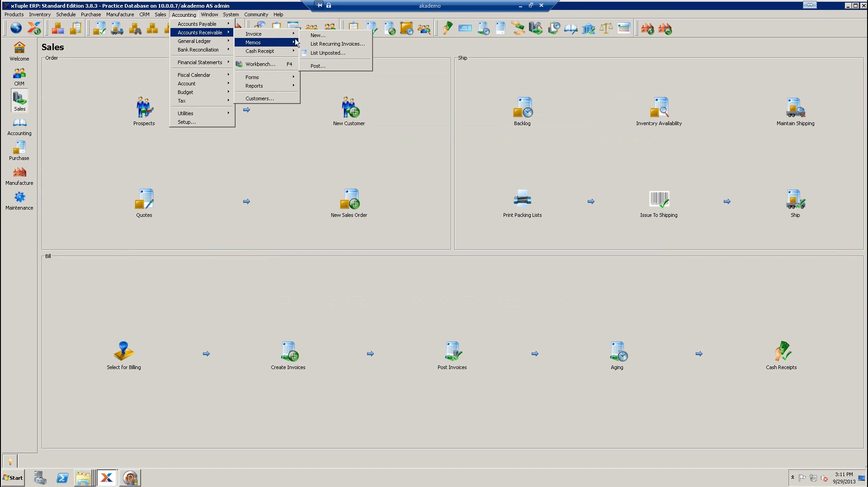
{"action": "mouse_move", "coordinate": [280, 42]}
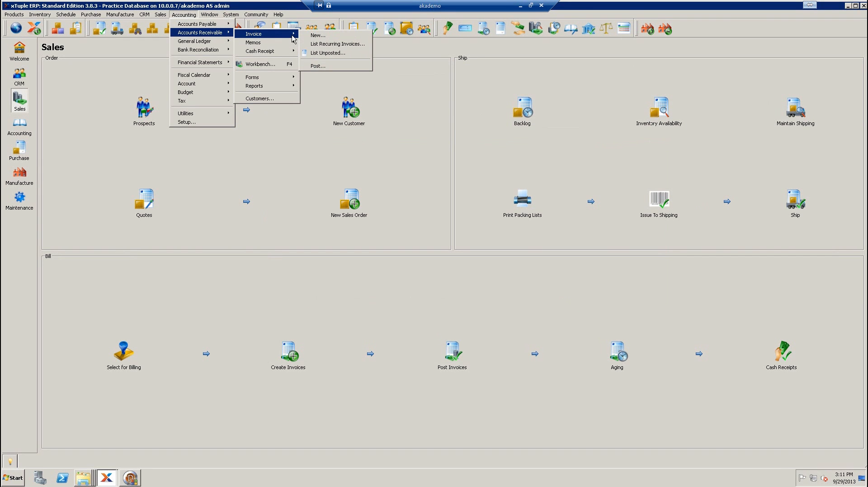
{"action": "left_click", "coordinate": [315, 36]}
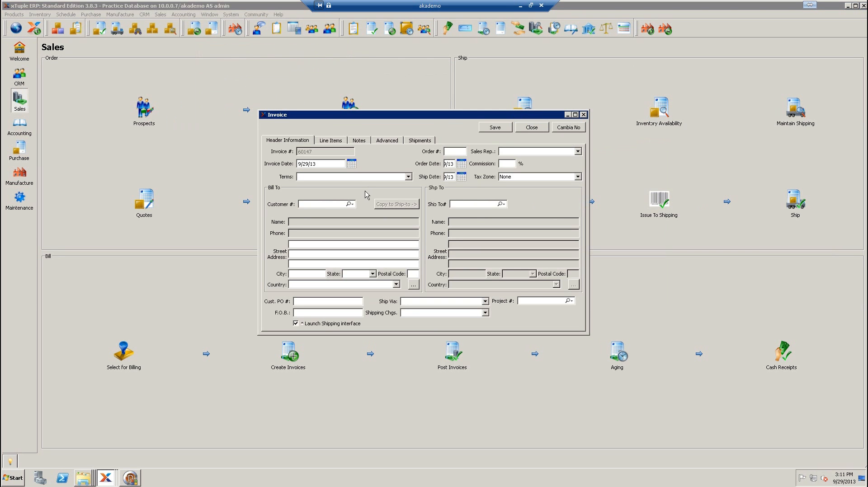
{"action": "type", "text": "t"}
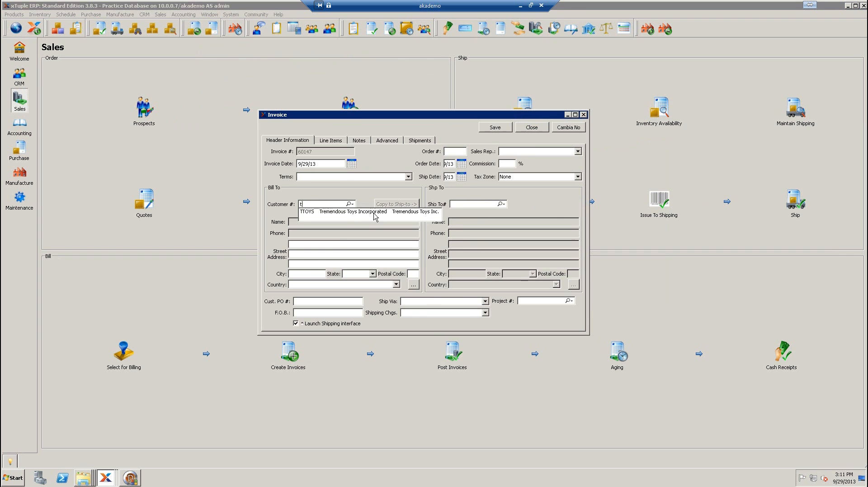
{"action": "left_click", "coordinate": [374, 213]}
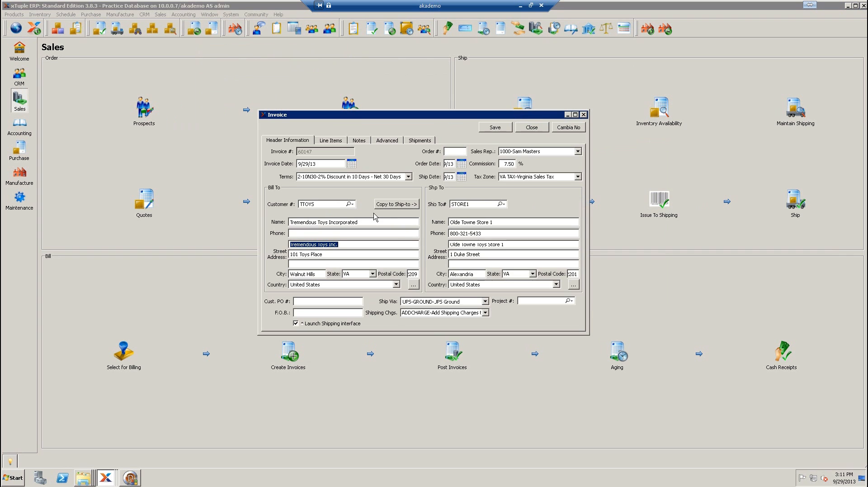
{"action": "left_click", "coordinate": [484, 303]}
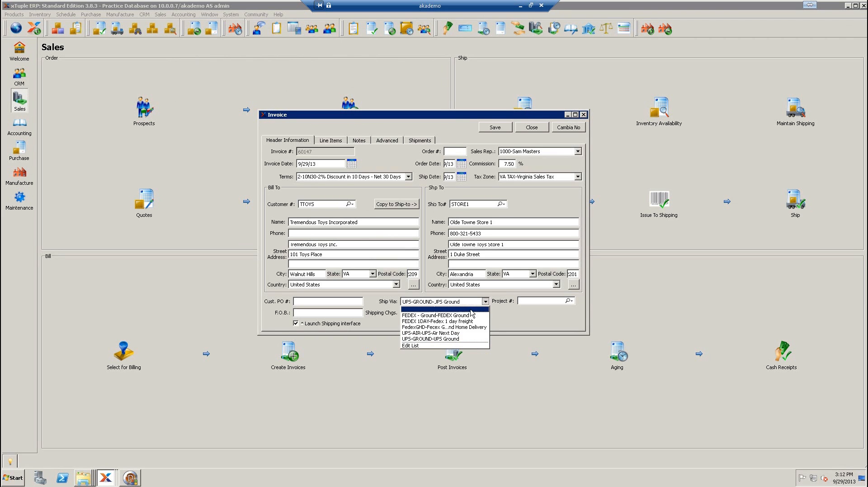
{"action": "left_click", "coordinate": [438, 316]}
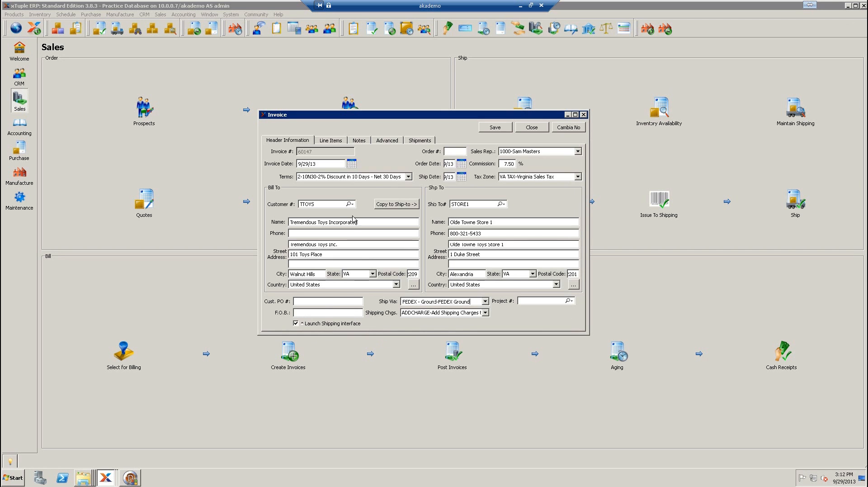
Add a line item for YTRUCK1 with a billed quantity of 2 and save the invoice.
{"action": "left_click", "coordinate": [332, 142]}
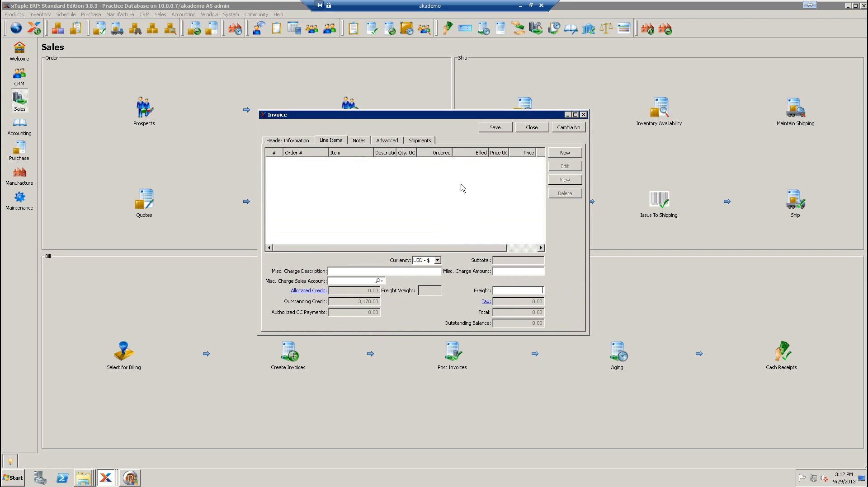
{"action": "left_click", "coordinate": [565, 152]}
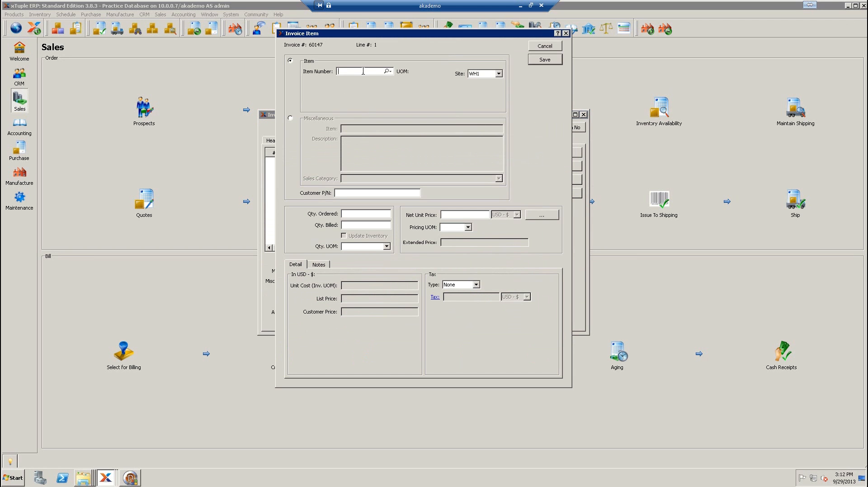
{"action": "type", "text": "y"}
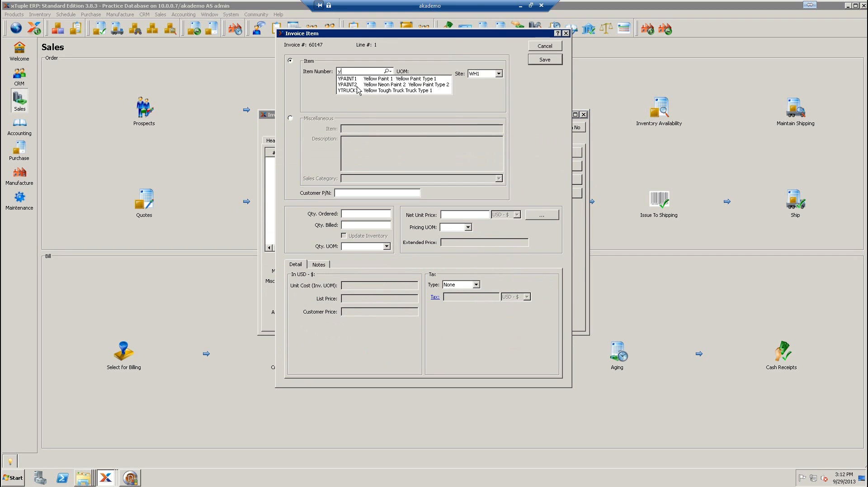
{"action": "left_click", "coordinate": [358, 90]}
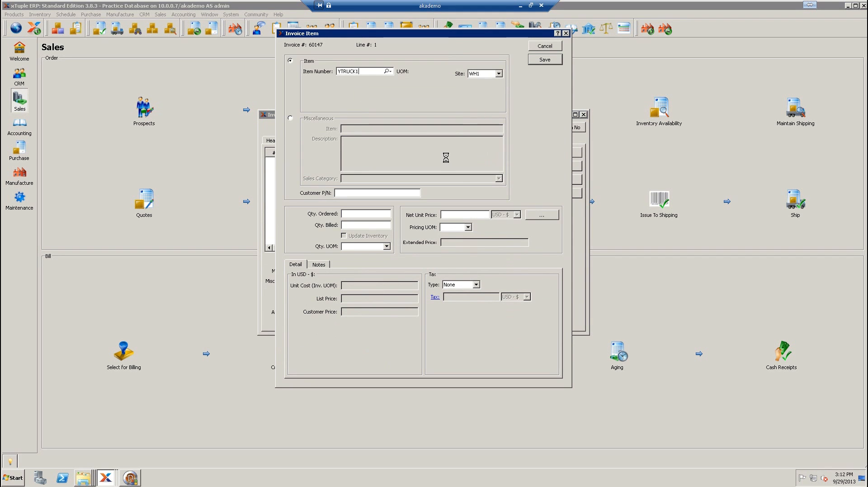
{"action": "key", "text": "Tab"}
{"action": "key", "text": "Tab"}
{"action": "type", "text": "2"}
{"action": "left_click", "coordinate": [545, 59]}
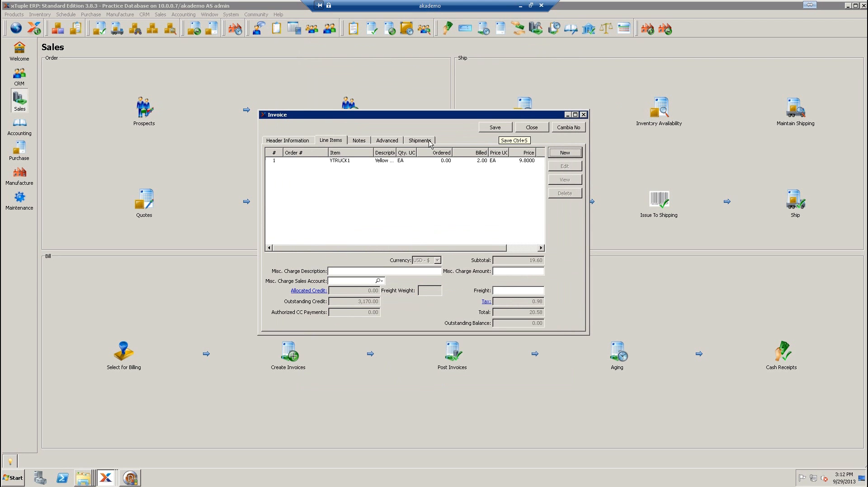
{"action": "left_click", "coordinate": [494, 128]}
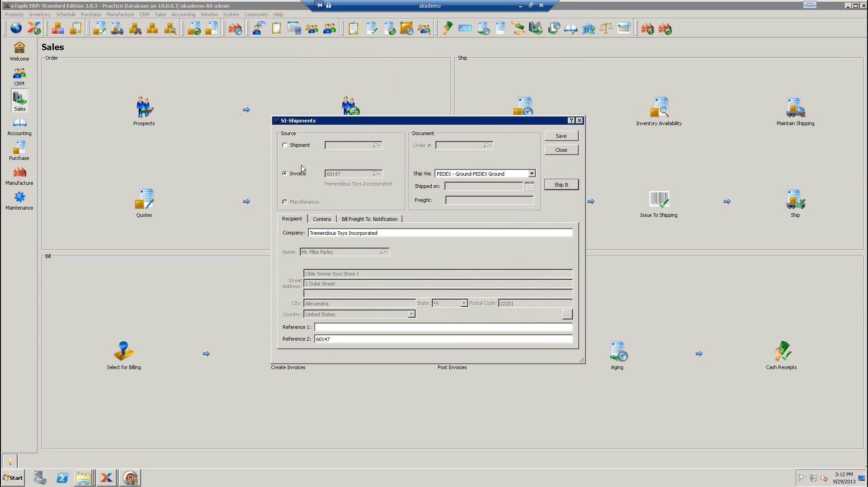
Define one box for the invoice shipment from predefined box 10 and pack all YTRUCK1 items into it.
{"action": "left_click", "coordinate": [321, 219]}
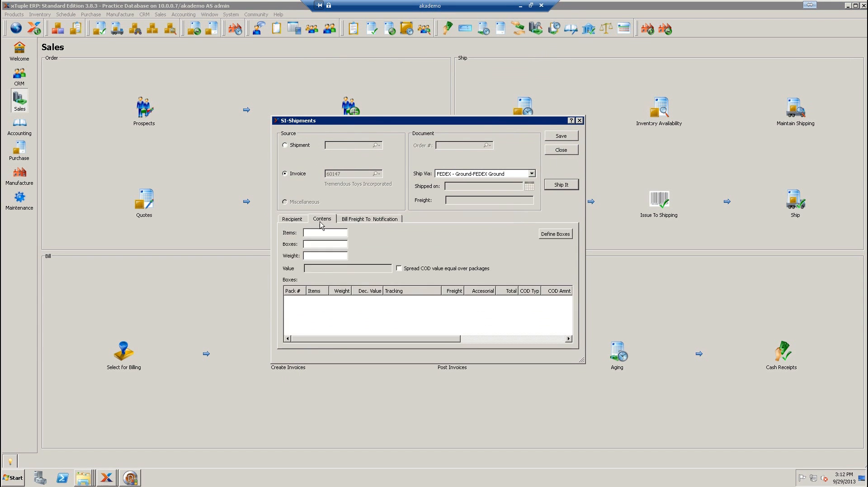
{"action": "left_click", "coordinate": [555, 234]}
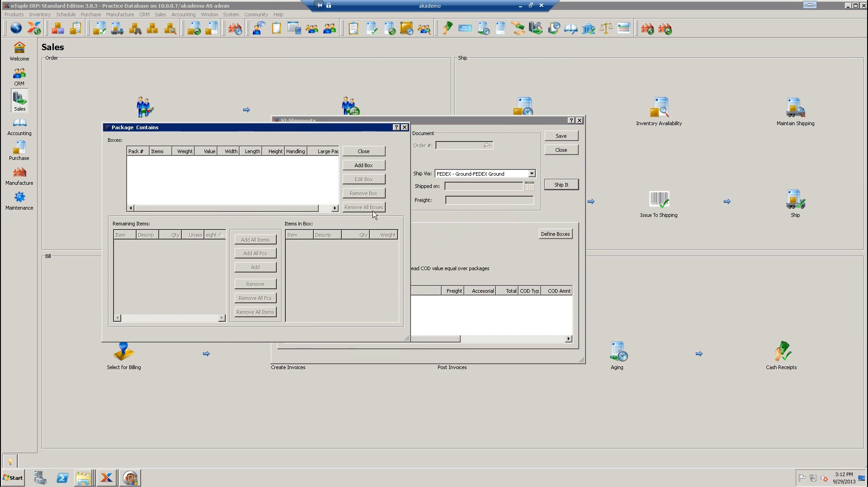
{"action": "left_click", "coordinate": [362, 166]}
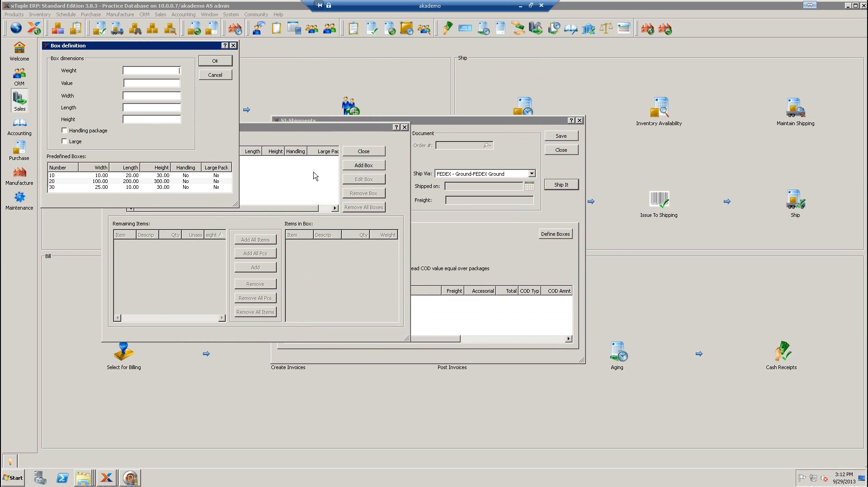
{"action": "double_click", "coordinate": [80, 175]}
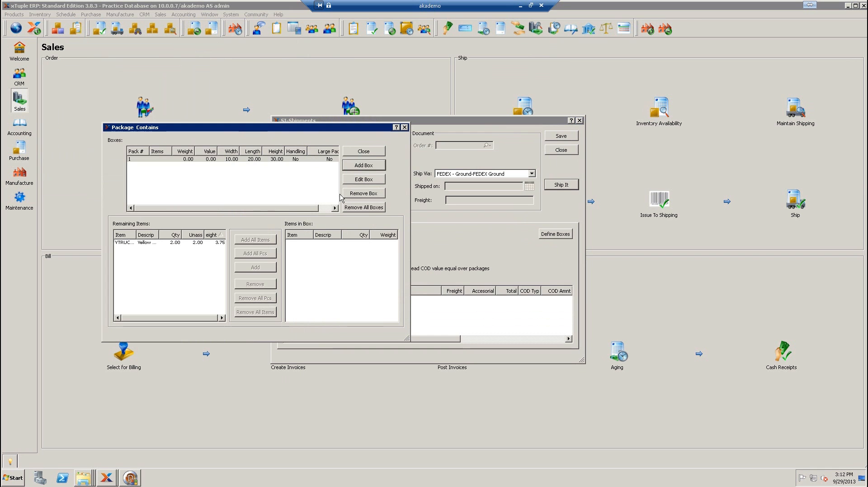
{"action": "left_click", "coordinate": [198, 243]}
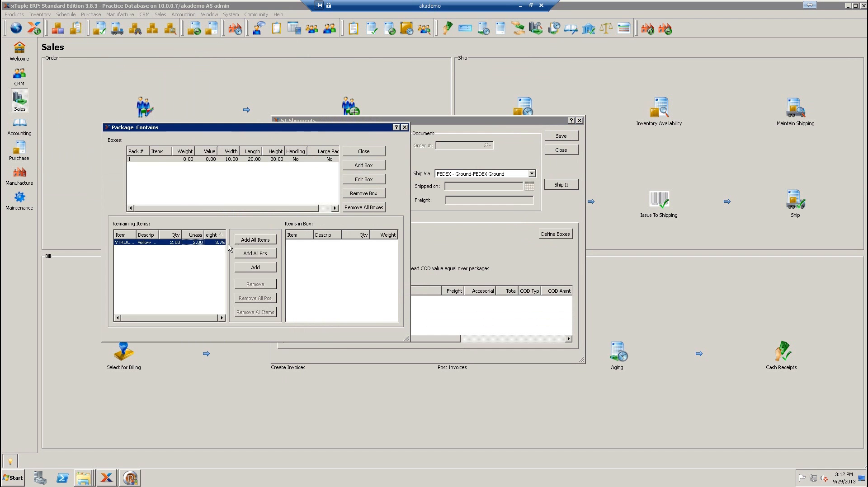
{"action": "left_click", "coordinate": [259, 245]}
{"action": "left_click", "coordinate": [364, 151]}
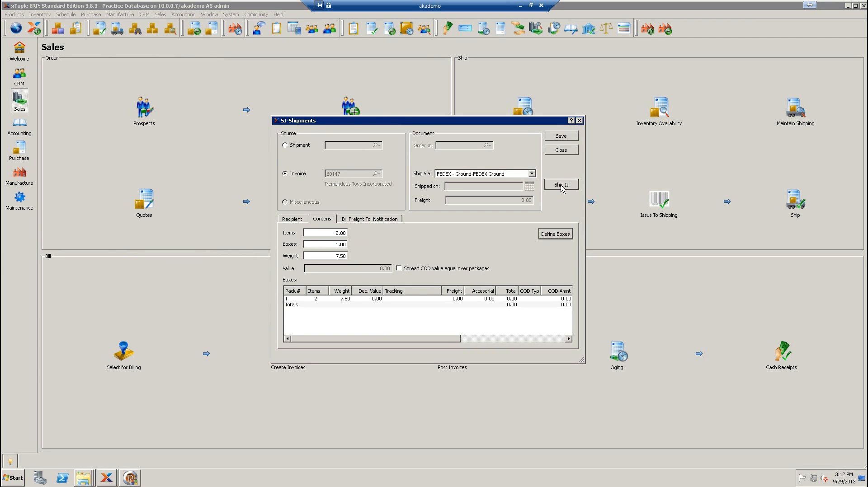
Bill the freight to the sender and send the invoice shipment to ShipRush.
{"action": "left_click", "coordinate": [381, 218]}
{"action": "left_click", "coordinate": [290, 234]}
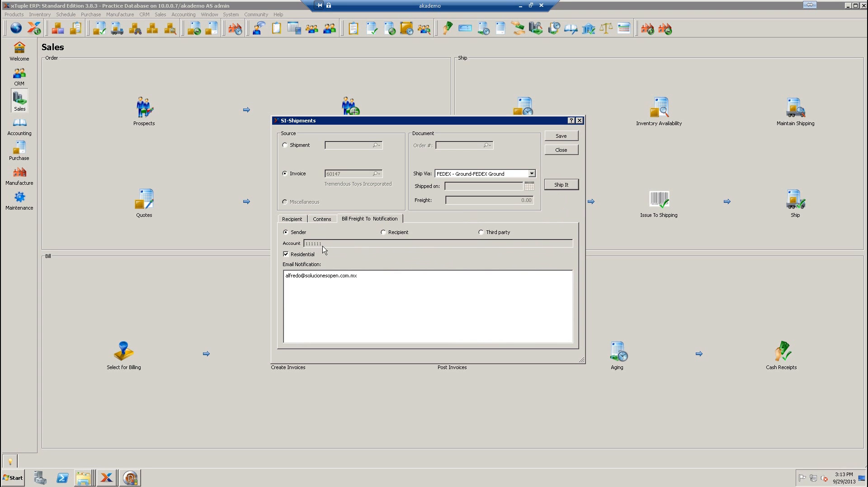
{"action": "left_click", "coordinate": [561, 186]}
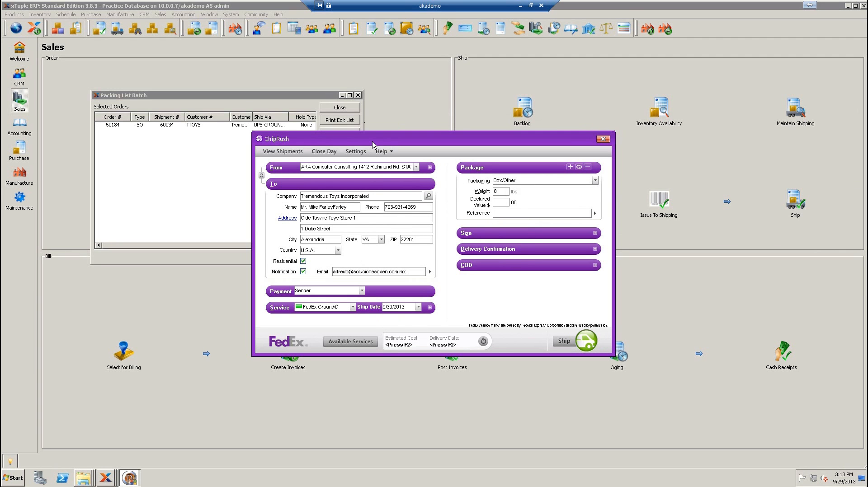
Set the package's declared value to $125 and ship it via FedEx Ground.
{"action": "left_click_drag", "start_coordinate": [372, 144], "coordinate": [369, 99]}
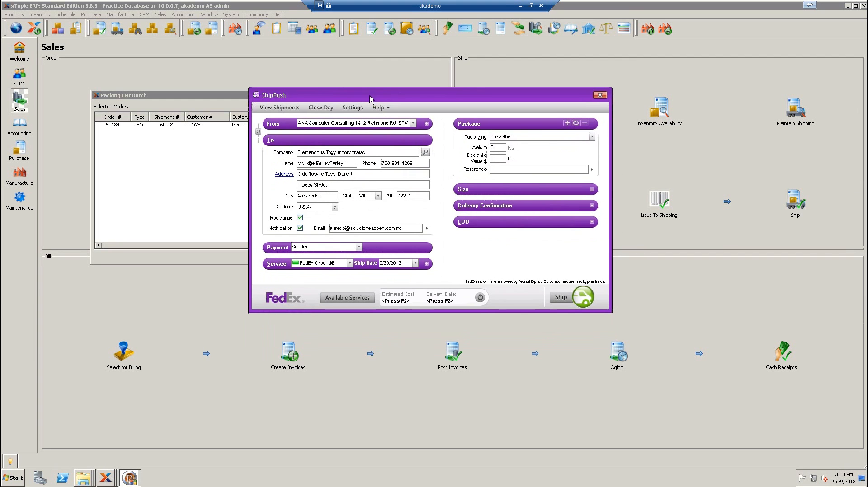
{"action": "left_click", "coordinate": [492, 158]}
{"action": "type", "text": "125"}
{"action": "key", "text": "Tab"}
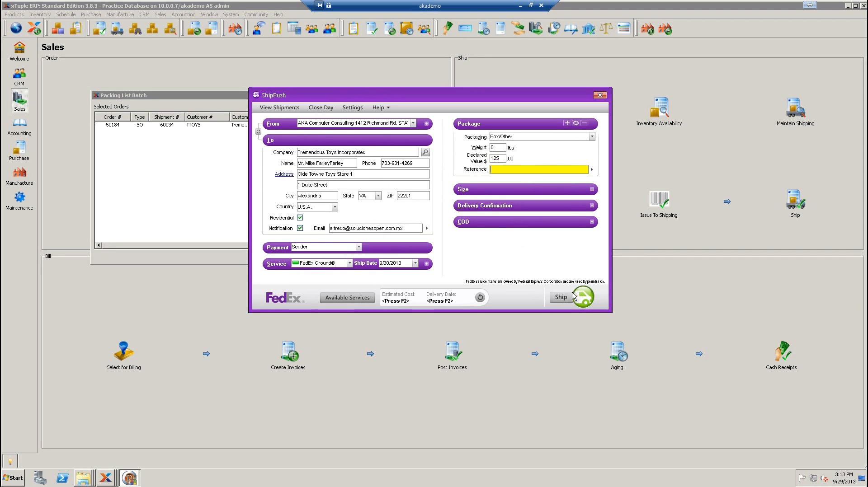
{"action": "left_click", "coordinate": [582, 298]}
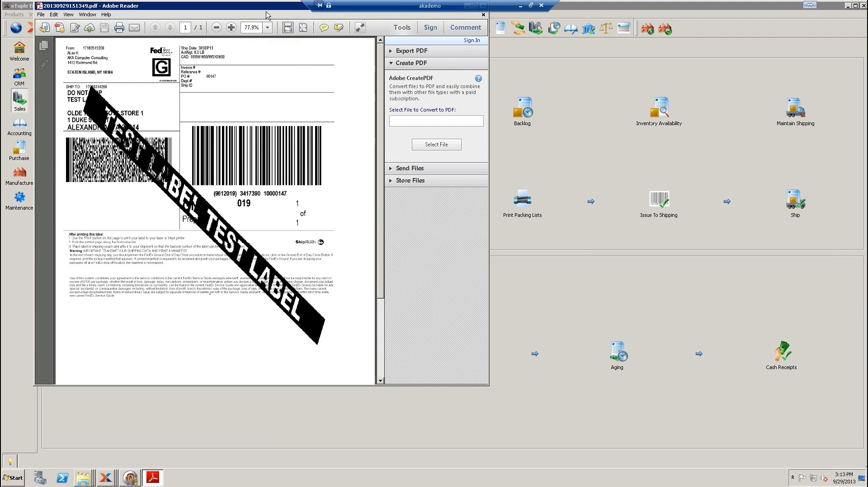
Examine the generated FedEx label PDF, and close it along with the Packing List Batch window.
{"action": "left_click_drag", "start_coordinate": [267, 4], "coordinate": [277, 39]}
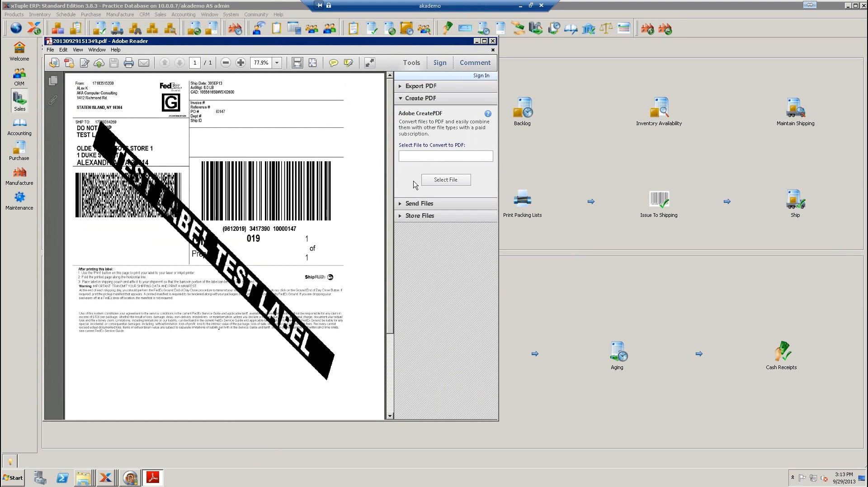
{"action": "left_click", "coordinate": [493, 42]}
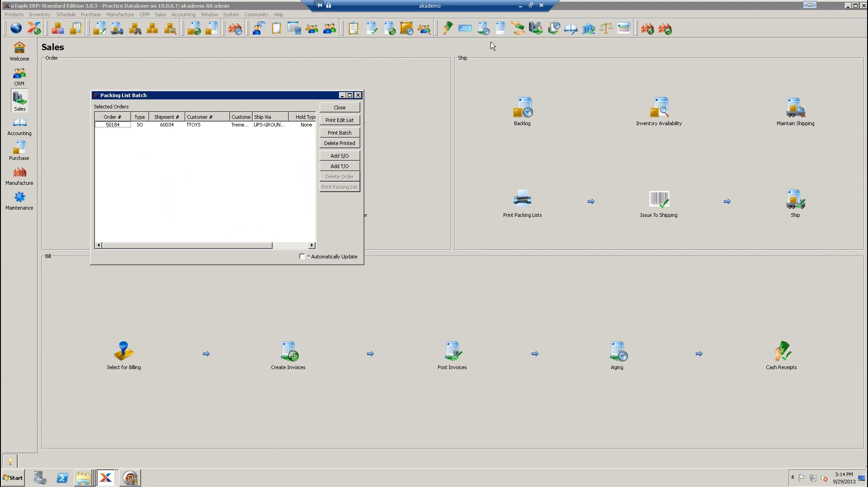
{"action": "left_click", "coordinate": [334, 110]}
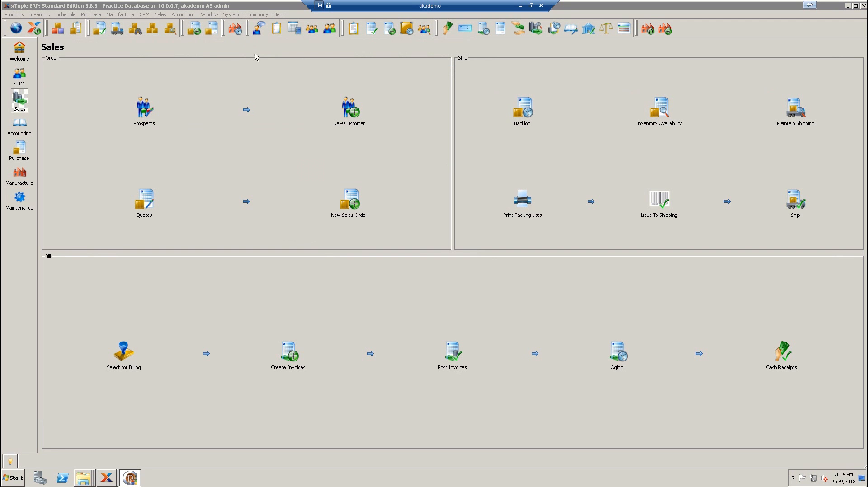
Open the newly shipped Tremendous Toys invoice from the unposted invoices list and examine its header information and shipment details.
{"action": "left_click", "coordinate": [181, 15]}
{"action": "mouse_move", "coordinate": [200, 34]}
{"action": "mouse_move", "coordinate": [256, 36]}
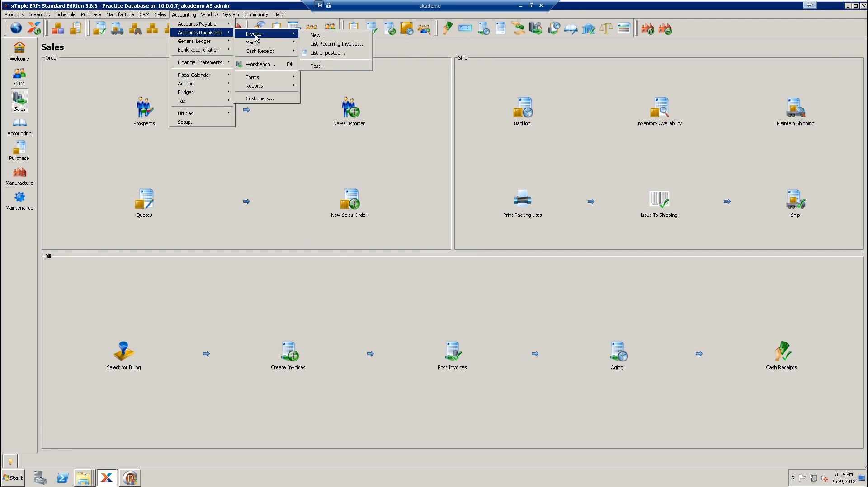
{"action": "left_click", "coordinate": [317, 53]}
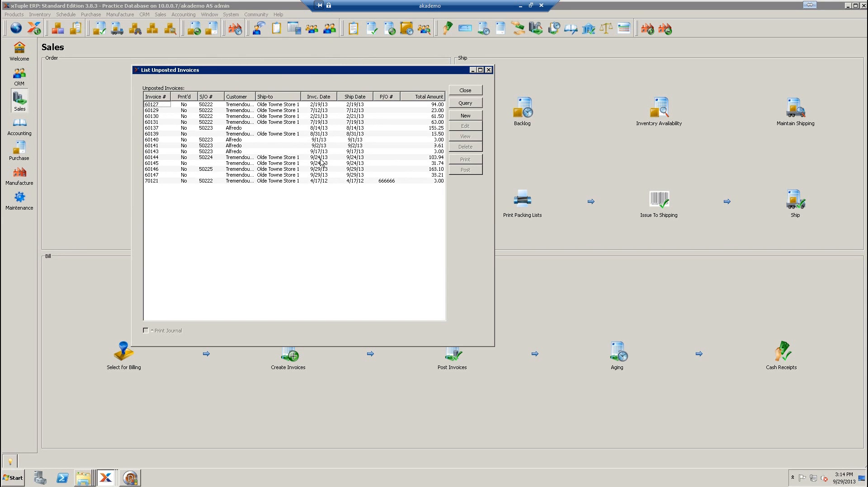
{"action": "left_click", "coordinate": [284, 176]}
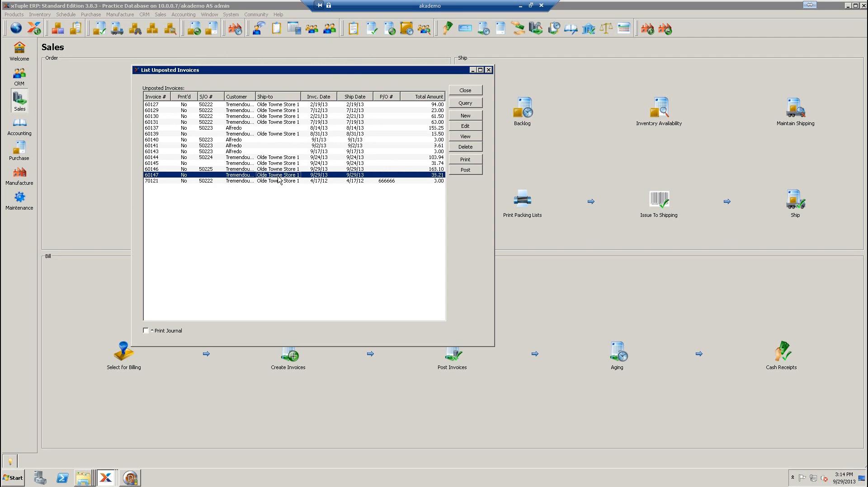
{"action": "left_click", "coordinate": [466, 125]}
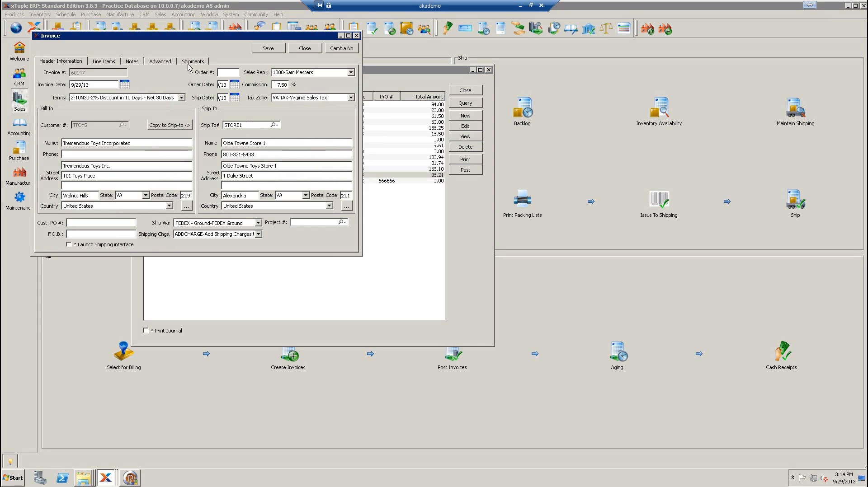
{"action": "left_click", "coordinate": [190, 62]}
{"action": "left_click_drag", "start_coordinate": [238, 36], "coordinate": [398, 72]}
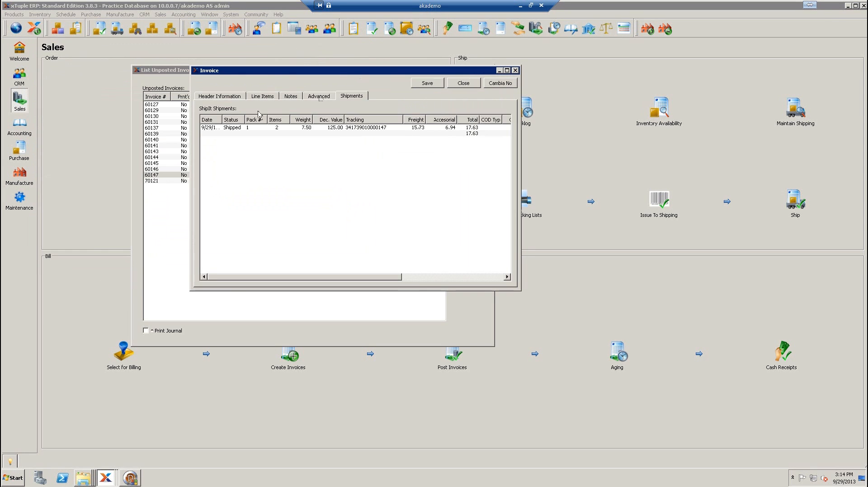
{"action": "left_click", "coordinate": [215, 97]}
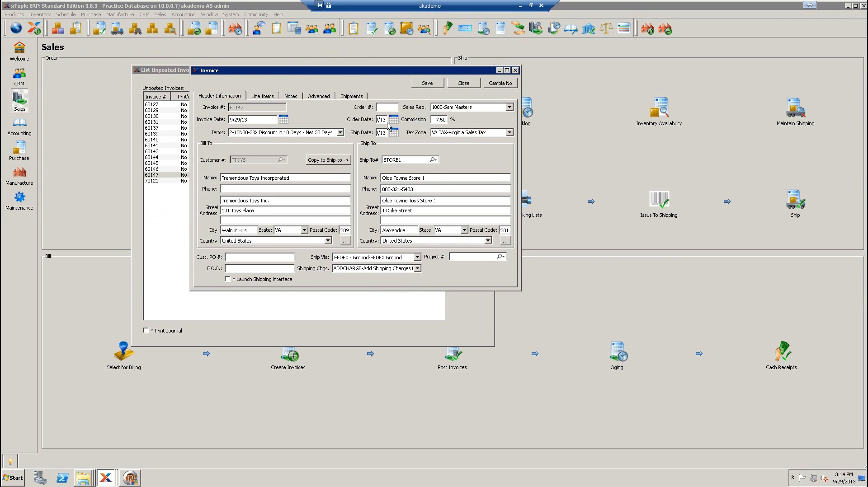
{"action": "left_click", "coordinate": [352, 97]}
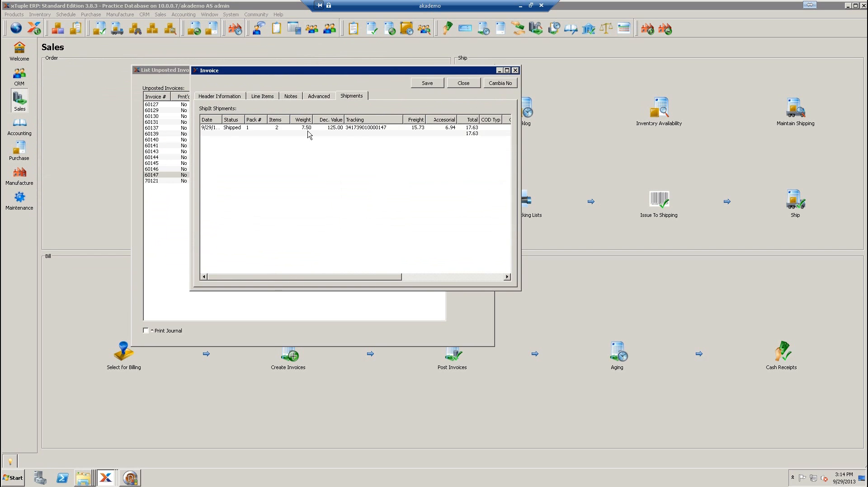
Track the invoice's shipped package on the FedEx website and close the browser.
{"action": "left_click", "coordinate": [363, 128]}
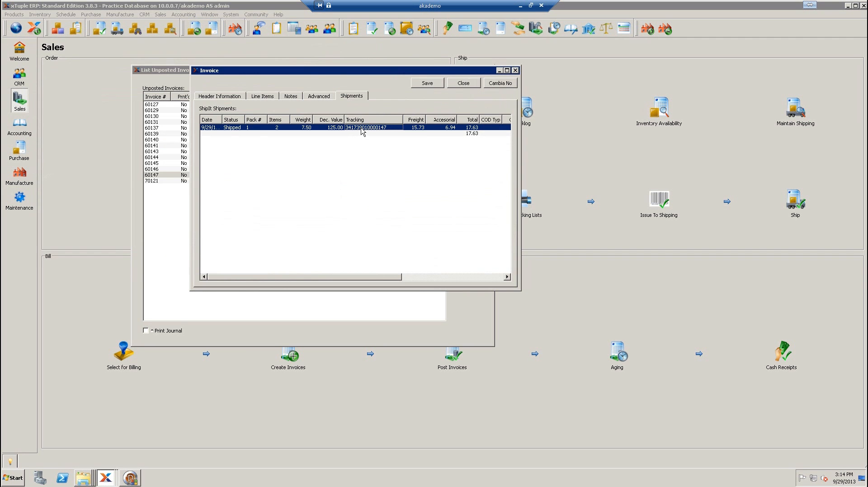
{"action": "right_click", "coordinate": [362, 131]}
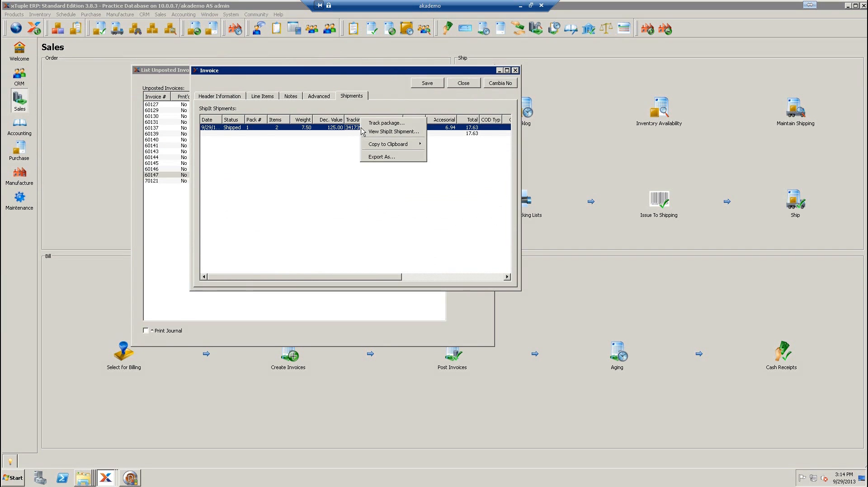
{"action": "left_click", "coordinate": [386, 123]}
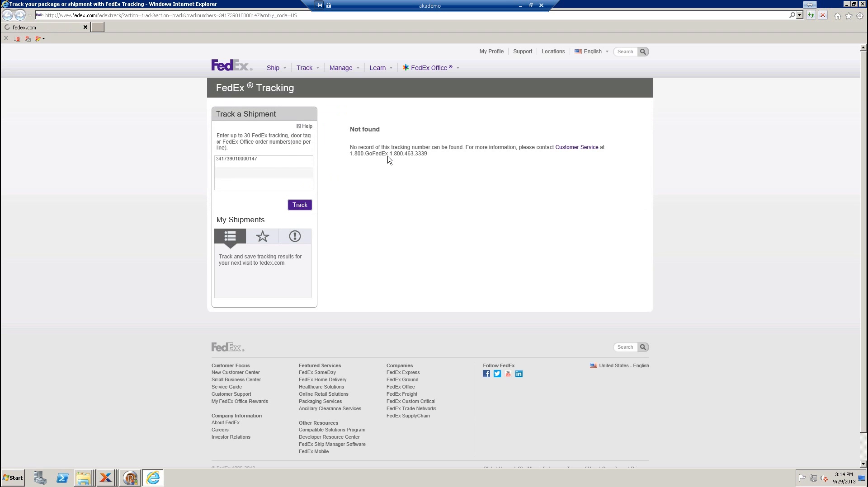
{"action": "left_click", "coordinate": [862, 4]}
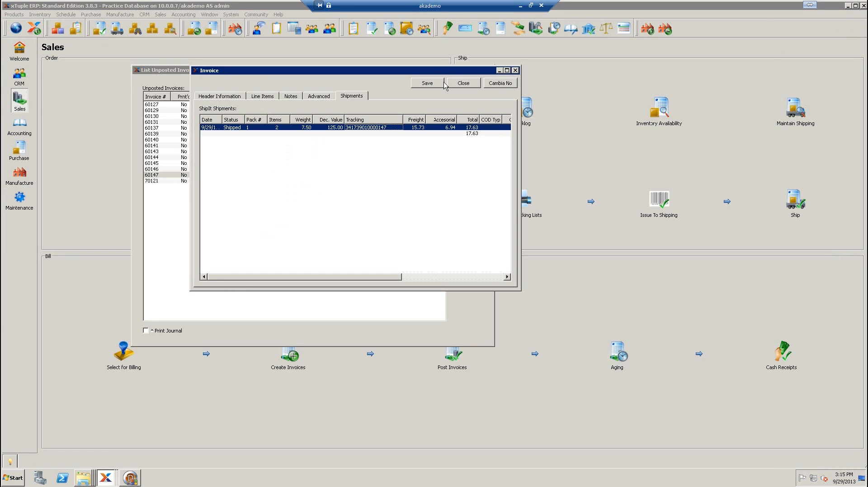
Close the invoice and the list of unposted invoices.
{"action": "left_click", "coordinate": [458, 86]}
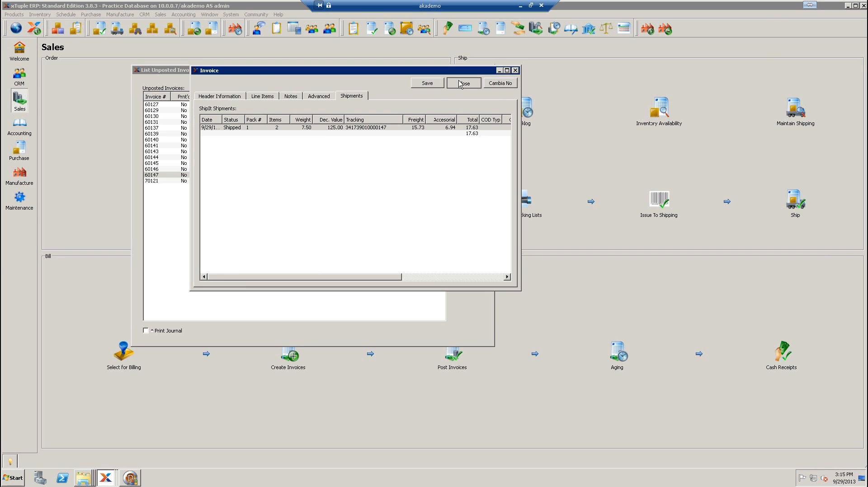
{"action": "left_click", "coordinate": [460, 84]}
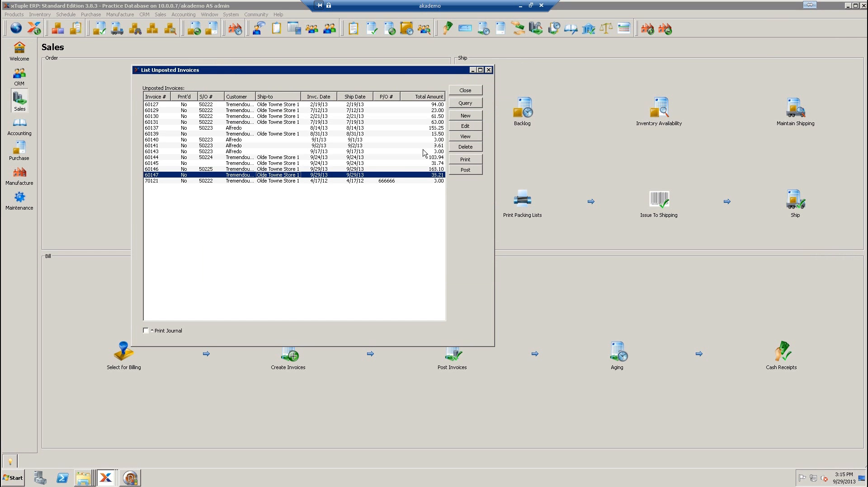
{"action": "left_click", "coordinate": [466, 91]}
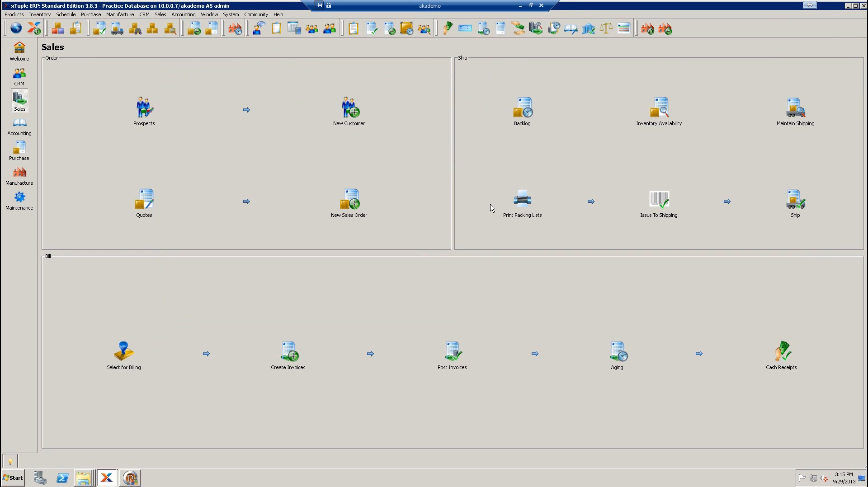
Open the customer record for Tremendous Toys Incorporated from the CRM area.
{"action": "left_click", "coordinate": [20, 76]}
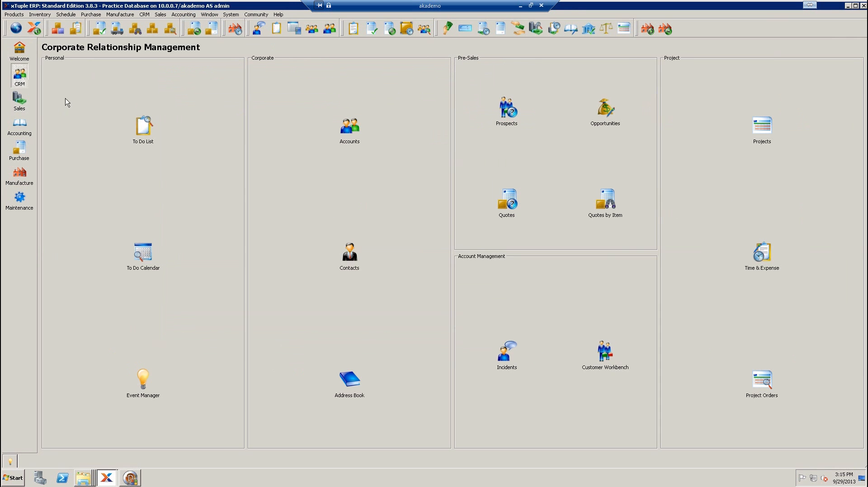
{"action": "left_click", "coordinate": [615, 364]}
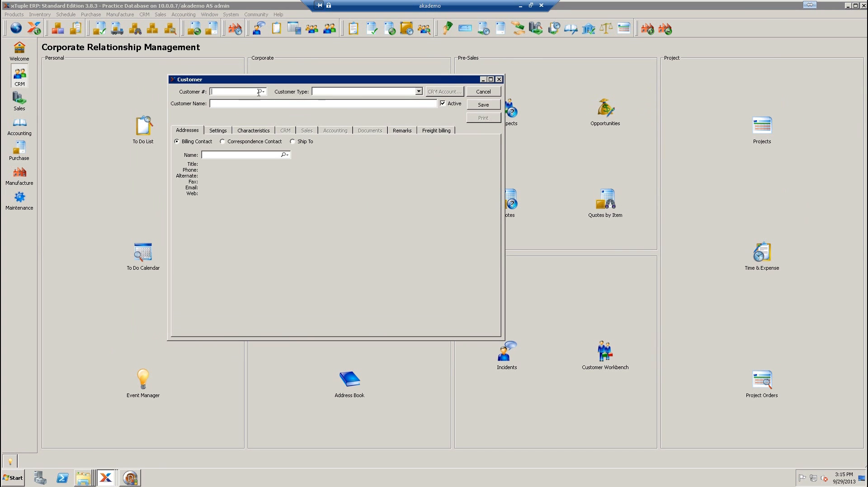
{"action": "type", "text": "t"}
{"action": "left_click", "coordinate": [245, 105]}
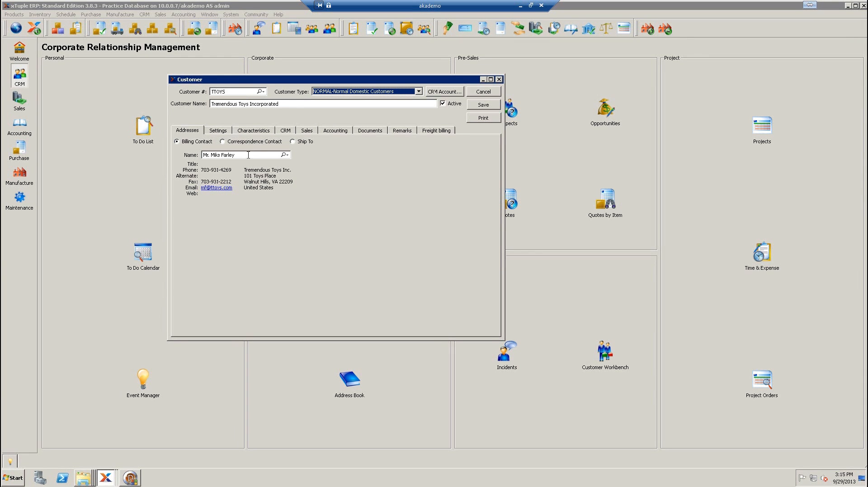
List the customer's sales orders in the Tremendous Toys record, including the closed ones.
{"action": "left_click", "coordinate": [219, 131]}
{"action": "left_click", "coordinate": [194, 132]}
{"action": "left_click", "coordinate": [302, 132]}
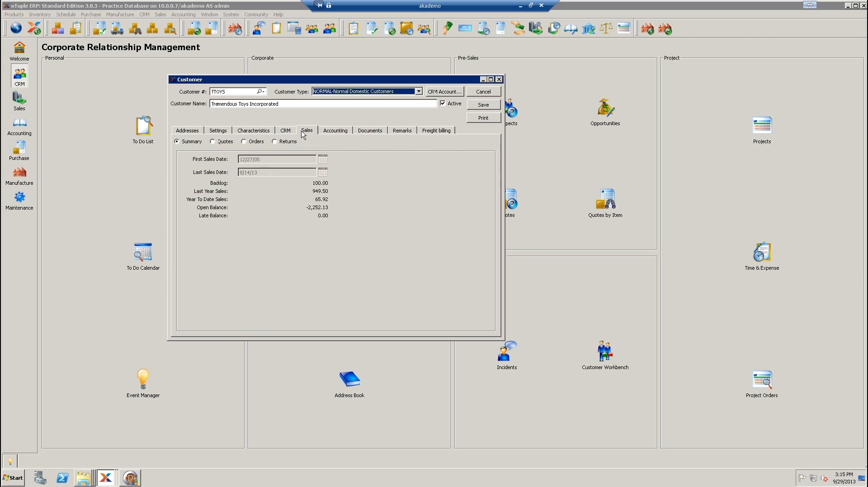
{"action": "left_click", "coordinate": [256, 142]}
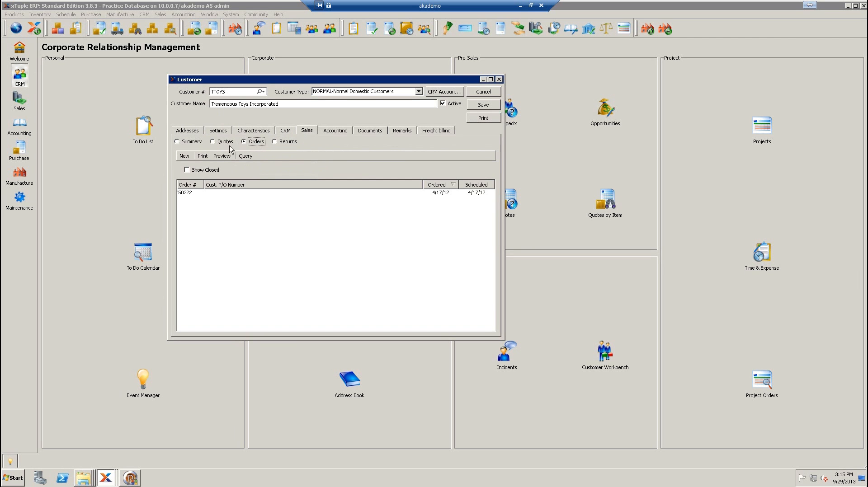
{"action": "left_click", "coordinate": [212, 172]}
{"action": "left_click", "coordinate": [246, 156]}
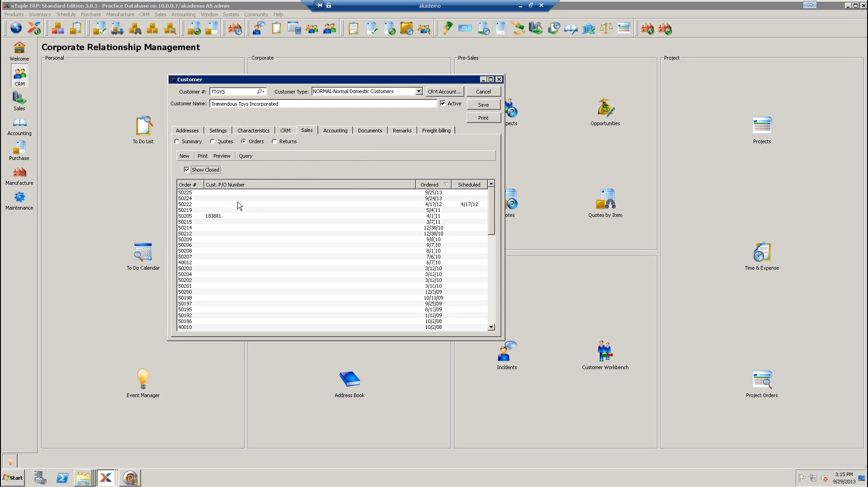
Open the shipments of the customer's most recent sales order and expand the shipment to its line items.
{"action": "left_click", "coordinate": [431, 193]}
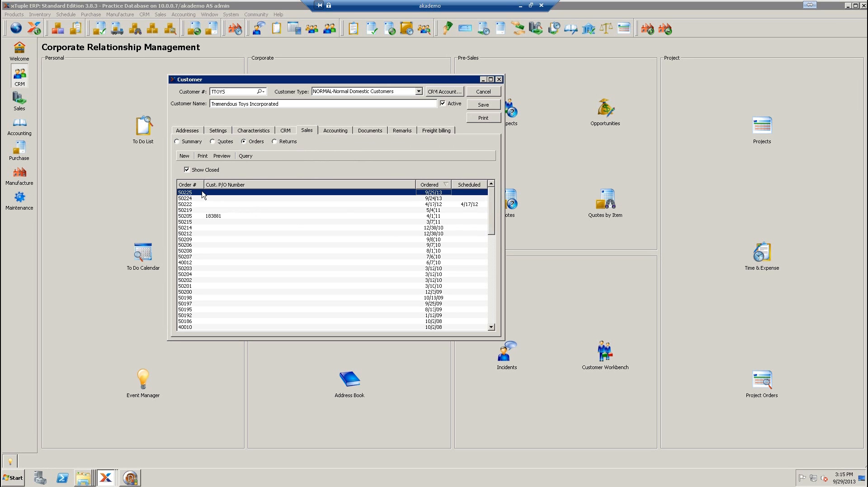
{"action": "right_click", "coordinate": [241, 195]}
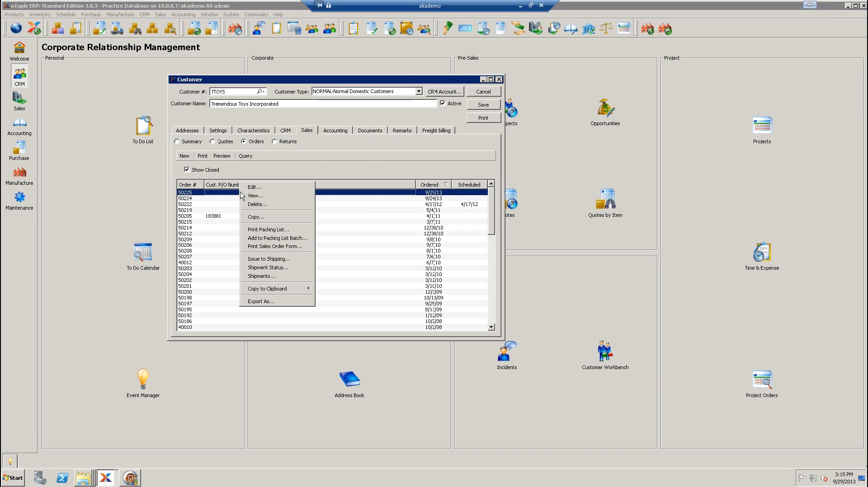
{"action": "left_click", "coordinate": [276, 278]}
{"action": "left_click", "coordinate": [167, 105]}
{"action": "left_click", "coordinate": [140, 165]}
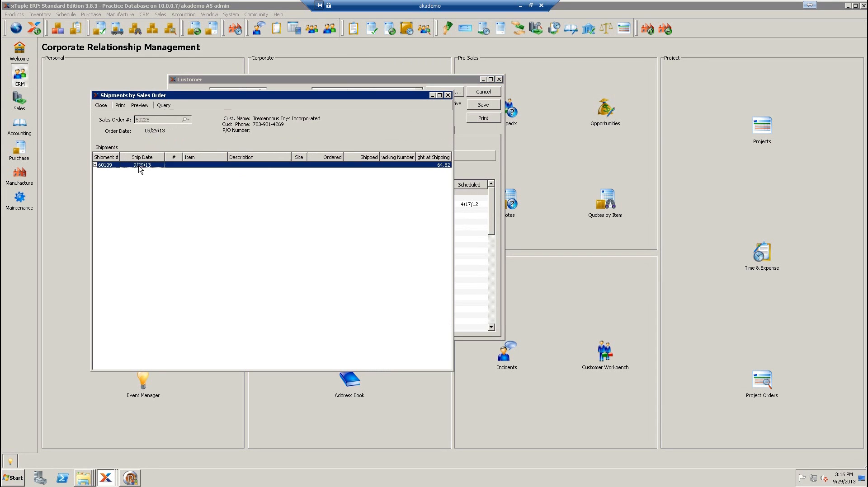
{"action": "left_click", "coordinate": [95, 164]}
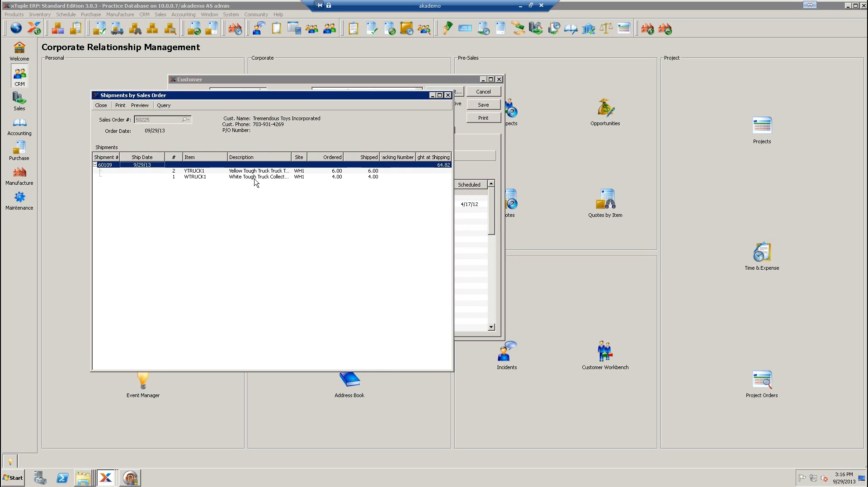
Open the ShipIt record of the 9/29/13 shipment and display its box contents.
{"action": "right_click", "coordinate": [225, 168]}
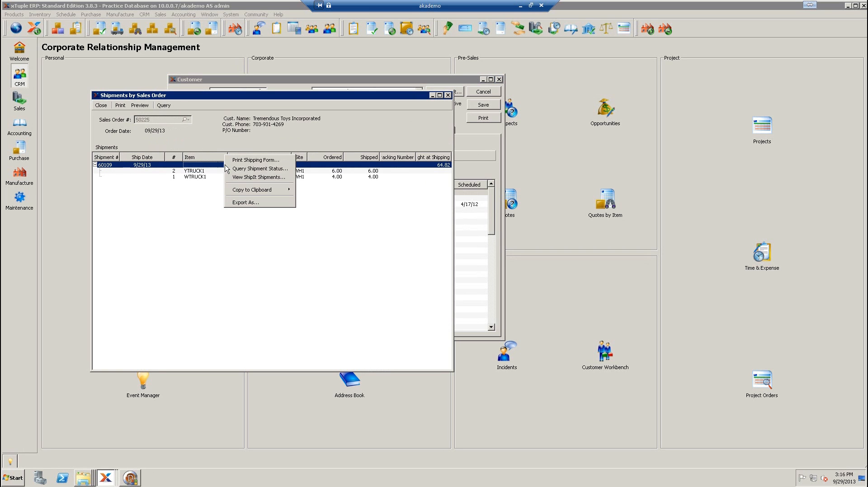
{"action": "left_click", "coordinate": [252, 177]}
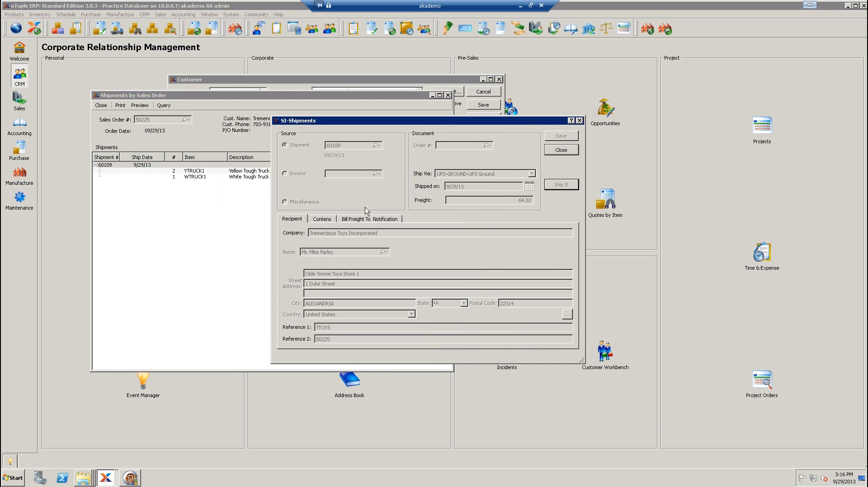
{"action": "left_click", "coordinate": [328, 219]}
Track the first box on the carrier's website, and close the browser and both shipment windows.
{"action": "right_click", "coordinate": [404, 299]}
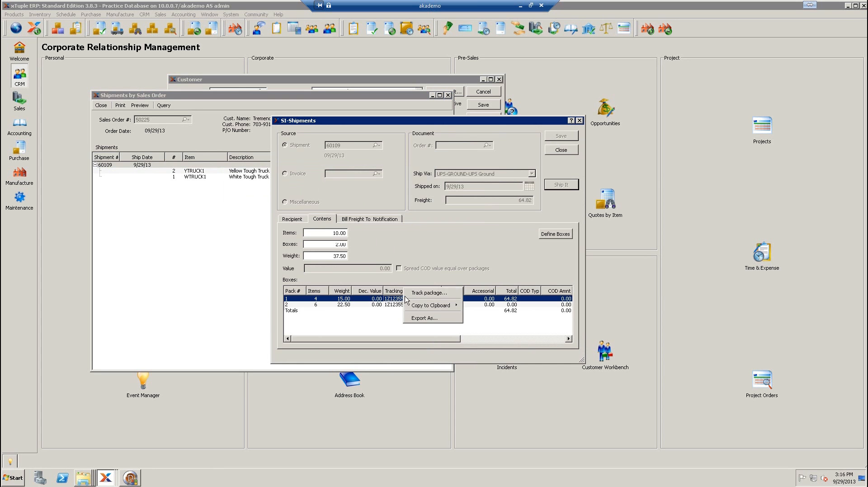
{"action": "left_click", "coordinate": [425, 294]}
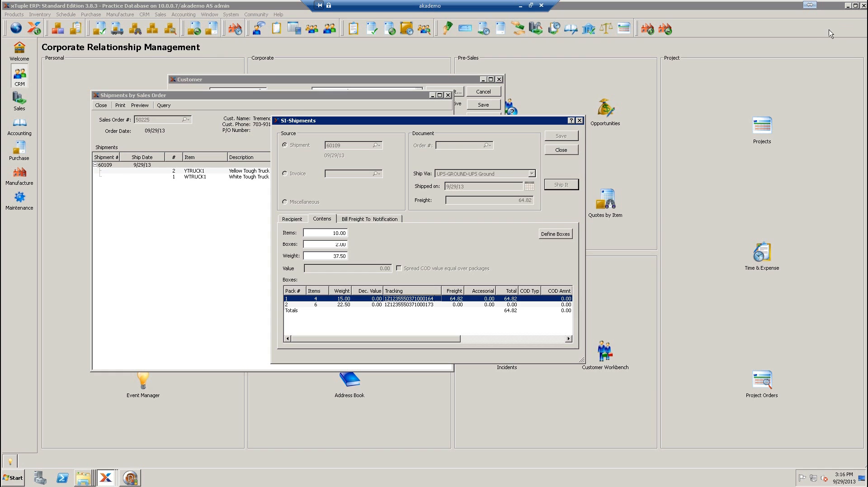
{"action": "left_click", "coordinate": [862, 4]}
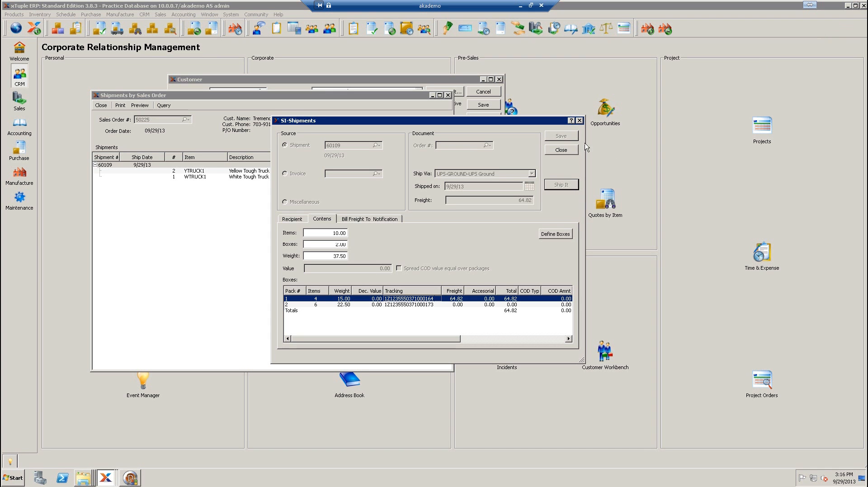
{"action": "left_click", "coordinate": [559, 153]}
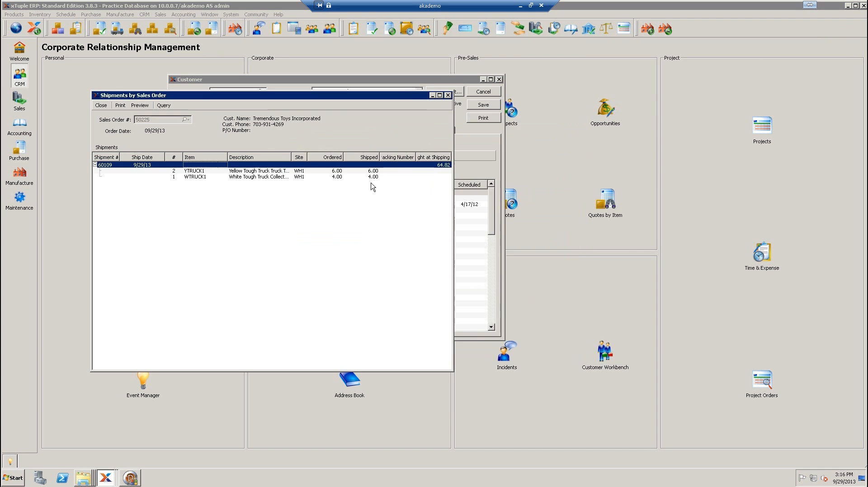
{"action": "left_click", "coordinate": [447, 96]}
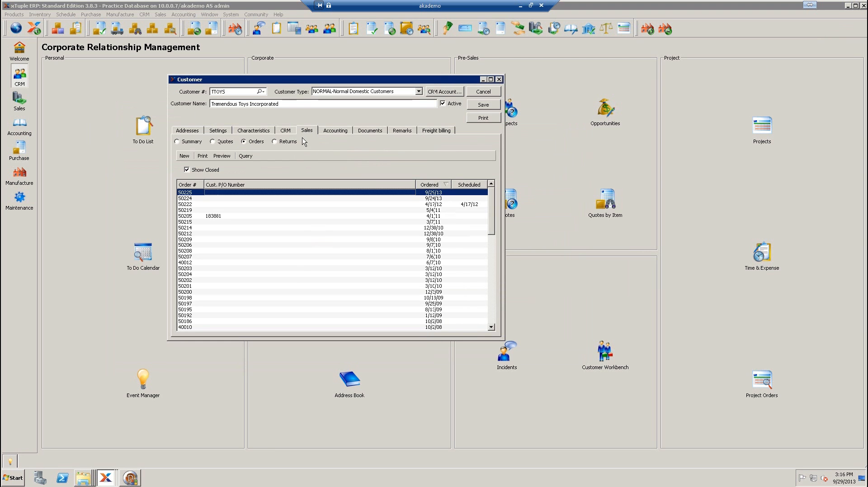
Open the unposted 168.10 USD invoice dated 9/29/13 for editing from the customer's receivables.
{"action": "left_click", "coordinate": [344, 132]}
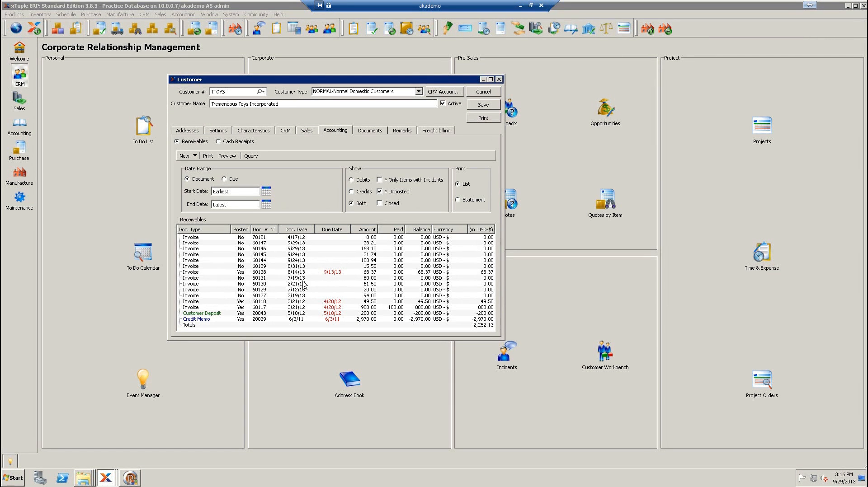
{"action": "left_click", "coordinate": [298, 249]}
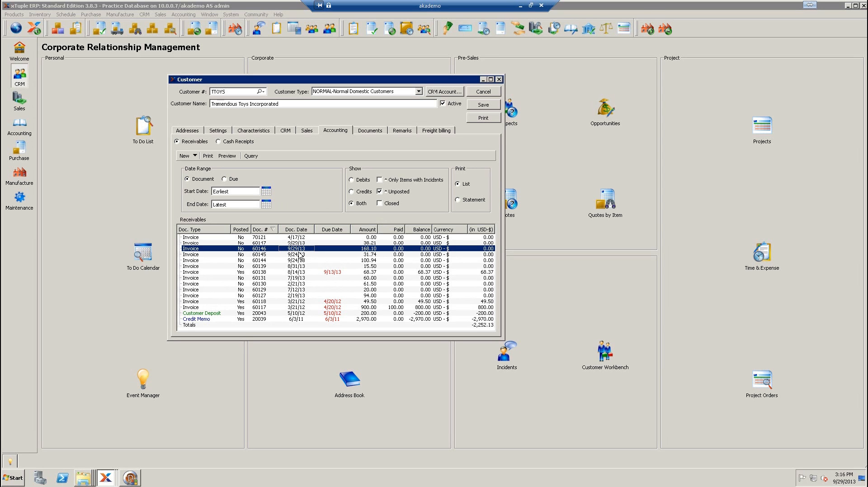
{"action": "right_click", "coordinate": [241, 249]}
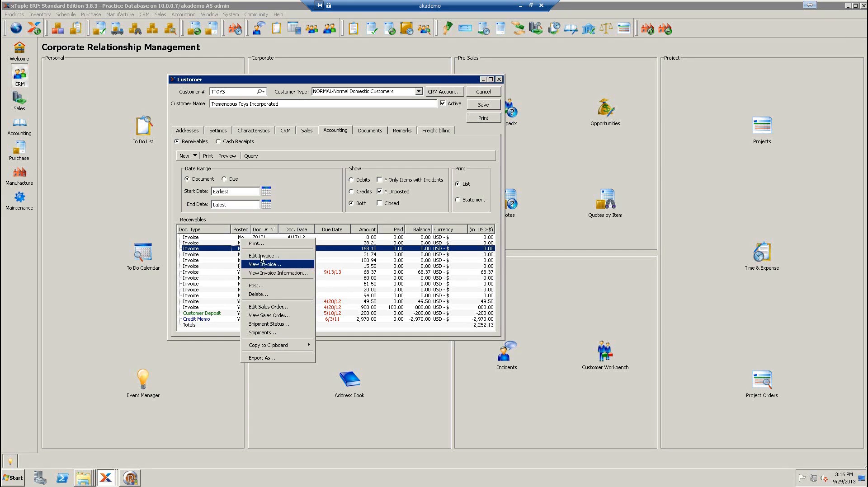
{"action": "left_click", "coordinate": [230, 248]}
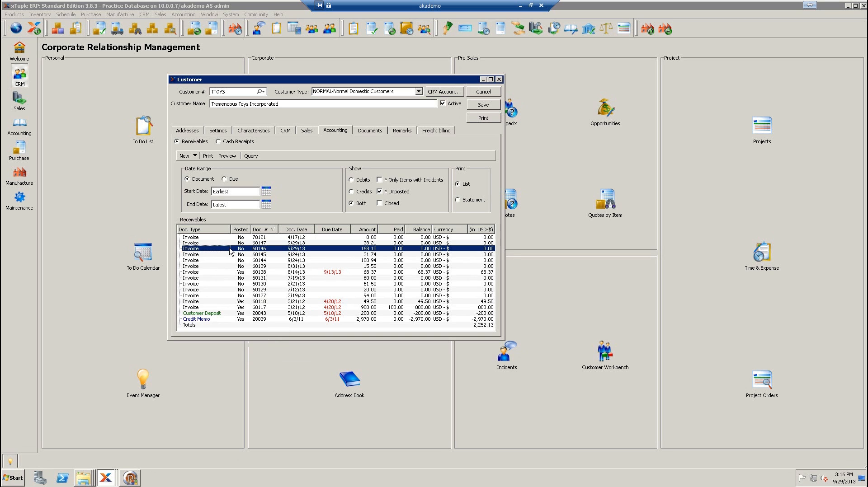
{"action": "right_click", "coordinate": [245, 241]}
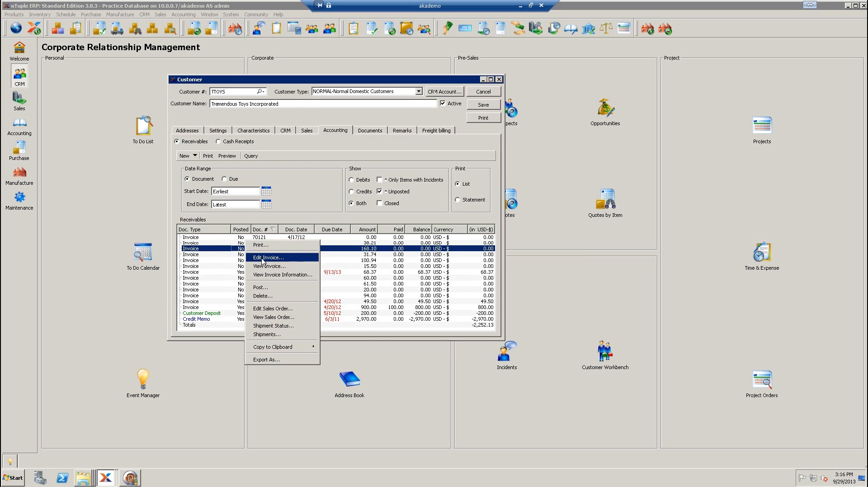
{"action": "left_click", "coordinate": [263, 257]}
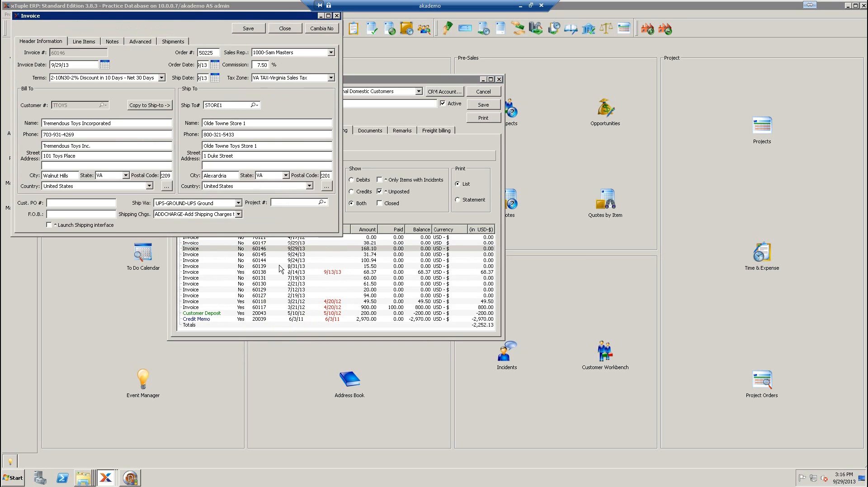
Track the invoice's first shipped package on the UPS website, and close the browser, the invoice and the customer record.
{"action": "left_click", "coordinate": [171, 41]}
{"action": "left_click", "coordinate": [176, 73]}
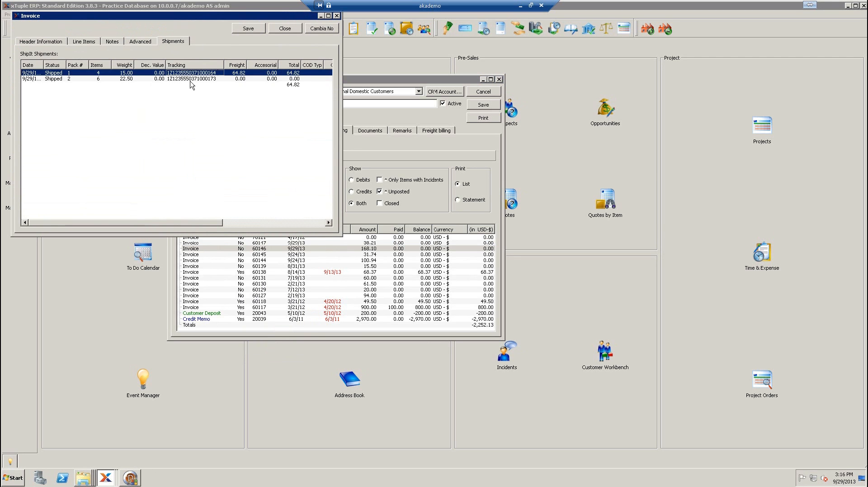
{"action": "right_click", "coordinate": [175, 74]}
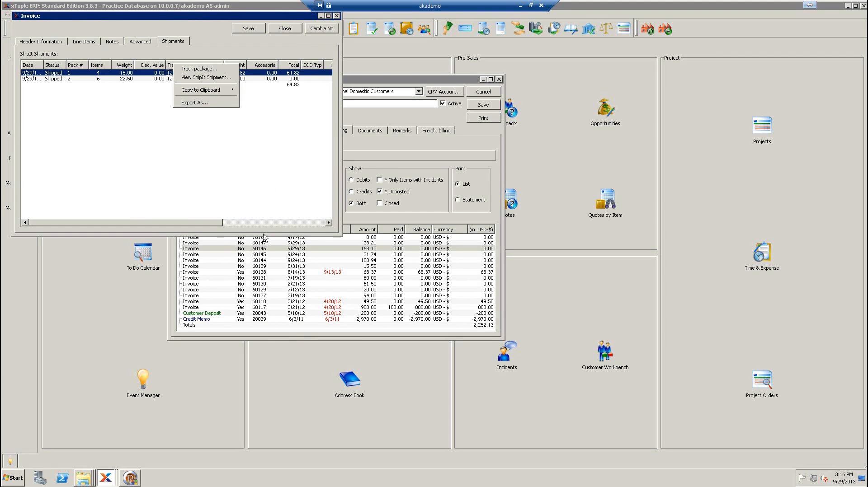
{"action": "left_click", "coordinate": [196, 69]}
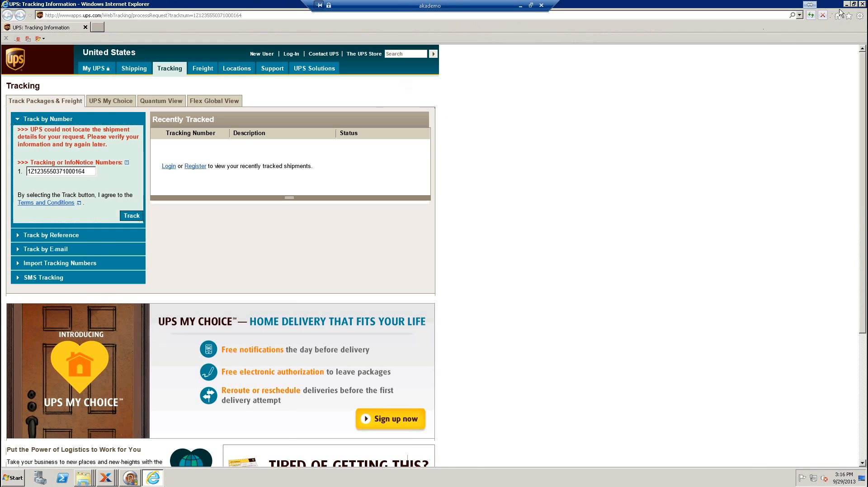
{"action": "left_click", "coordinate": [863, 4]}
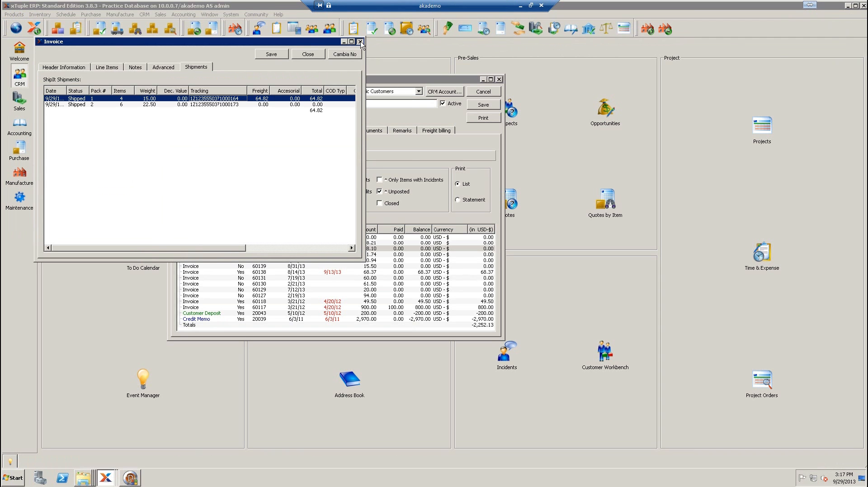
{"action": "left_click", "coordinate": [360, 41]}
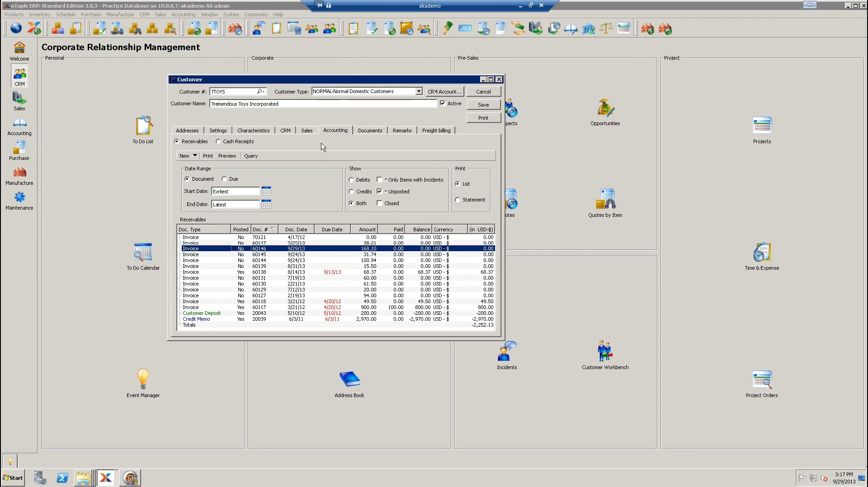
{"action": "left_click", "coordinate": [483, 92]}
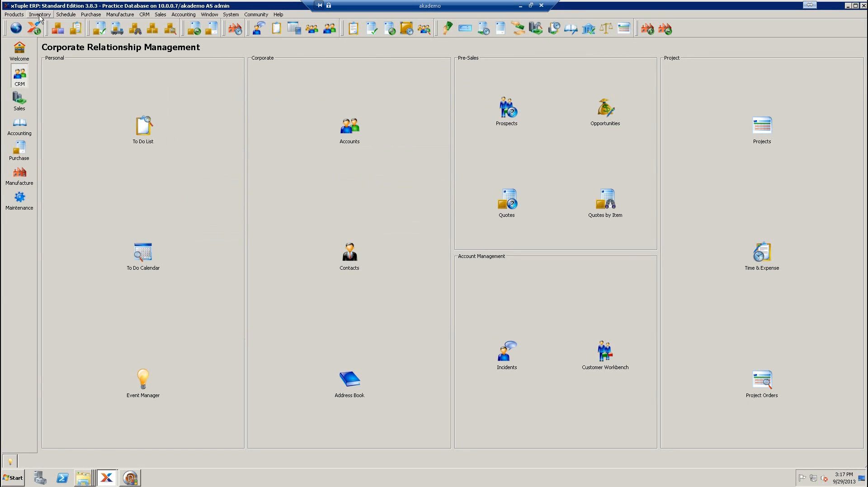
Open the shipping report that lists shipments by date from the Inventory area.
{"action": "left_click", "coordinate": [40, 16]}
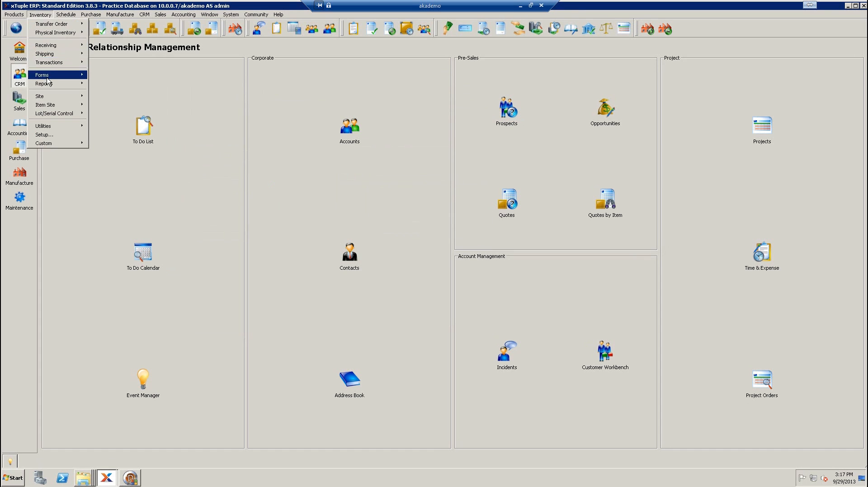
{"action": "mouse_move", "coordinate": [51, 56]}
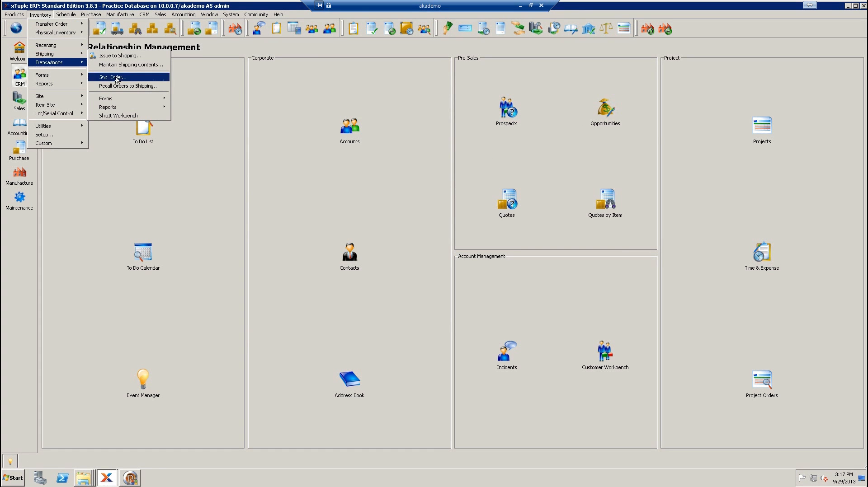
{"action": "mouse_move", "coordinate": [120, 107]}
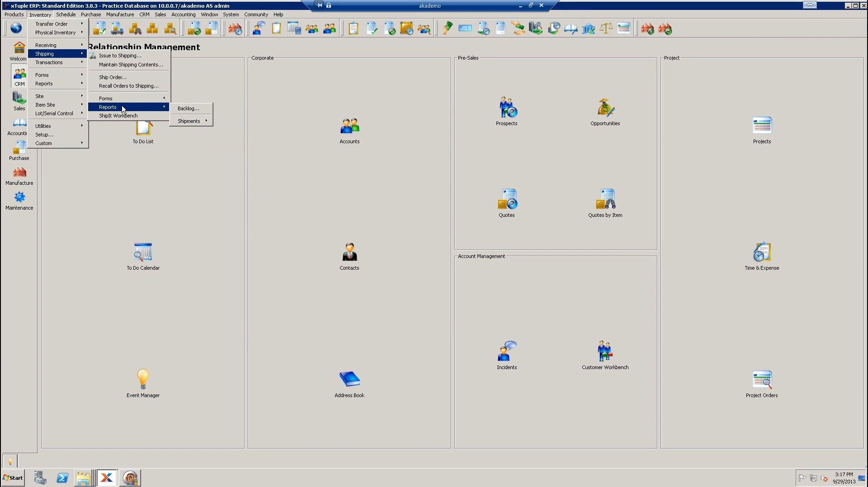
{"action": "mouse_move", "coordinate": [187, 127]}
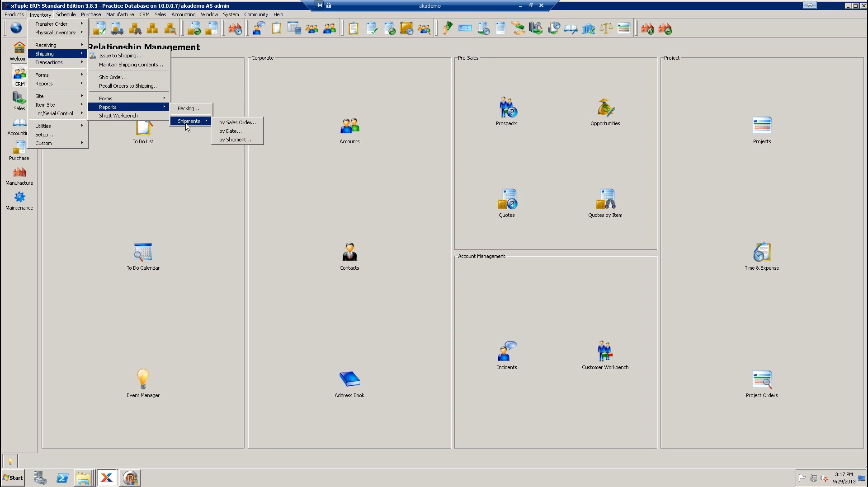
{"action": "left_click", "coordinate": [230, 131]}
Query shipments from 9/27/13 to 9/29/13 and expand the listed shipment to its line items.
{"action": "left_click", "coordinate": [149, 89]}
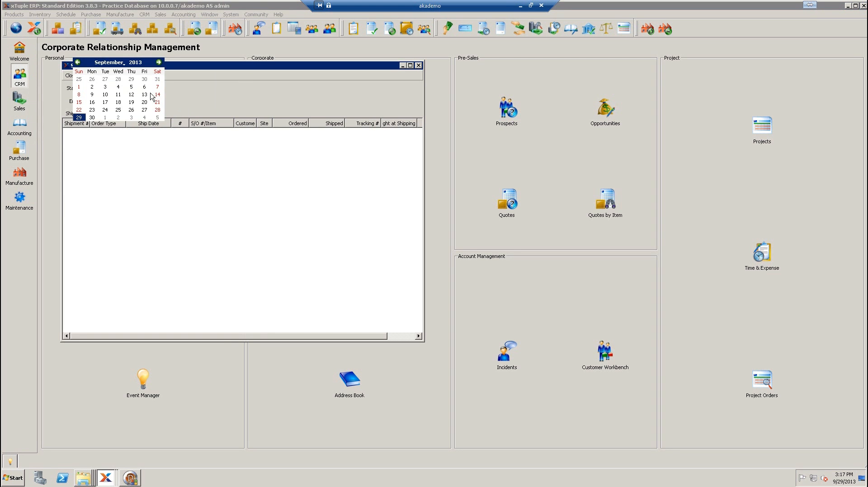
{"action": "left_click", "coordinate": [145, 110]}
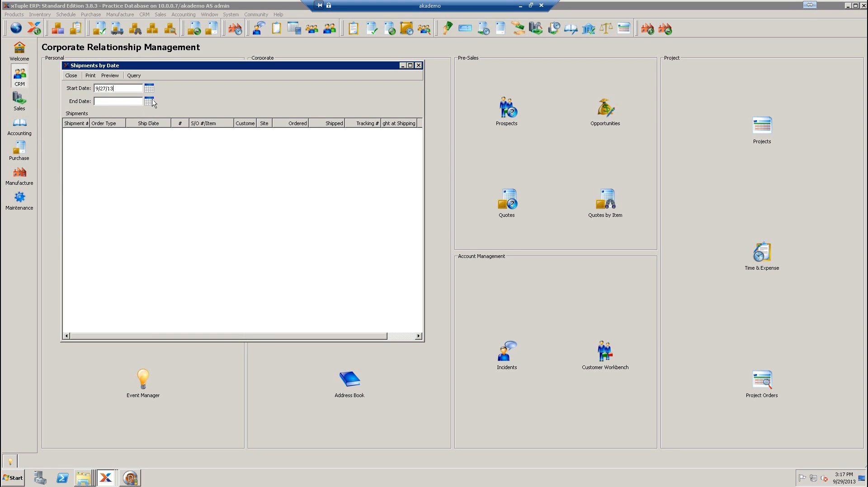
{"action": "left_click", "coordinate": [151, 101]}
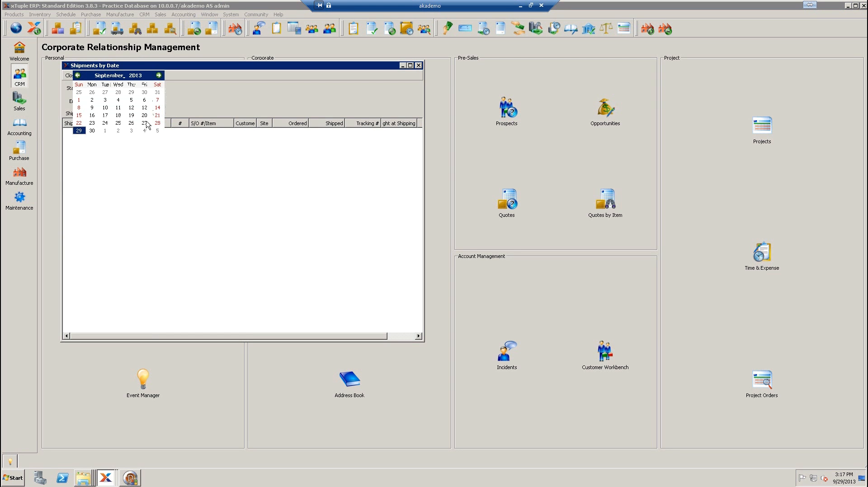
{"action": "left_click", "coordinate": [79, 132]}
{"action": "left_click", "coordinate": [134, 75]}
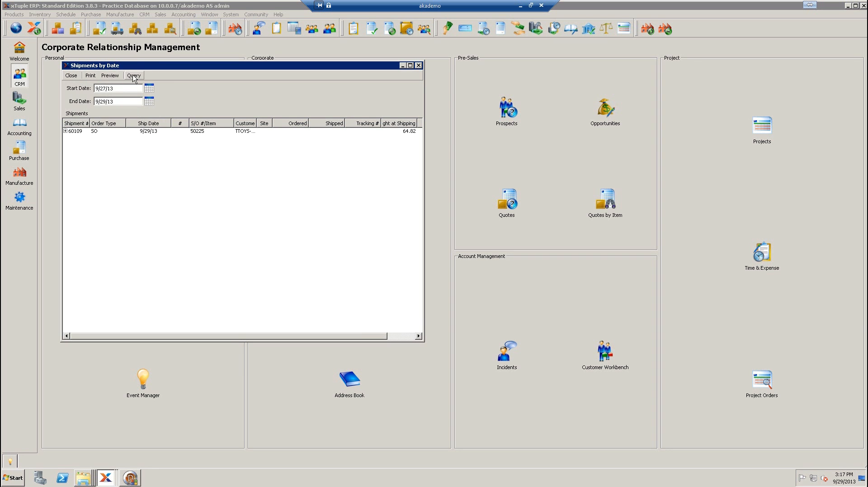
{"action": "left_click", "coordinate": [65, 131]}
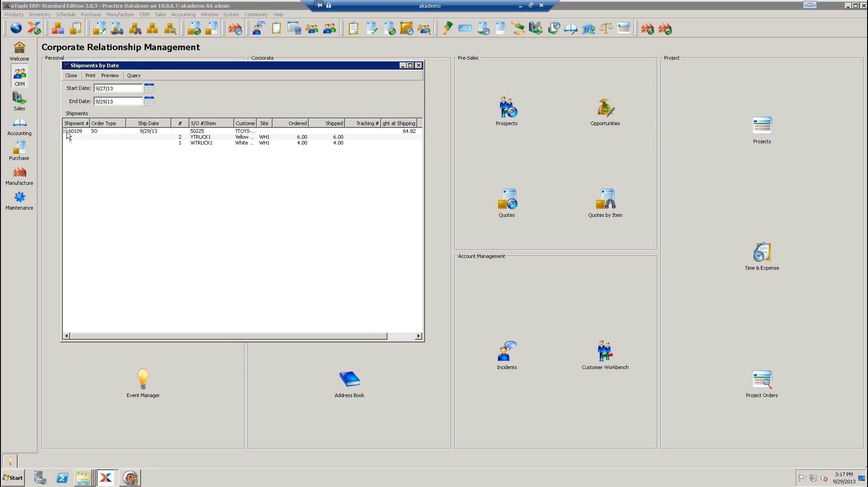
View the ShipIt shipment linked to the listed shipment and examine its boxes and the first box's tracking option.
{"action": "left_click", "coordinate": [165, 132]}
{"action": "right_click", "coordinate": [195, 132]}
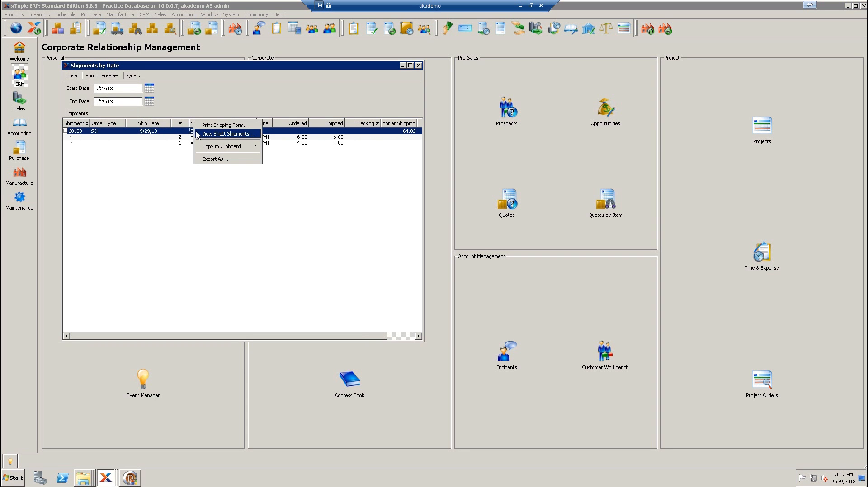
{"action": "left_click", "coordinate": [220, 135]}
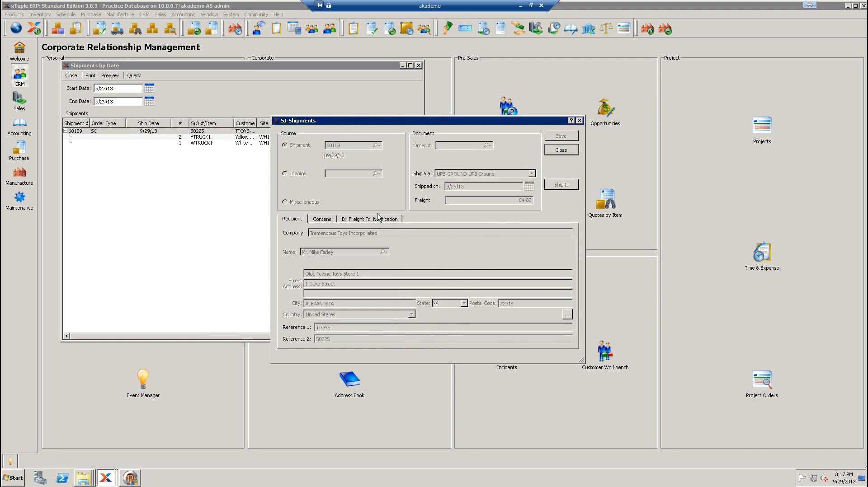
{"action": "left_click", "coordinate": [321, 220]}
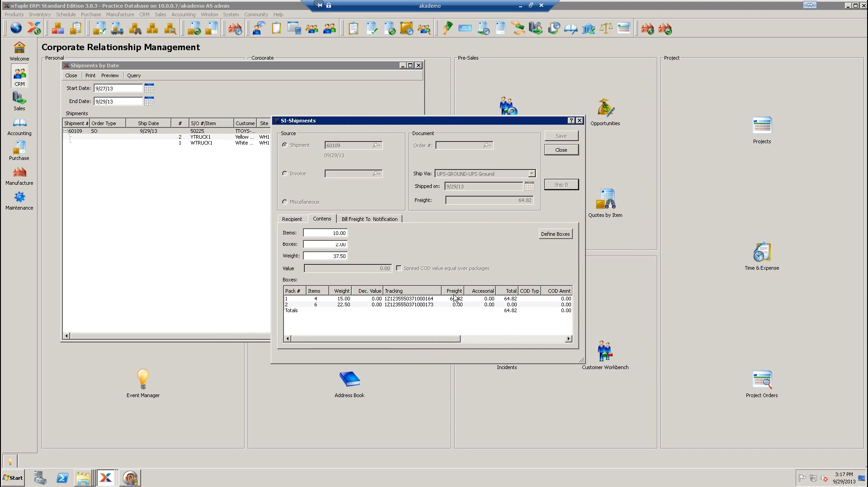
{"action": "right_click", "coordinate": [402, 299]}
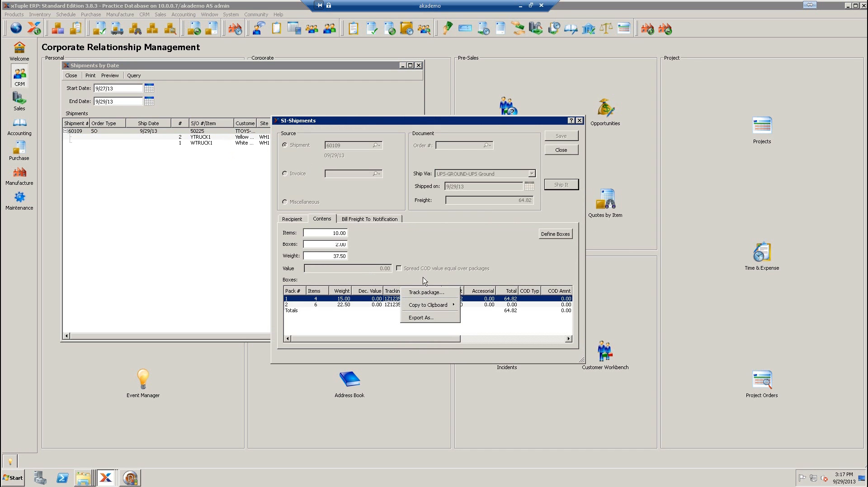
{"action": "left_click", "coordinate": [438, 293]}
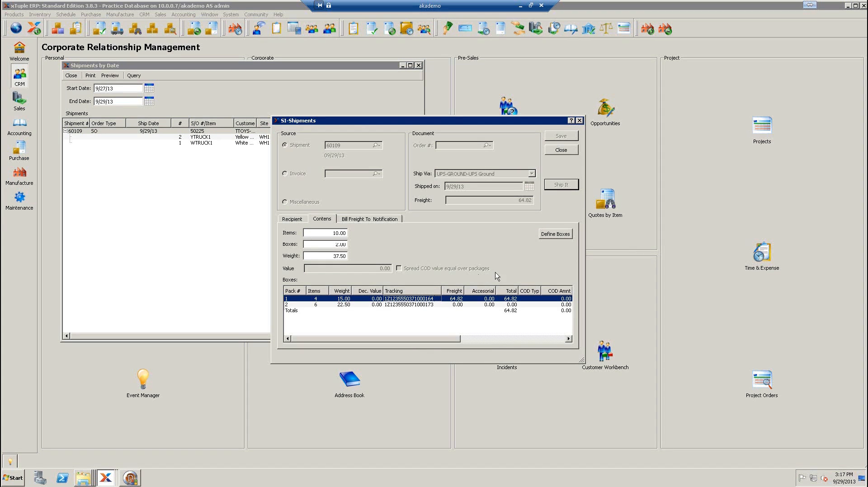
Review how the shipment's items are packed into boxes, and close the package details, the shipment and the shipments report.
{"action": "left_click", "coordinate": [555, 234]}
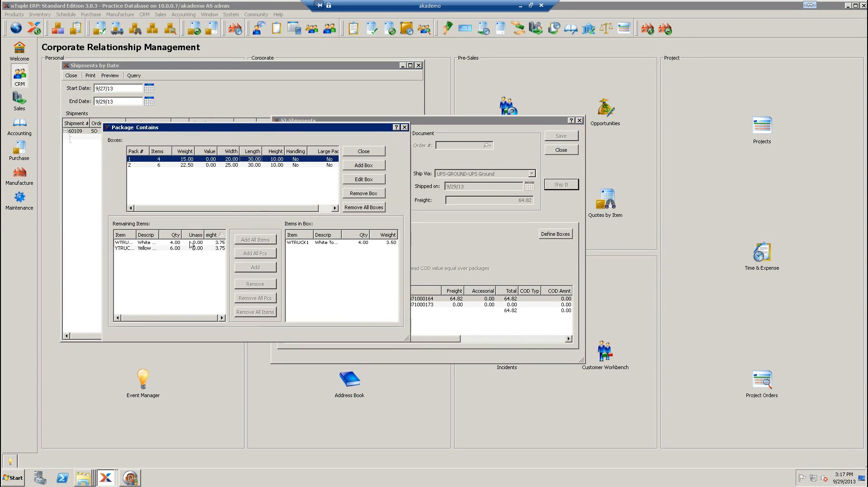
{"action": "left_click", "coordinate": [561, 153]}
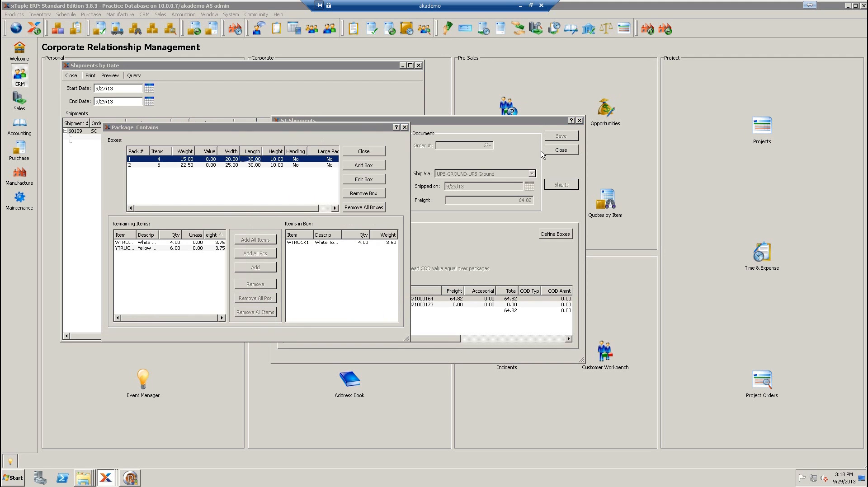
{"action": "left_click", "coordinate": [365, 152]}
{"action": "left_click", "coordinate": [561, 150]}
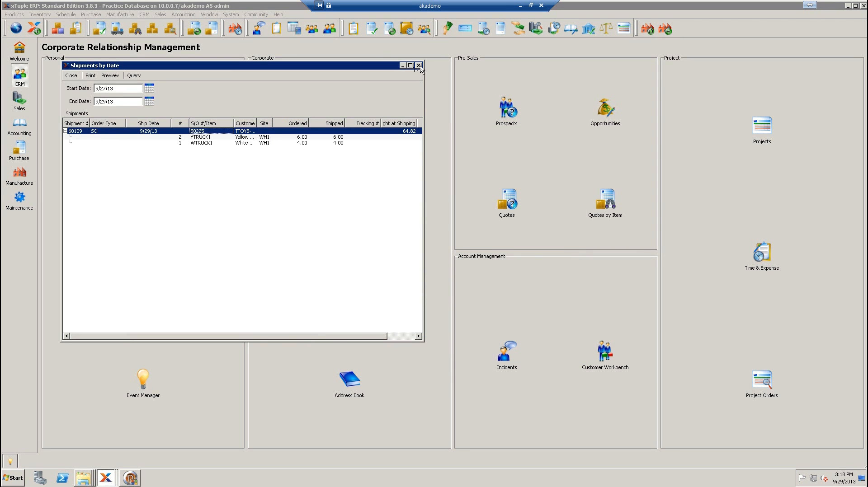
{"action": "left_click", "coordinate": [419, 66]}
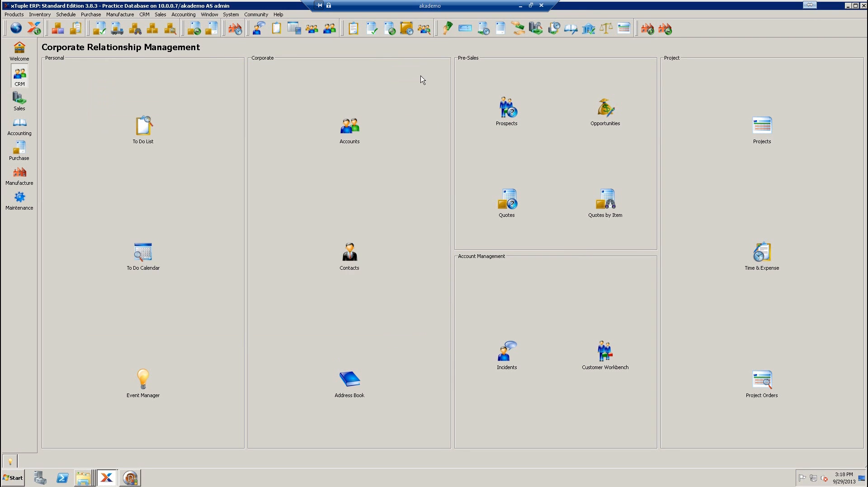
Open the Inventory module's setup, view the ShipIt Boxes list, and go to ShipIt Preferences.
{"action": "left_click", "coordinate": [231, 14]}
{"action": "left_click", "coordinate": [262, 122]}
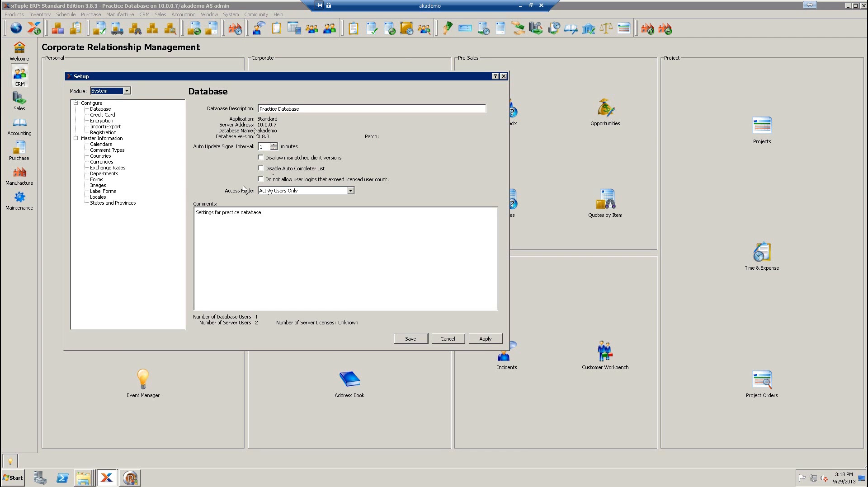
{"action": "left_click", "coordinate": [127, 91]}
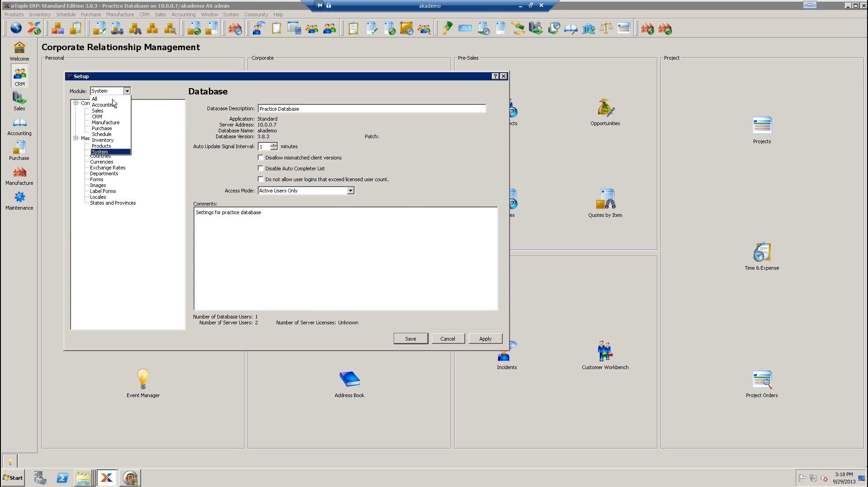
{"action": "left_click", "coordinate": [104, 142]}
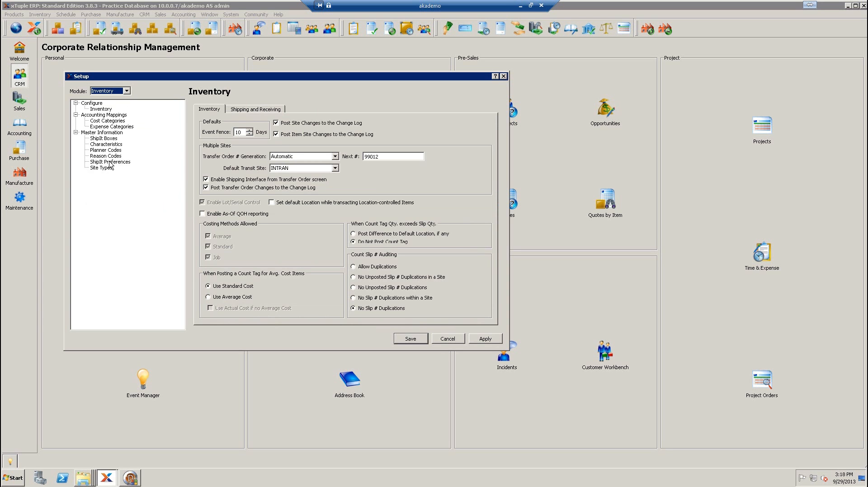
{"action": "left_click", "coordinate": [108, 138]}
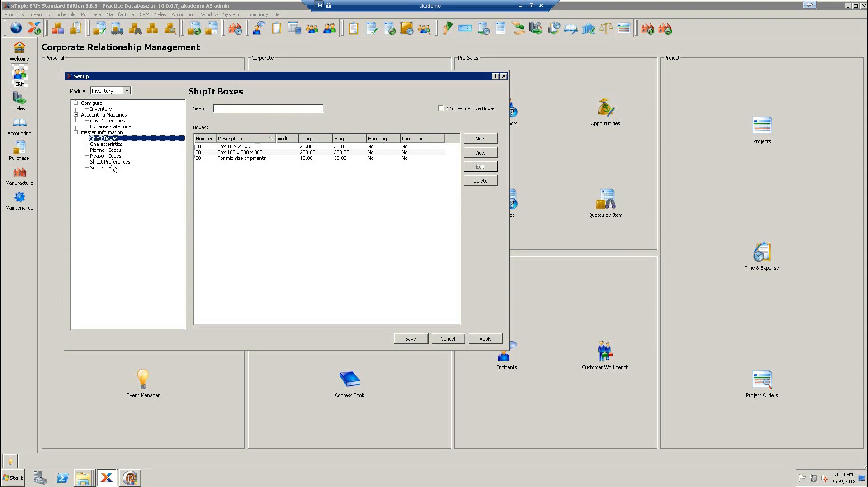
{"action": "left_click", "coordinate": [110, 162]}
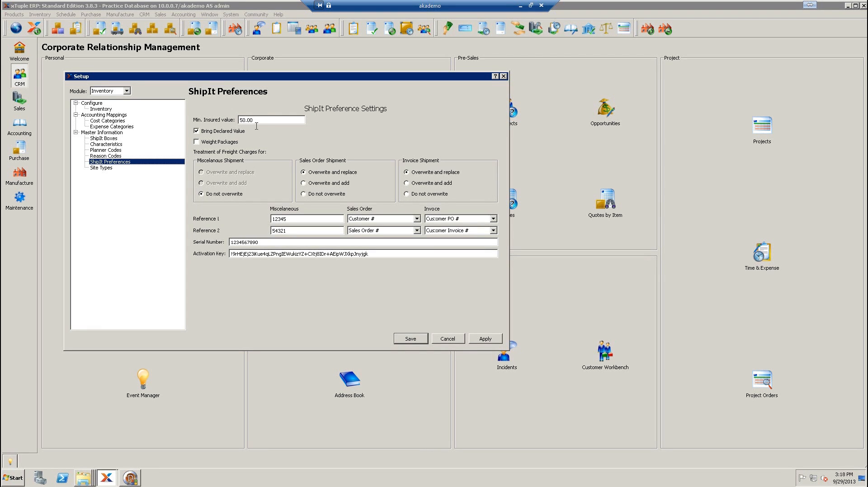
Set the minimum insured value to 100.00 in the ShipIt preferences, with Bring Declared Value enabled.
{"action": "left_click", "coordinate": [199, 132]}
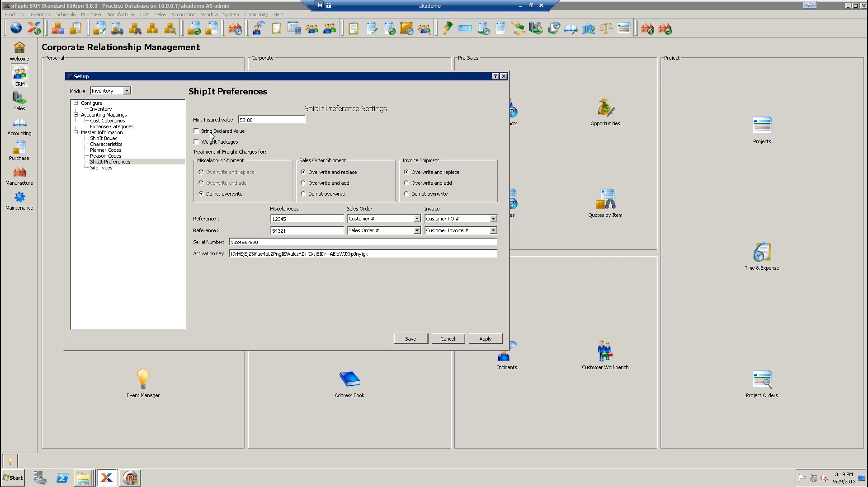
{"action": "left_click", "coordinate": [204, 132]}
{"action": "left_click_drag", "start_coordinate": [265, 119], "coordinate": [215, 120]}
{"action": "type", "text": "10"}
{"action": "key", "text": "Tab"}
Try the Overwrite and add and Do not overwrite freight treatments for sales order shipments, and return to Overwrite and replace.
{"action": "left_click", "coordinate": [219, 143]}
{"action": "left_click", "coordinate": [333, 184]}
{"action": "left_click", "coordinate": [325, 195]}
{"action": "left_click", "coordinate": [322, 174]}
Examine the Reference 1 and Reference 2 settings for miscellaneous, sales order and invoice shipments, including the available choices.
{"action": "left_click", "coordinate": [290, 220]}
{"action": "left_click_drag", "start_coordinate": [292, 220], "coordinate": [266, 220]}
{"action": "left_click", "coordinate": [290, 231]}
{"action": "left_click_drag", "start_coordinate": [292, 219], "coordinate": [269, 220]}
{"action": "left_click", "coordinate": [382, 219]}
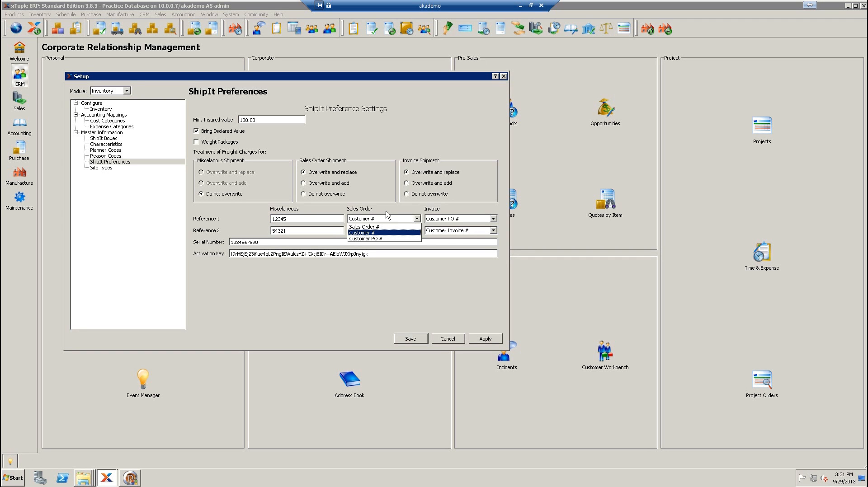
{"action": "left_click", "coordinate": [388, 217]}
{"action": "left_click", "coordinate": [375, 231]}
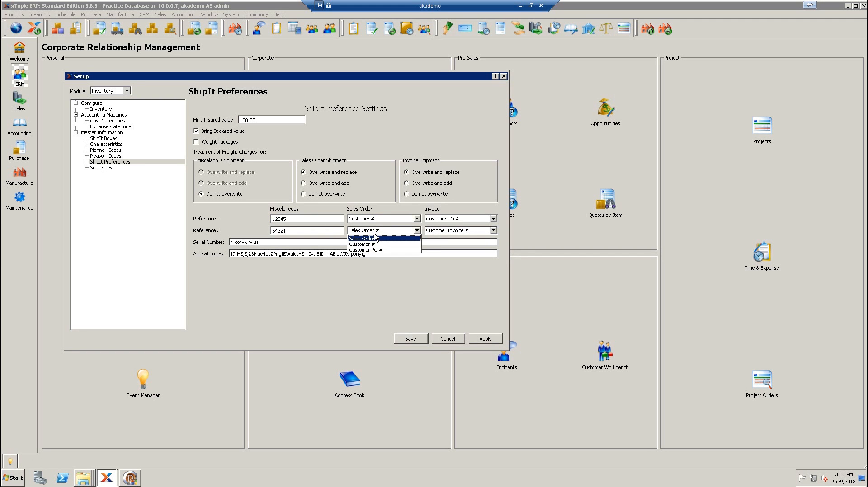
{"action": "left_click", "coordinate": [384, 212]}
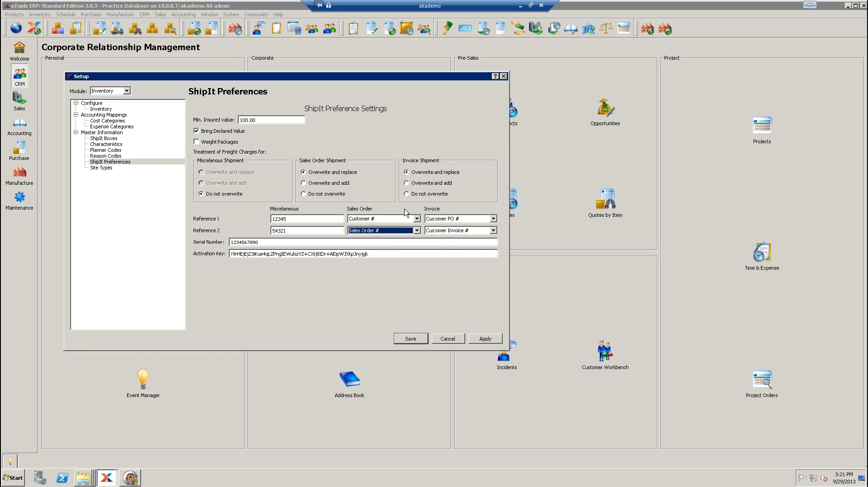
{"action": "left_click", "coordinate": [473, 220]}
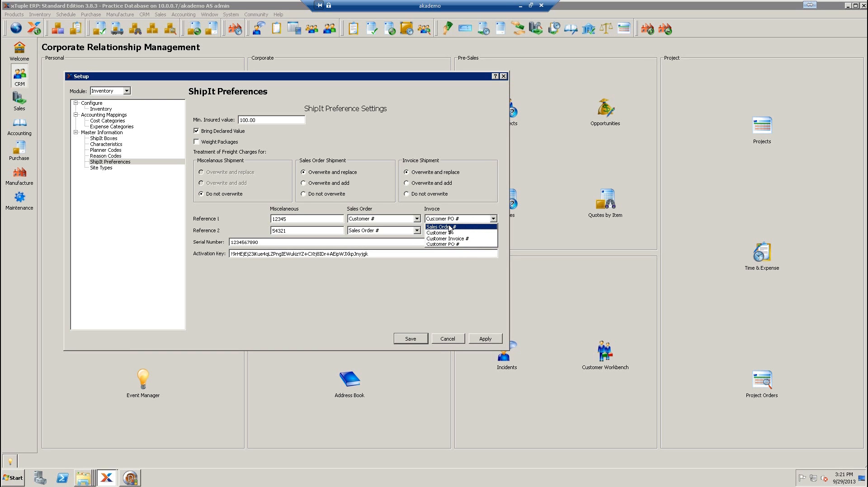
{"action": "left_click", "coordinate": [461, 208]}
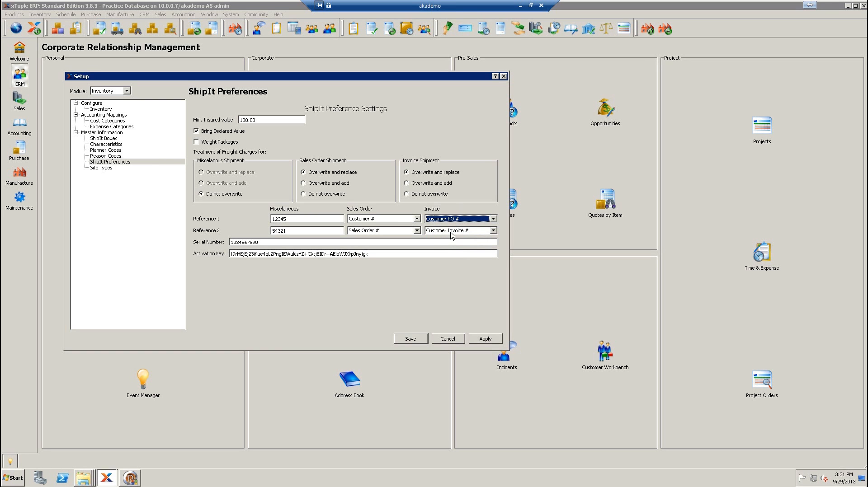
Examine the serial number and activation key fields in the ShipIt preferences.
{"action": "double_click", "coordinate": [264, 242]}
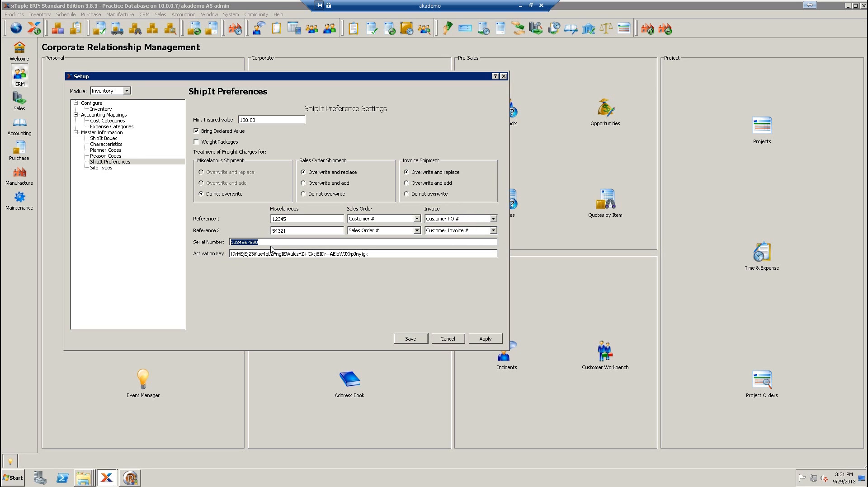
{"action": "left_click", "coordinate": [383, 253]}
{"action": "left_click", "coordinate": [257, 122]}
{"action": "left_click_drag", "start_coordinate": [394, 253], "coordinate": [228, 255]}
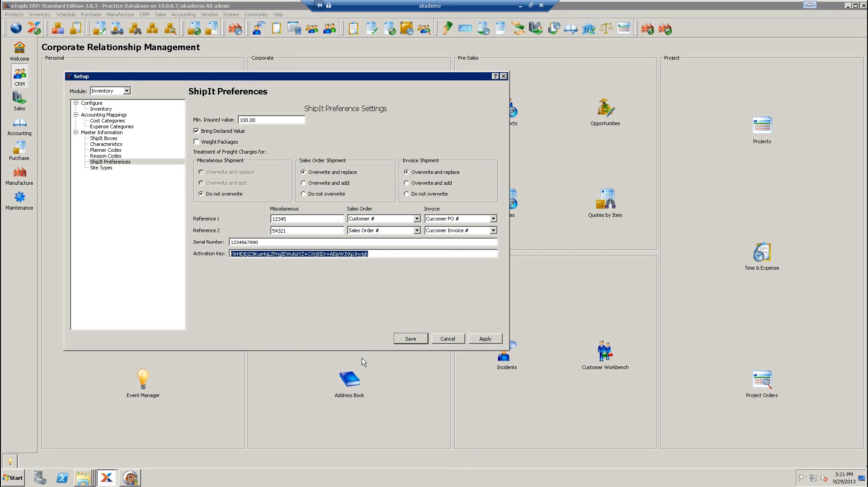
Inspect the definition of the Box 10 x 20 x 30 entry in ShipIt Boxes and close it without saving.
{"action": "left_click", "coordinate": [103, 139]}
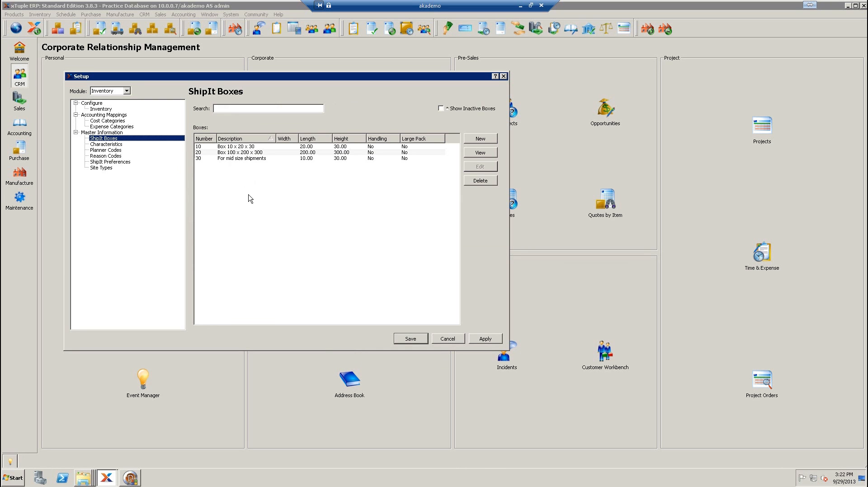
{"action": "left_click", "coordinate": [239, 147]}
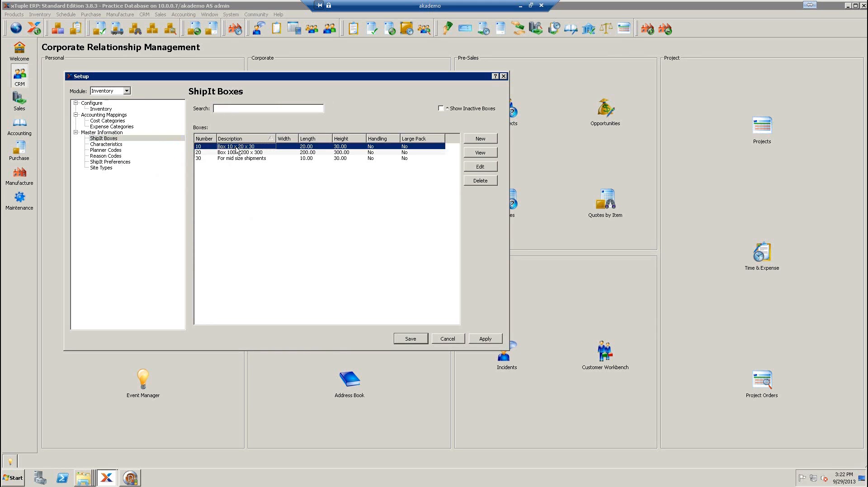
{"action": "left_click", "coordinate": [482, 167]}
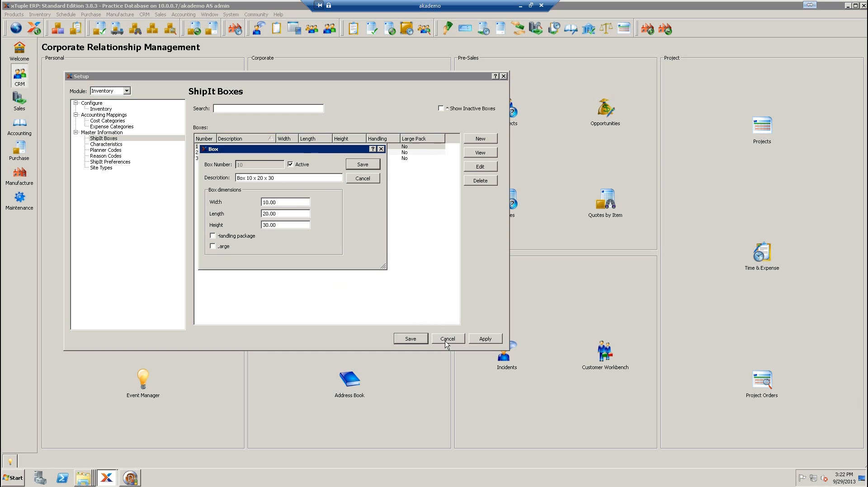
{"action": "left_click", "coordinate": [358, 181]}
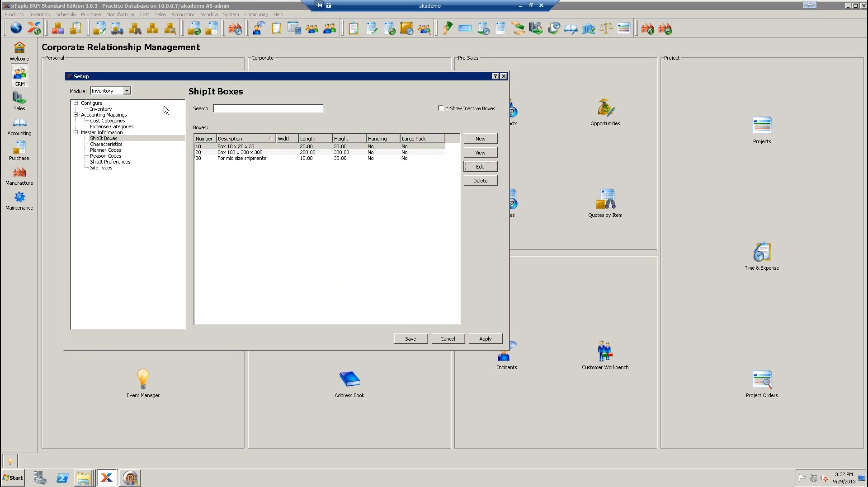
Open the FEDEX - Ground ship via for editing from the Sales module's Ship Vias setup.
{"action": "left_click", "coordinate": [127, 92]}
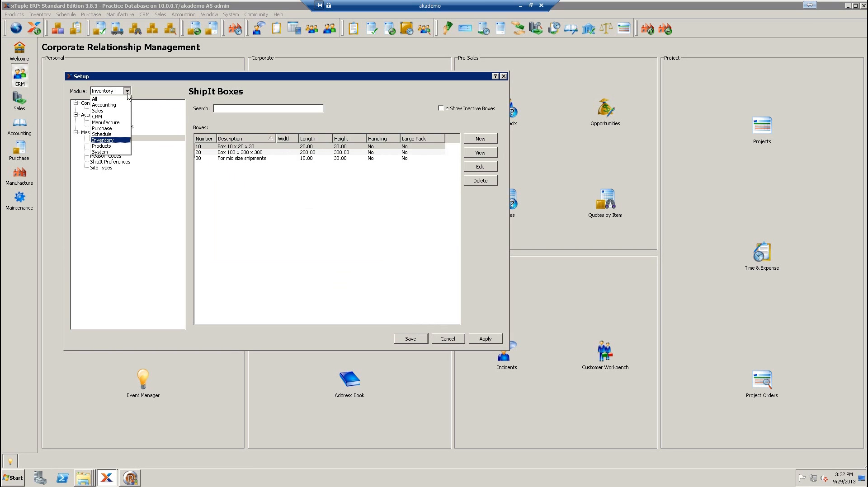
{"action": "left_click", "coordinate": [111, 111]}
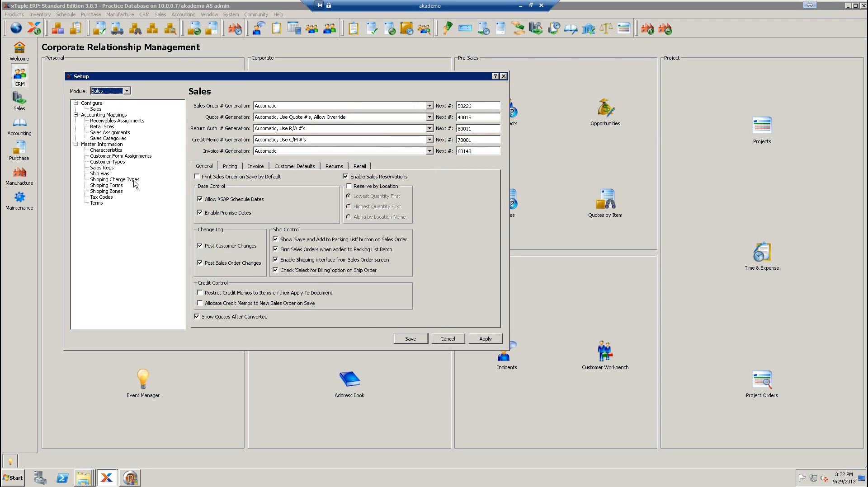
{"action": "left_click", "coordinate": [107, 175]}
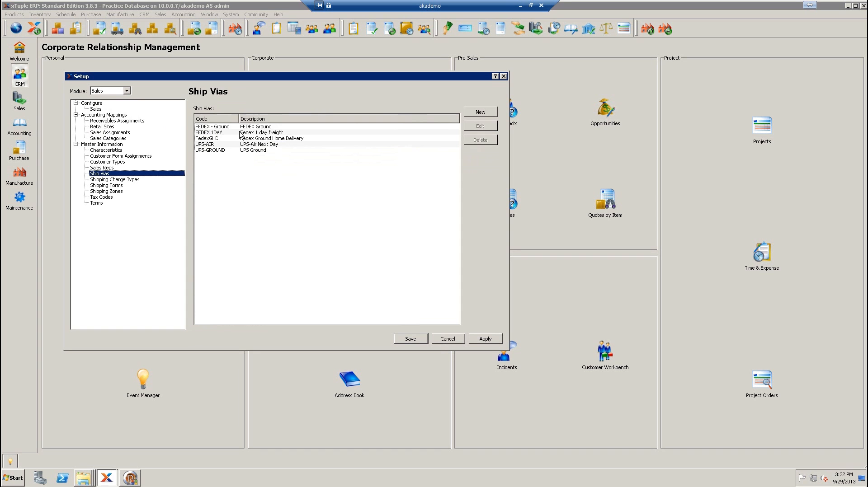
{"action": "left_click", "coordinate": [254, 128]}
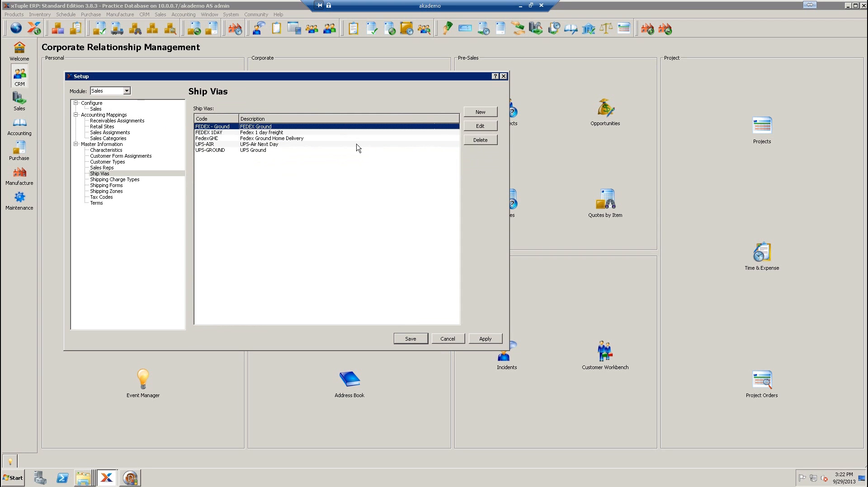
{"action": "left_click", "coordinate": [488, 127]}
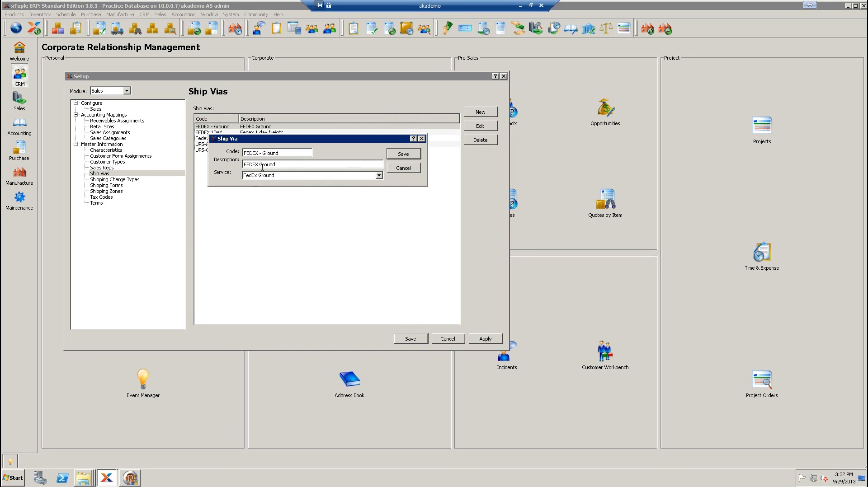
Browse the UPS and FedEx services available for the ship via, keep FedEx Ground, and save it.
{"action": "left_click", "coordinate": [379, 176]}
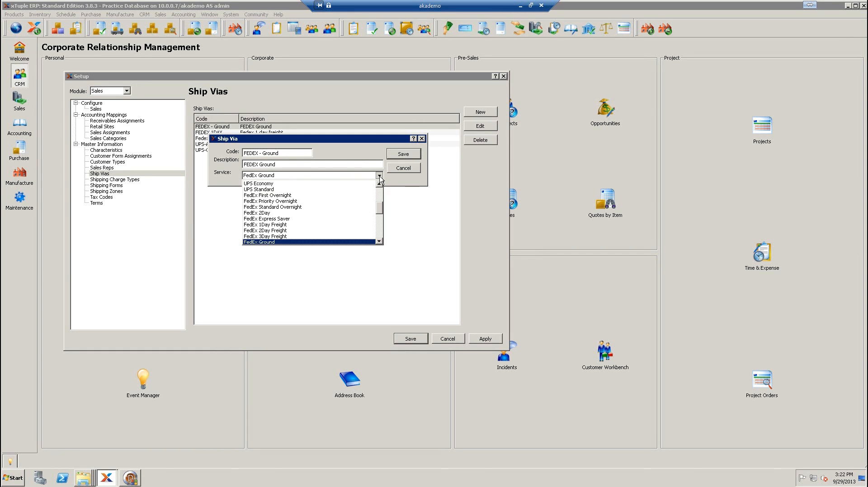
{"action": "left_click_drag", "start_coordinate": [379, 209], "coordinate": [380, 186]}
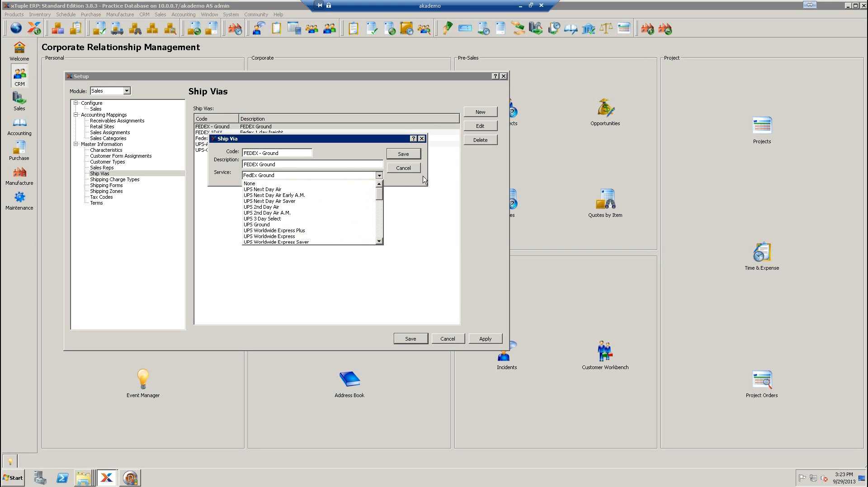
{"action": "left_click", "coordinate": [408, 185]}
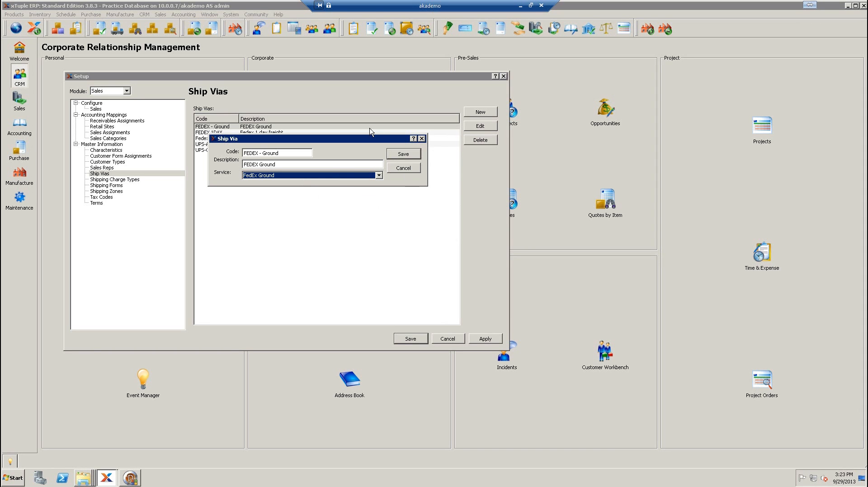
{"action": "left_click", "coordinate": [407, 154]}
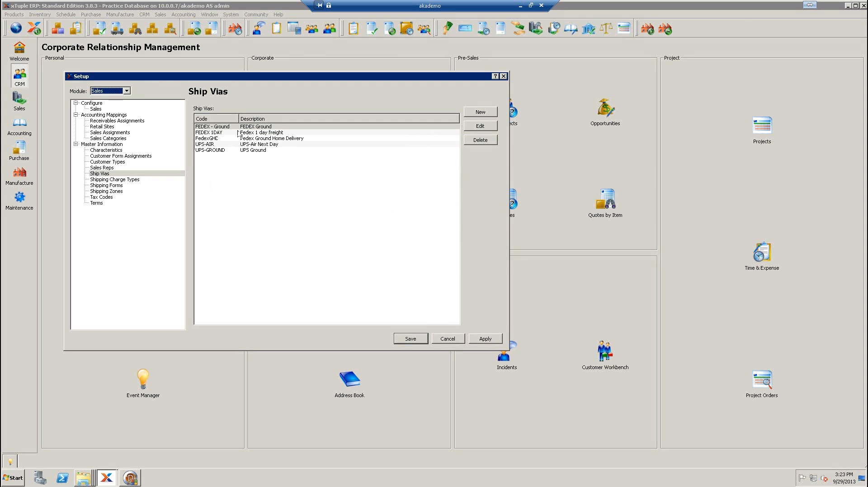
Apply and save the sales setup, and open item BTRUCK1 (Blue Tough Truck Collectors) from the items list.
{"action": "left_click", "coordinate": [471, 342]}
{"action": "left_click", "coordinate": [420, 341]}
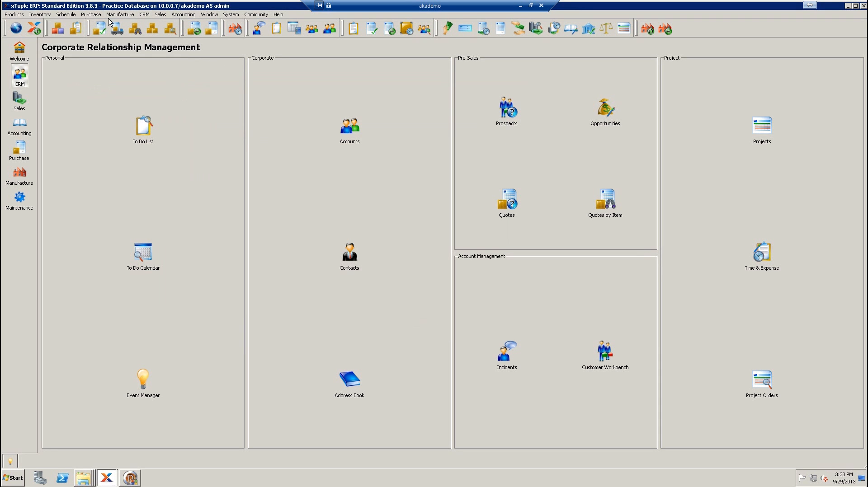
{"action": "left_click", "coordinate": [40, 14]}
{"action": "mouse_move", "coordinate": [14, 15]}
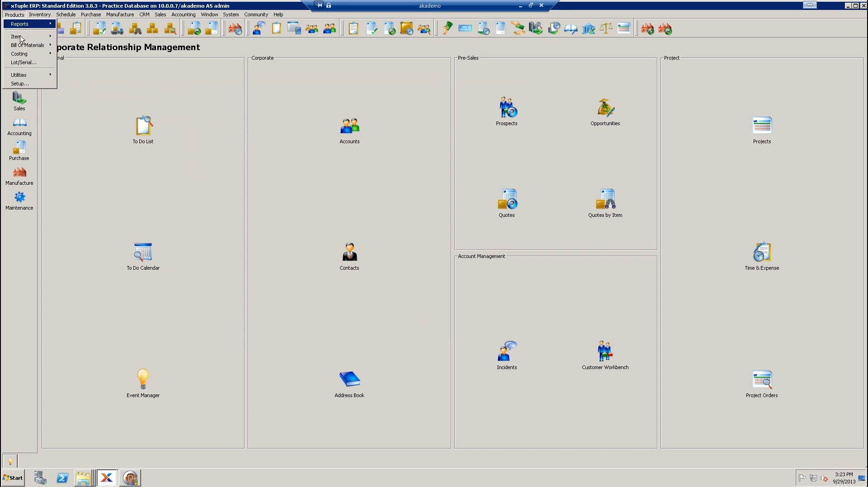
{"action": "mouse_move", "coordinate": [20, 36]}
{"action": "left_click", "coordinate": [73, 48]}
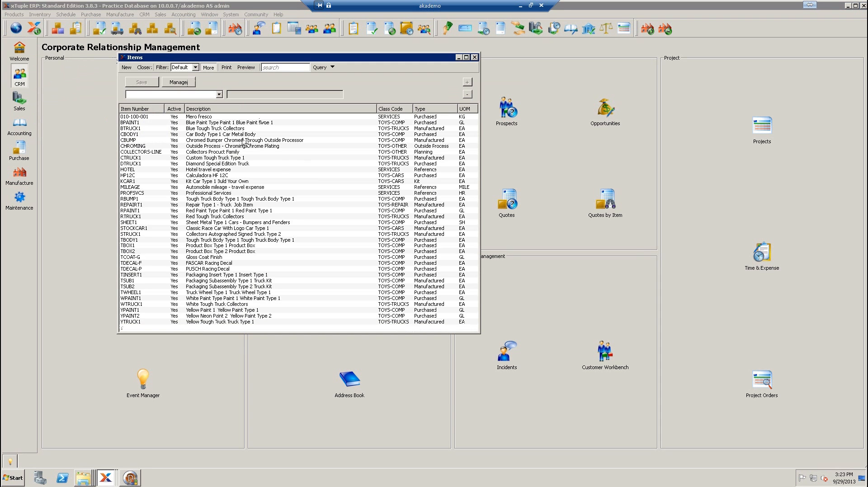
{"action": "left_click", "coordinate": [224, 143]}
{"action": "double_click", "coordinate": [228, 130]}
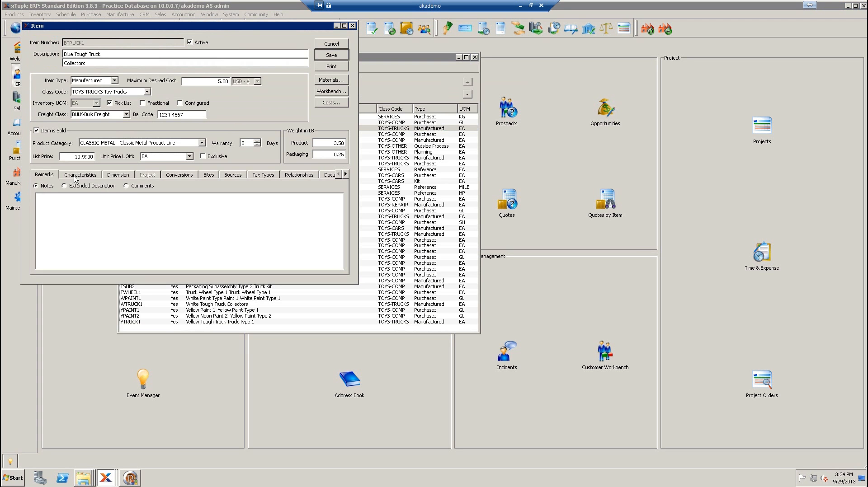
Review the item's dimension fields, Handling package and Large options, and product and packaging weights, and close the item and the items list without saving.
{"action": "left_click", "coordinate": [121, 177]}
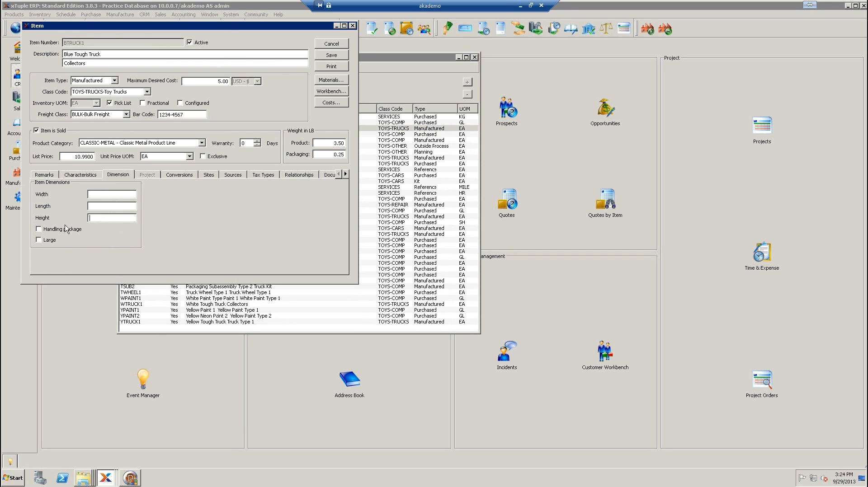
{"action": "left_click", "coordinate": [46, 240]}
{"action": "left_click", "coordinate": [45, 229]}
{"action": "left_click", "coordinate": [46, 240]}
{"action": "left_click_drag", "start_coordinate": [334, 143], "coordinate": [347, 142]}
{"action": "left_click", "coordinate": [326, 154]}
{"action": "left_click", "coordinate": [333, 45]}
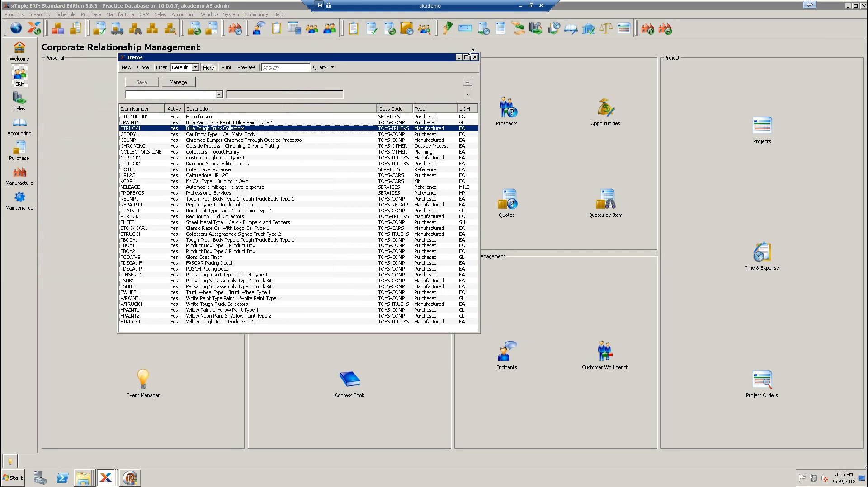
{"action": "left_click", "coordinate": [474, 58]}
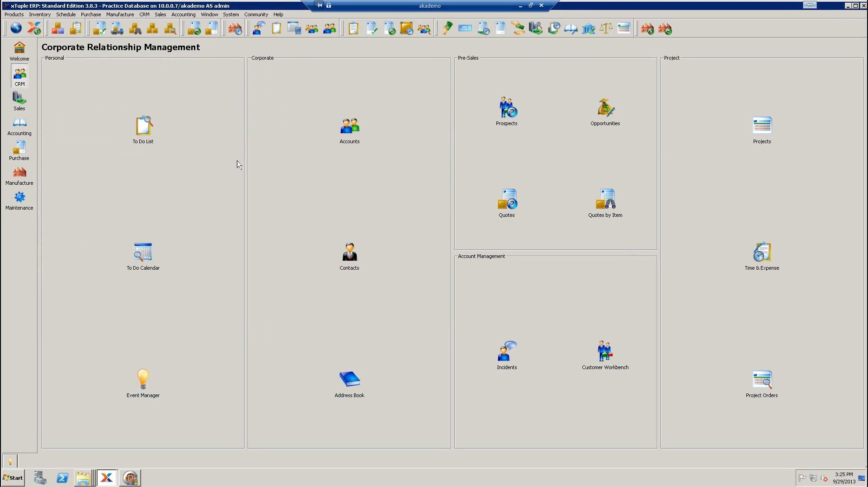
Look through the Tremendous Toys Incorporated CRM account's contacts, notes, comments, characteristics and activities, and close the account and the accounts list.
{"action": "left_click", "coordinate": [349, 129]}
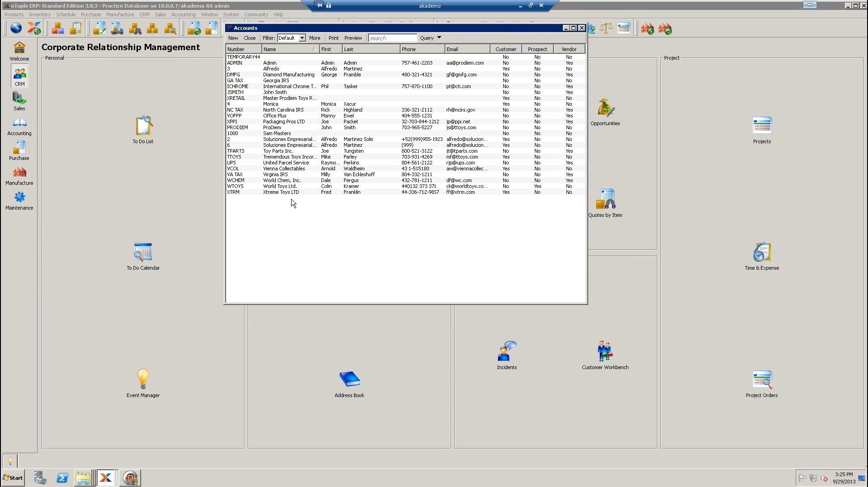
{"action": "left_click", "coordinate": [270, 158]}
{"action": "double_click", "coordinate": [270, 157]}
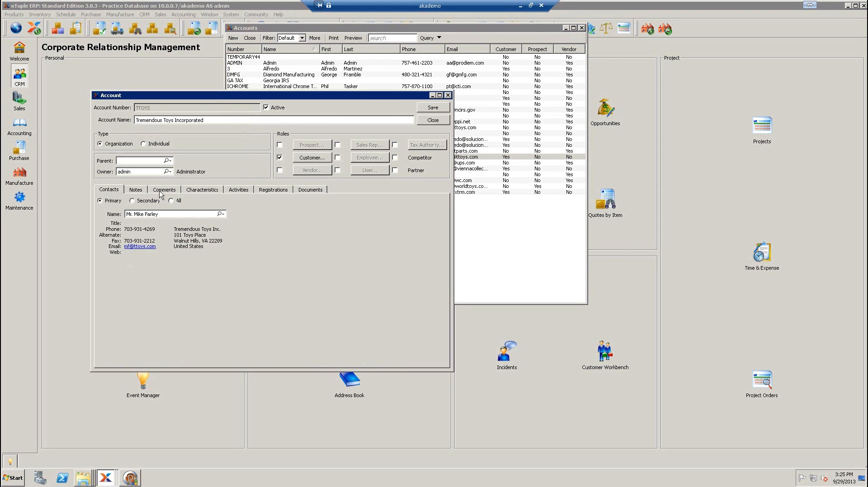
{"action": "left_click", "coordinate": [143, 193]}
{"action": "left_click", "coordinate": [164, 193]}
{"action": "left_click", "coordinate": [204, 193]}
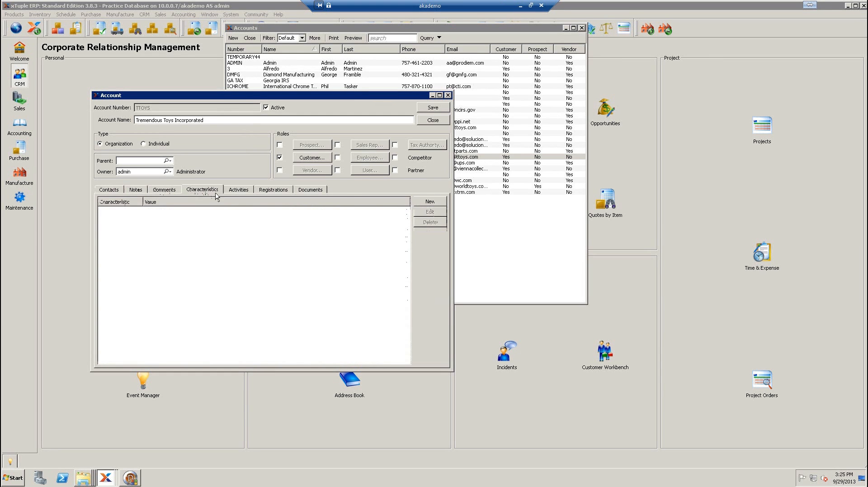
{"action": "left_click", "coordinate": [242, 190]}
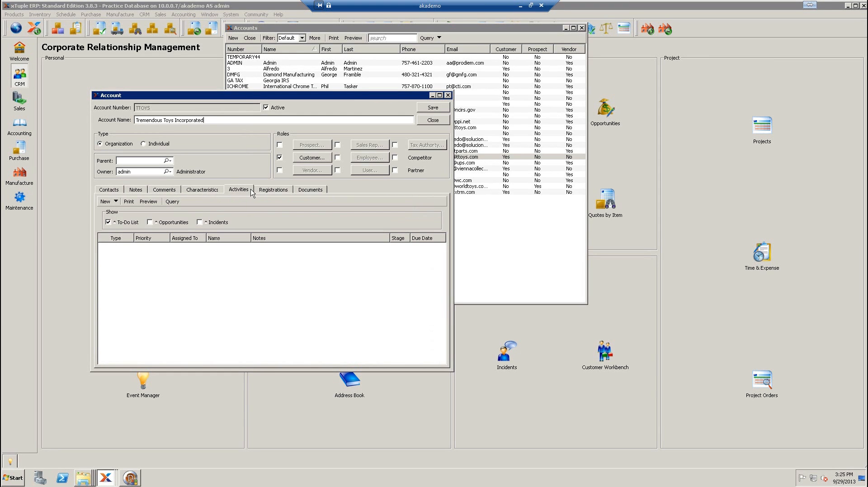
{"action": "left_click", "coordinate": [138, 193]}
{"action": "left_click", "coordinate": [124, 193]}
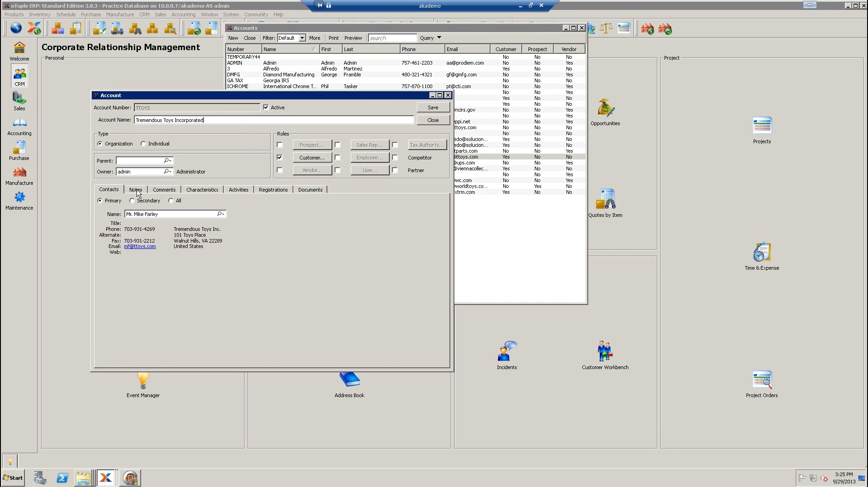
{"action": "left_click", "coordinate": [447, 95]}
{"action": "left_click", "coordinate": [582, 28]}
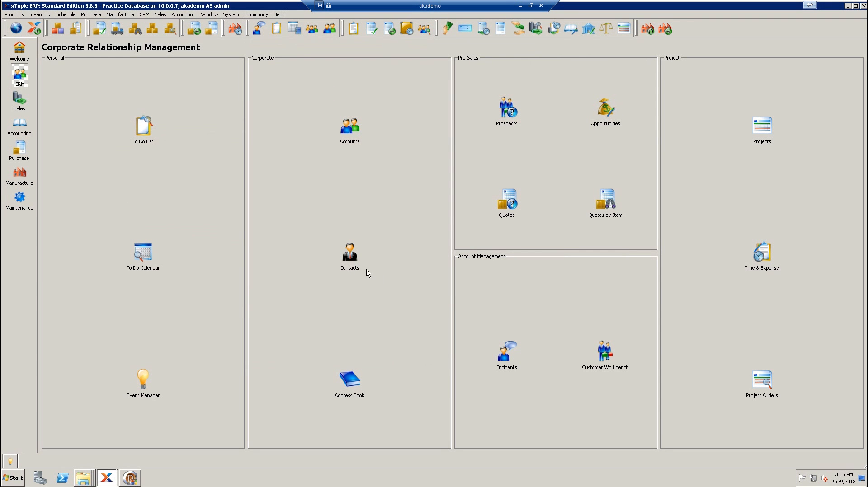
Open the Tremendous Toys Incorporated customer record and review its FedEx and UPS freight billing options and account fields.
{"action": "left_click", "coordinate": [608, 360]}
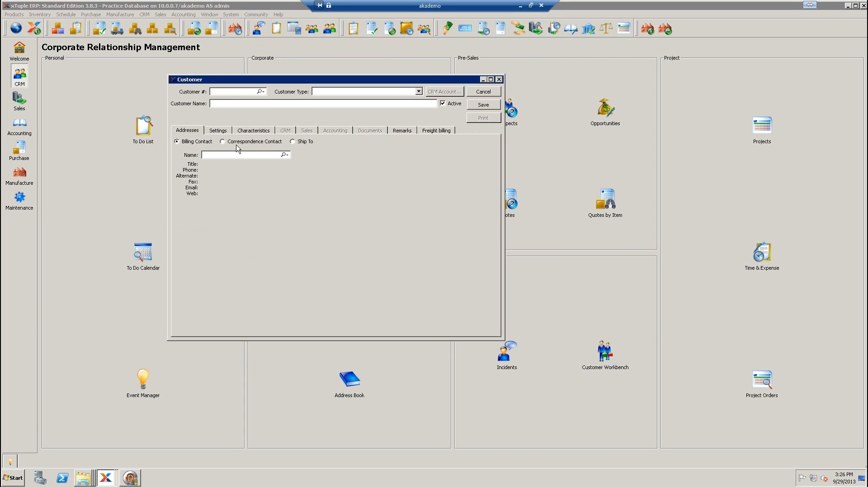
{"action": "type", "text": "TTOYS"}
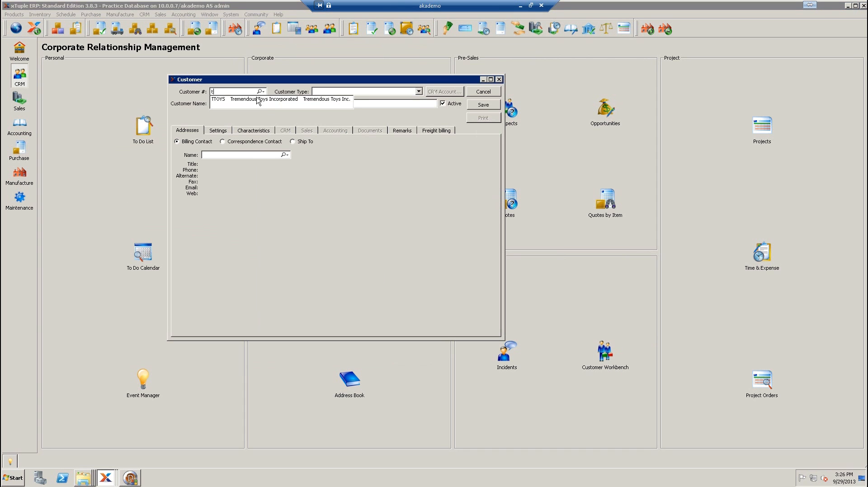
{"action": "key", "text": "Tab"}
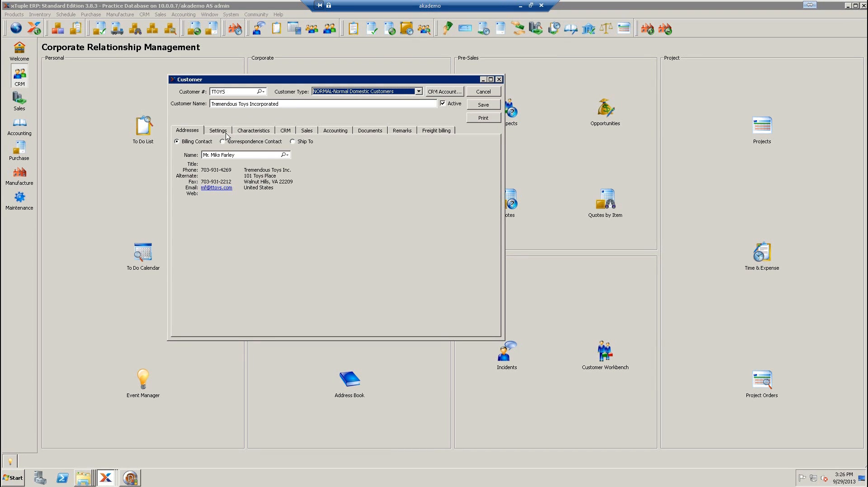
{"action": "left_click", "coordinate": [435, 131]}
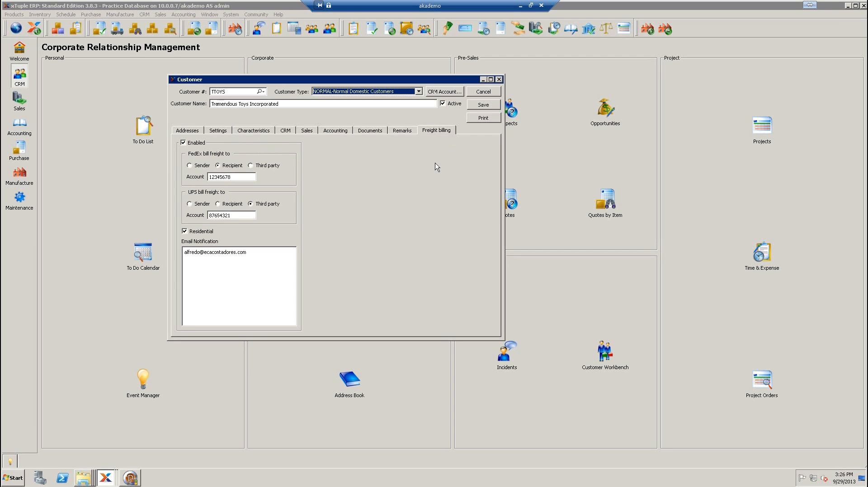
{"action": "left_click", "coordinate": [202, 165]}
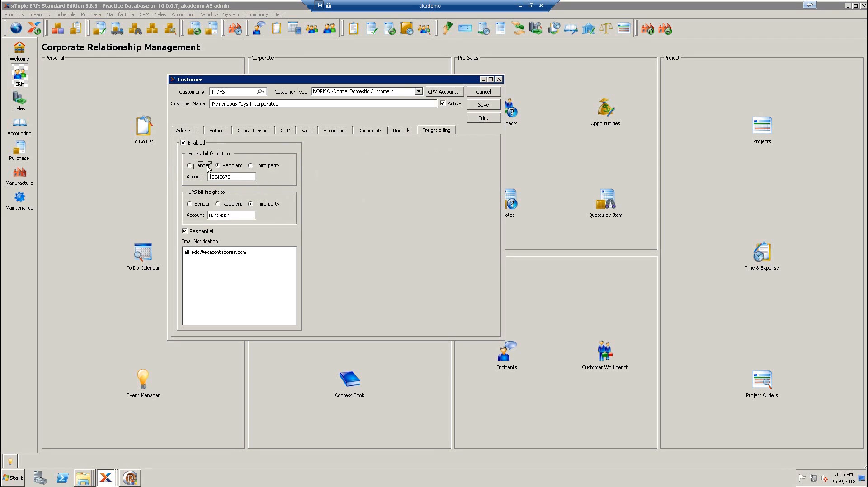
{"action": "left_click", "coordinate": [254, 166]}
{"action": "left_click", "coordinate": [237, 179]}
Review the freight billing of the customer's STORE1 ship-to address, save the ship-to, and cancel out of the customer record.
{"action": "left_click", "coordinate": [221, 132]}
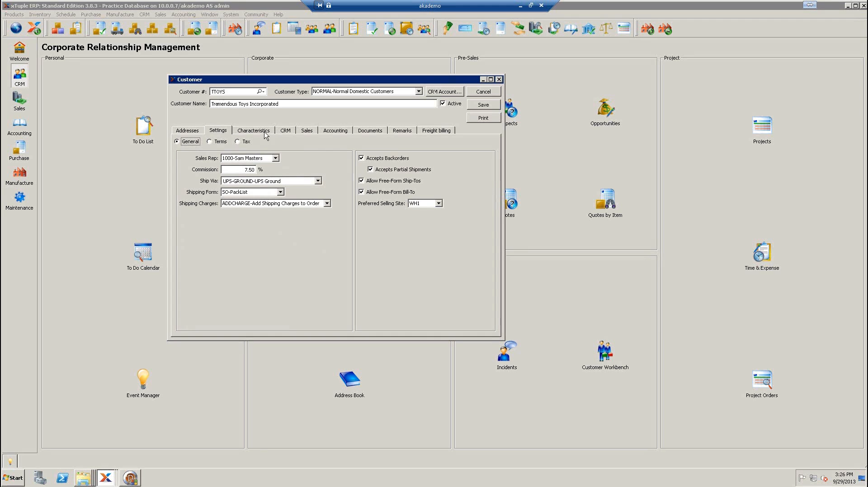
{"action": "left_click", "coordinate": [189, 131]}
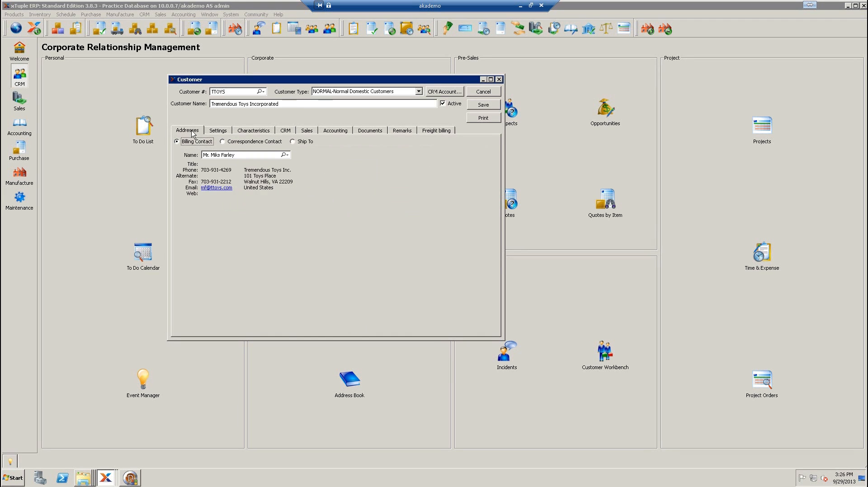
{"action": "left_click", "coordinate": [302, 141]}
{"action": "left_click", "coordinate": [305, 164]}
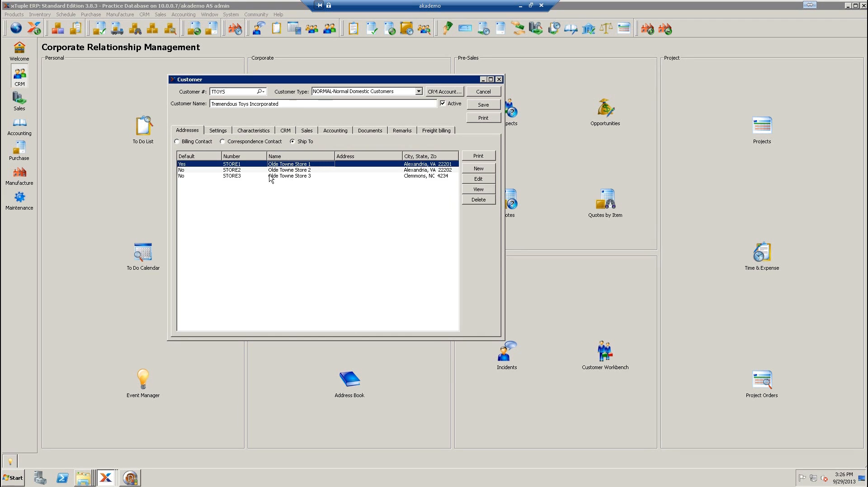
{"action": "left_click", "coordinate": [479, 180]}
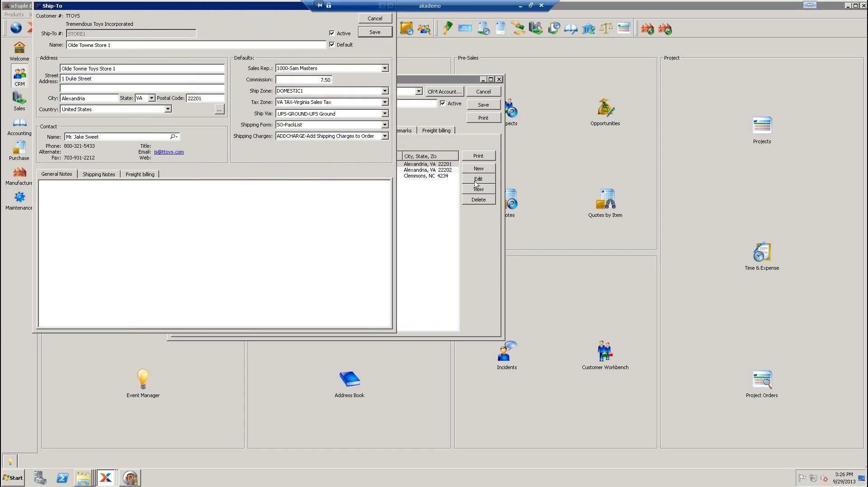
{"action": "left_click", "coordinate": [146, 175]}
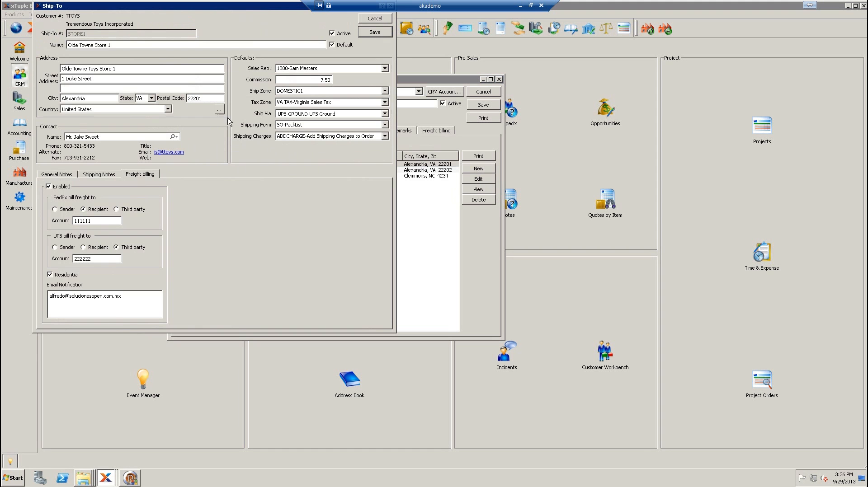
{"action": "left_click_drag", "start_coordinate": [263, 7], "coordinate": [281, 58]}
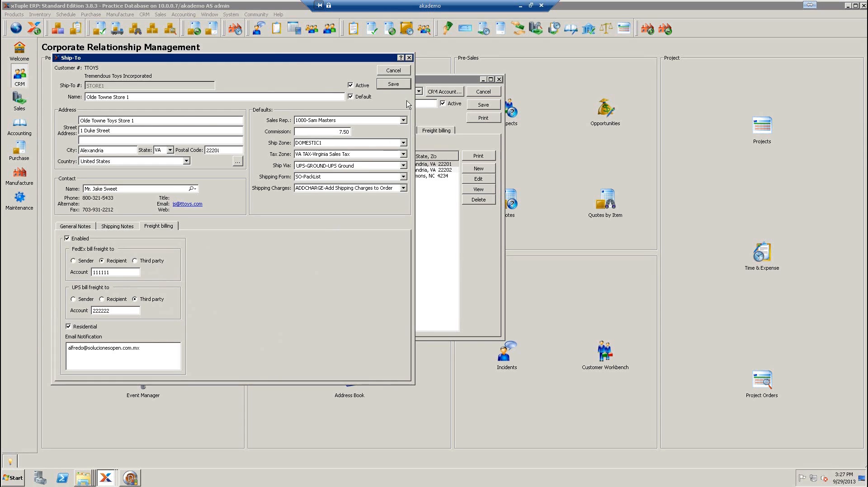
{"action": "left_click", "coordinate": [400, 84]}
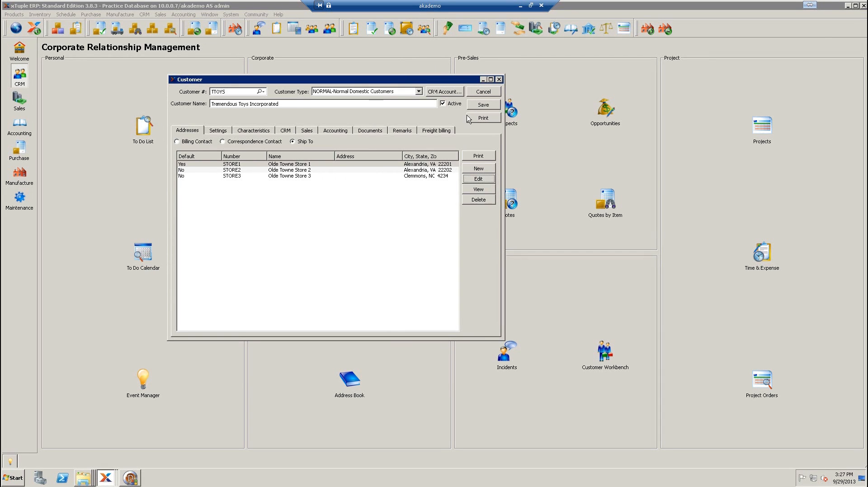
{"action": "left_click", "coordinate": [493, 93]}
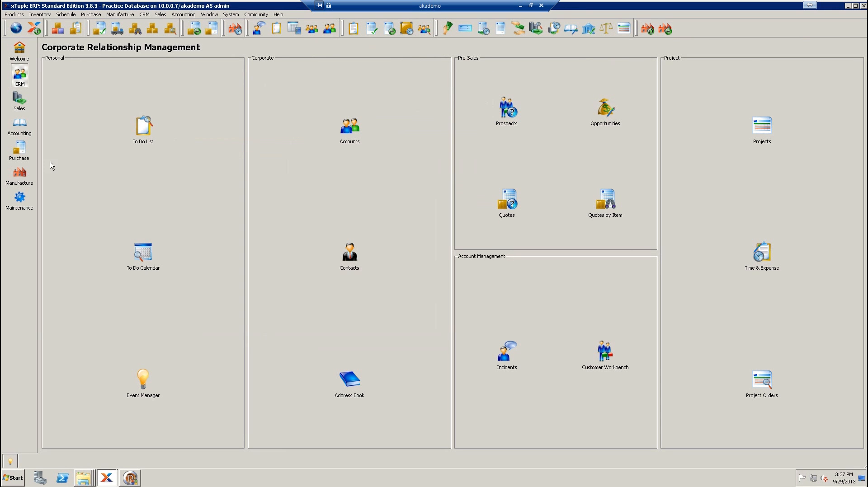
Switch to the xTshipIt Workbench and query the shipments with the Show Closed filter enabled.
{"action": "left_click", "coordinate": [109, 480]}
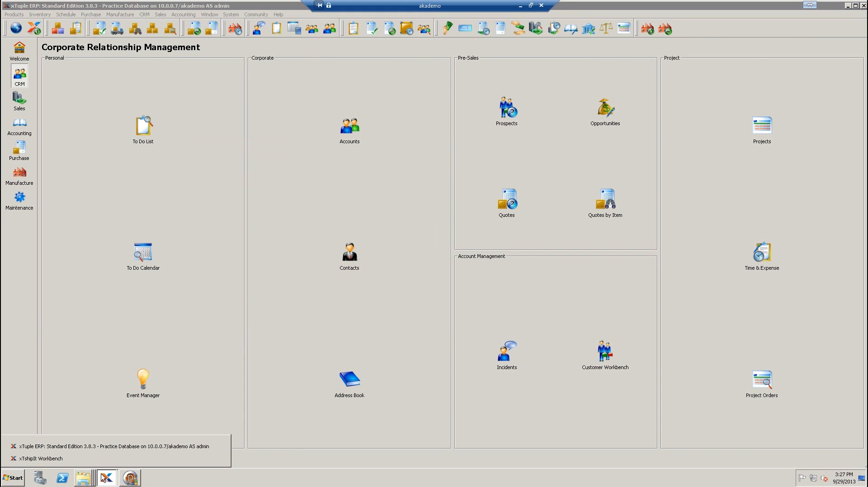
{"action": "left_click", "coordinate": [217, 459]}
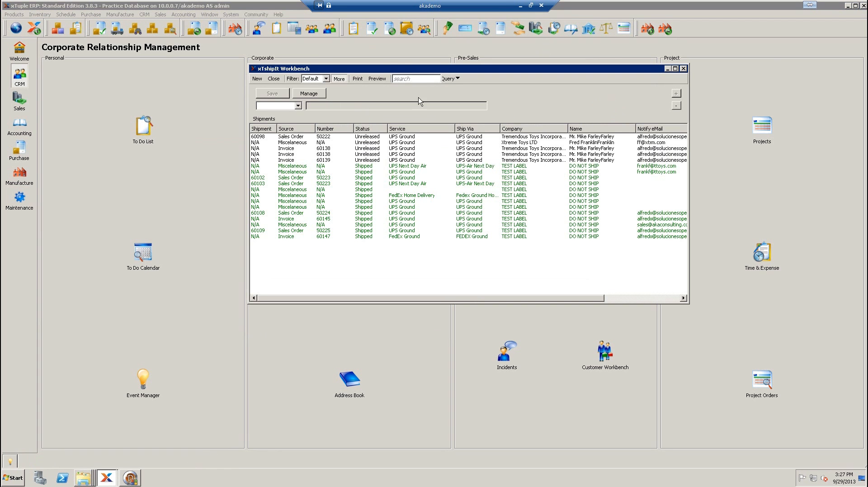
{"action": "left_click", "coordinate": [412, 79]}
{"action": "left_click", "coordinate": [298, 107]}
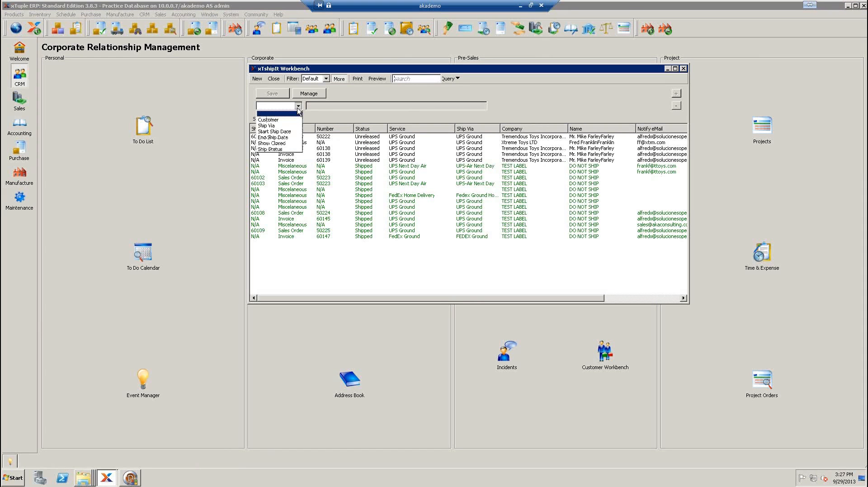
{"action": "left_click", "coordinate": [284, 143]}
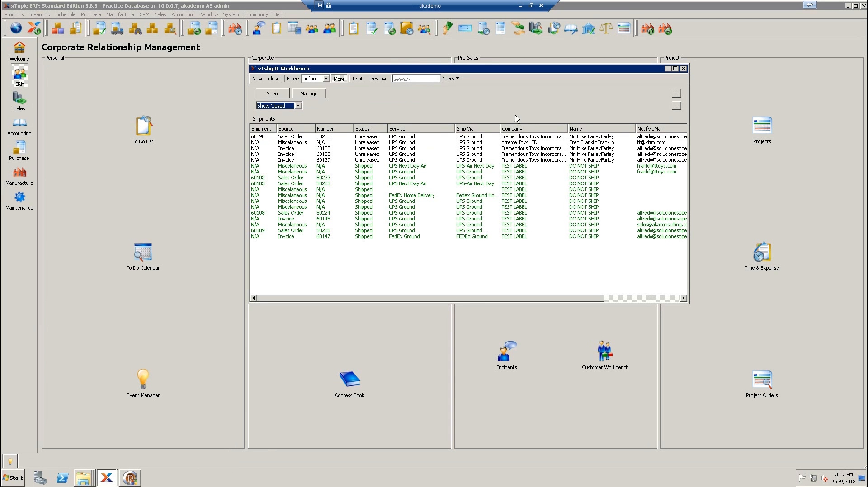
{"action": "left_click", "coordinate": [448, 79]}
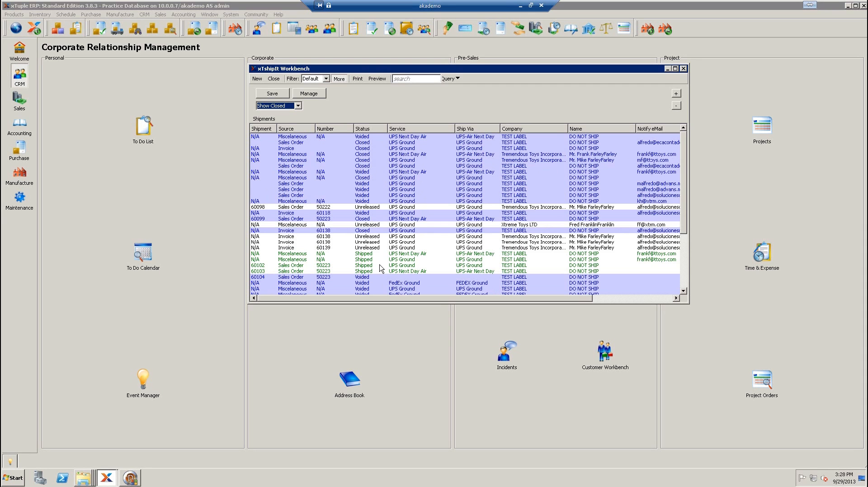
Remove the Show Closed filter, refresh the list, and open the UPS shipment history from the FedEx Ground invoice shipment.
{"action": "left_click", "coordinate": [676, 105]}
{"action": "left_click", "coordinate": [449, 78]}
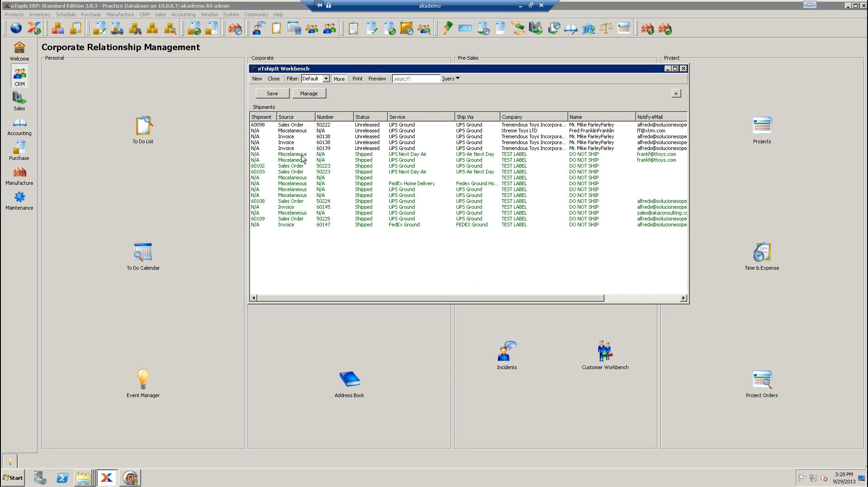
{"action": "right_click", "coordinate": [469, 226]}
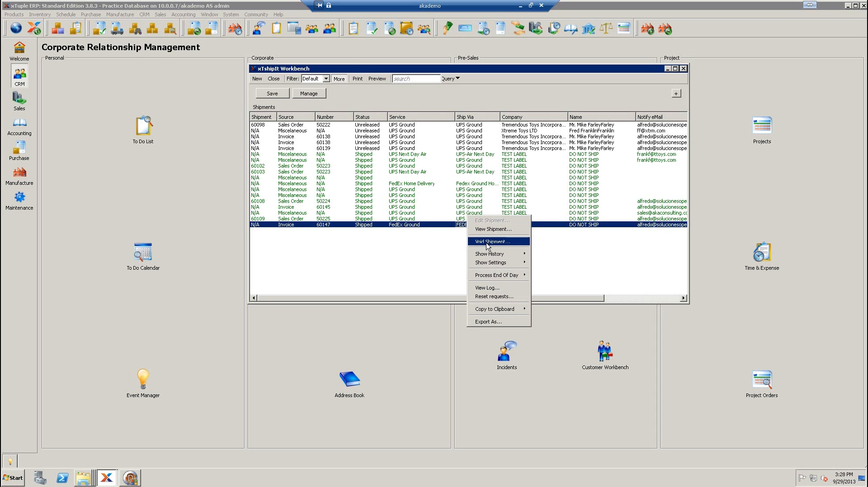
{"action": "mouse_move", "coordinate": [489, 257]}
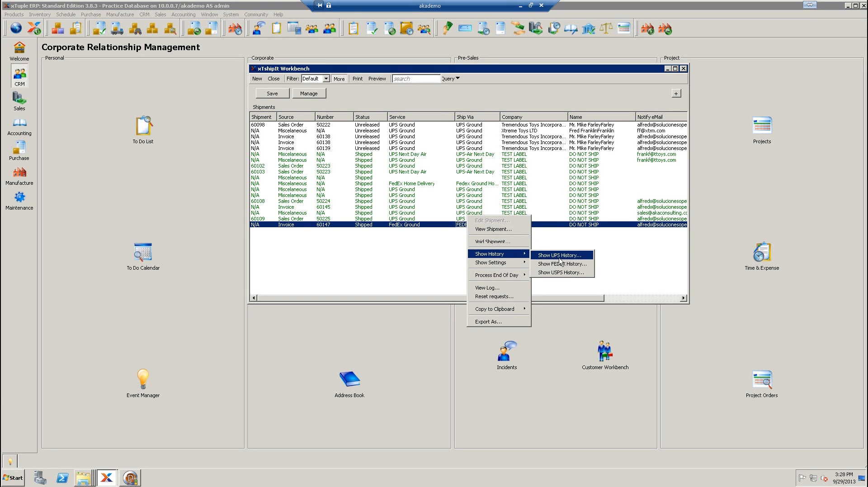
{"action": "left_click", "coordinate": [561, 259]}
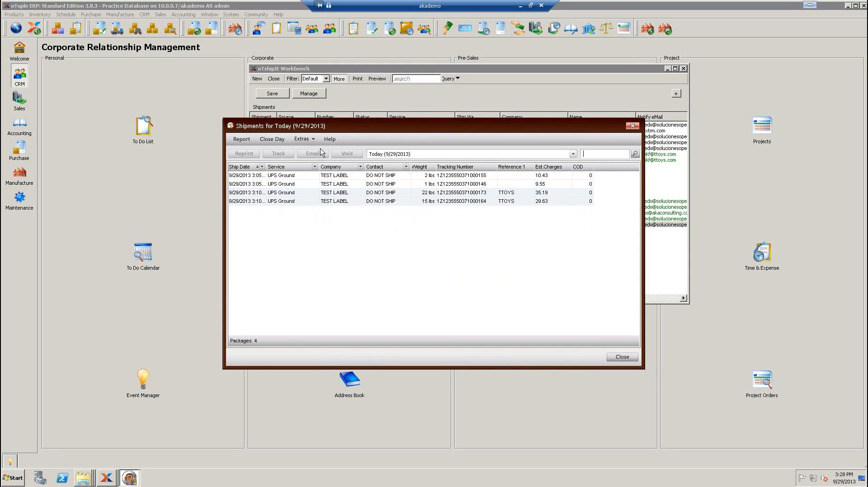
View the Shipment Detail Report for today's UPS shipments, then close the report and the UPS shipment history.
{"action": "left_click", "coordinate": [241, 139]}
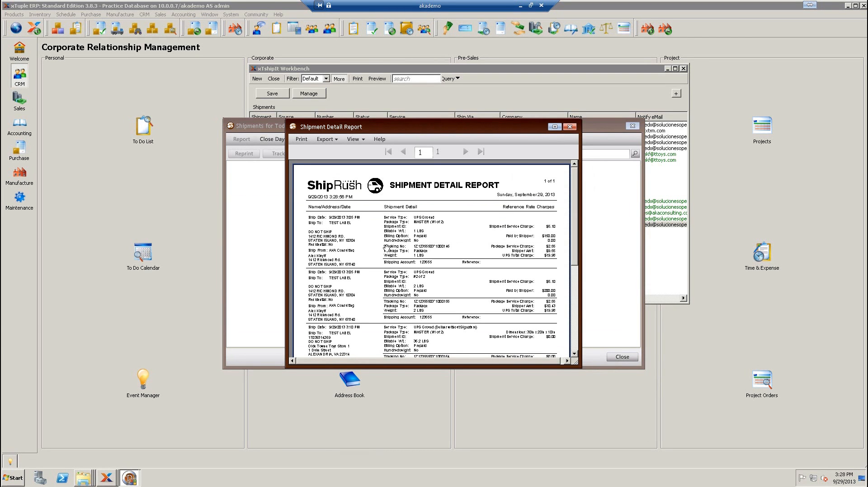
{"action": "left_click", "coordinate": [571, 128]}
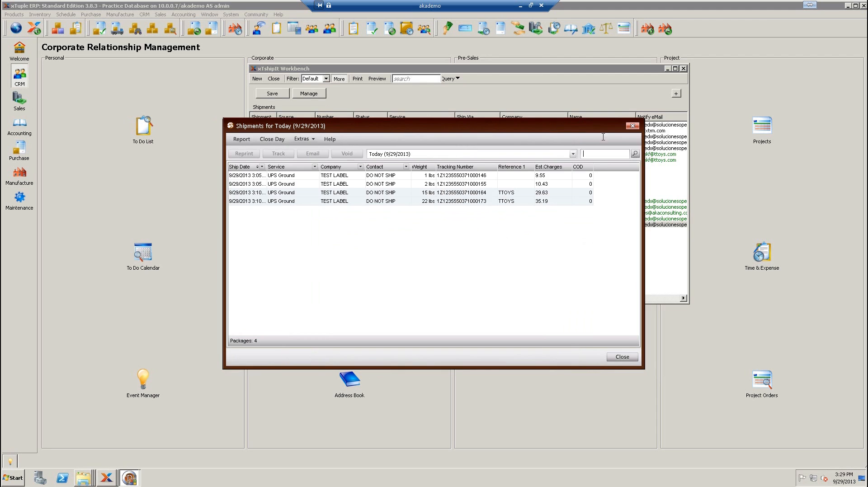
{"action": "left_click", "coordinate": [623, 357]}
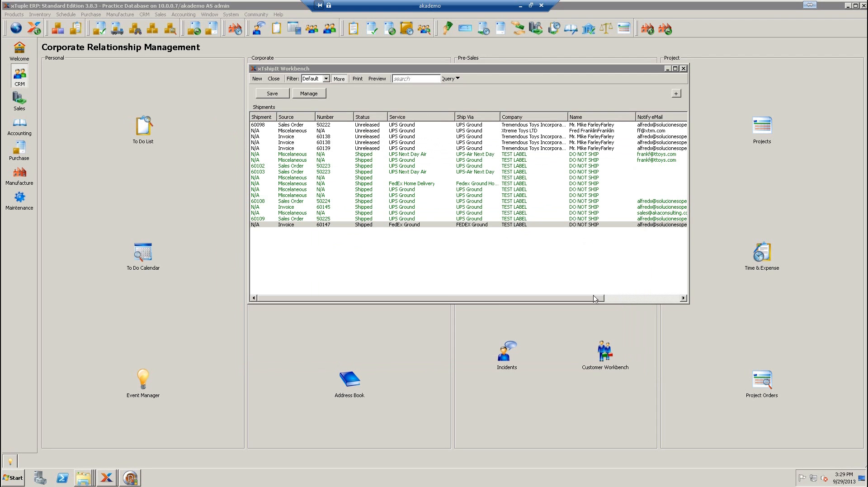
Open the FedEx shipment history from the FedEx Ground invoice shipment, select today's FedEx Ground package, and close the history.
{"action": "right_click", "coordinate": [481, 224]}
{"action": "mouse_move", "coordinate": [525, 281]}
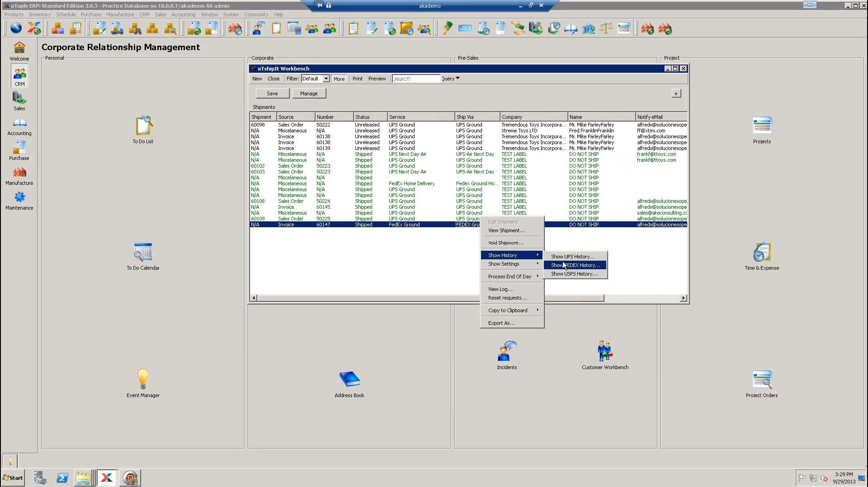
{"action": "left_click", "coordinate": [572, 265]}
{"action": "left_click", "coordinate": [389, 187]}
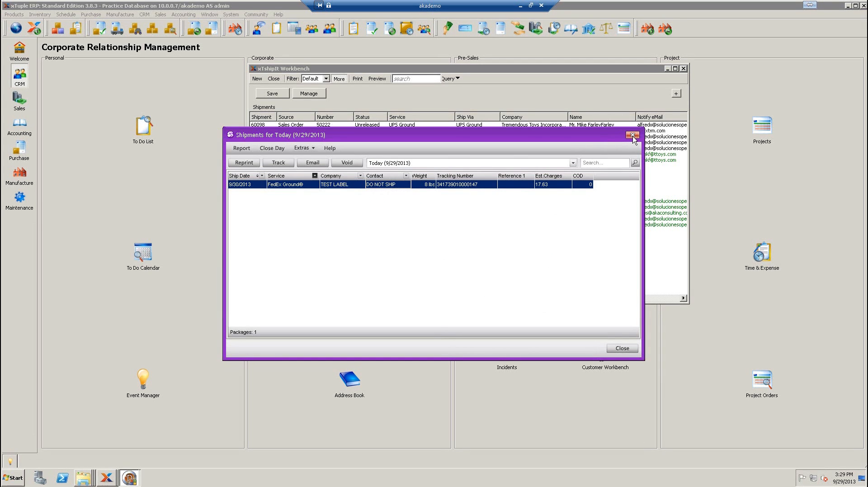
{"action": "left_click", "coordinate": [632, 138]}
Open the UPS shipping settings from the FedEx Ground invoice shipment and review the rate markups and minimum shipping charge.
{"action": "right_click", "coordinate": [469, 225]}
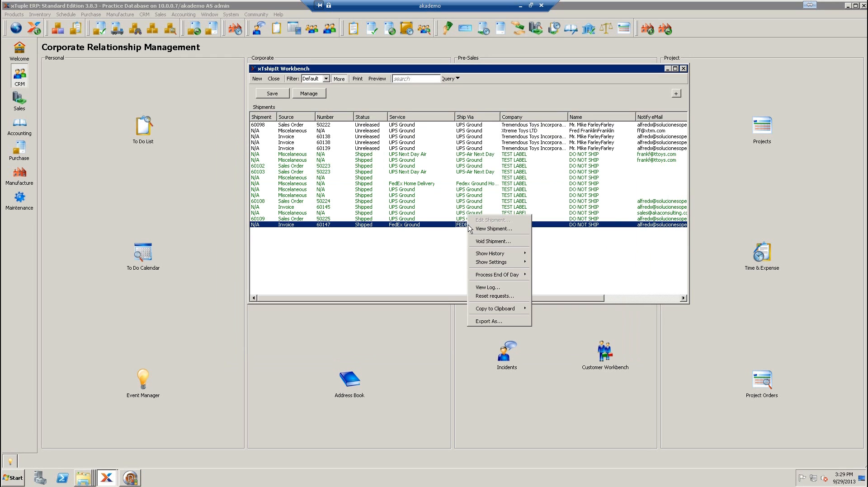
{"action": "mouse_move", "coordinate": [490, 266]}
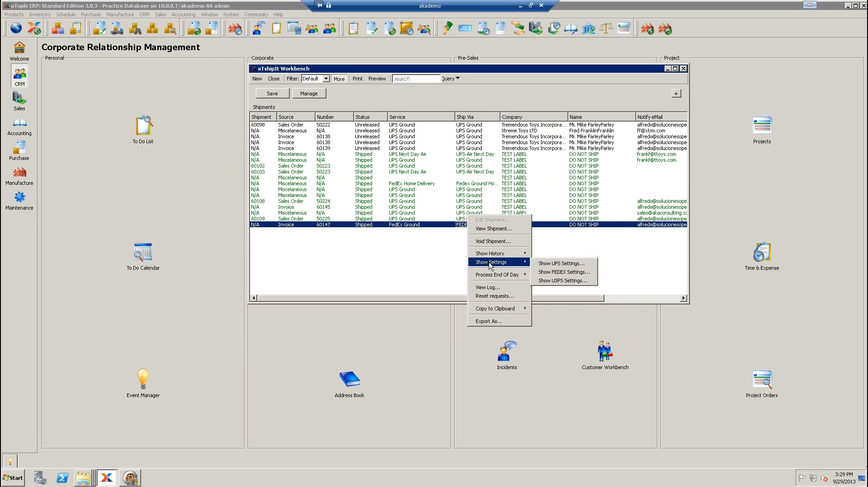
{"action": "left_click", "coordinate": [558, 267]}
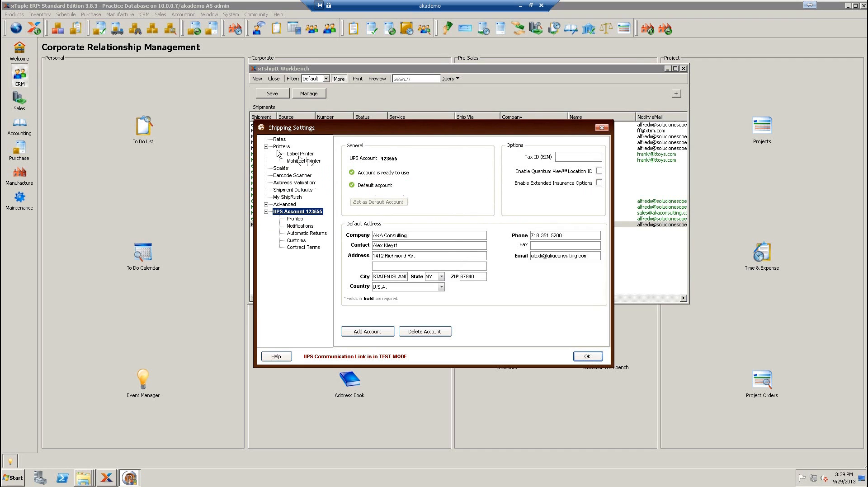
{"action": "left_click", "coordinate": [279, 140]}
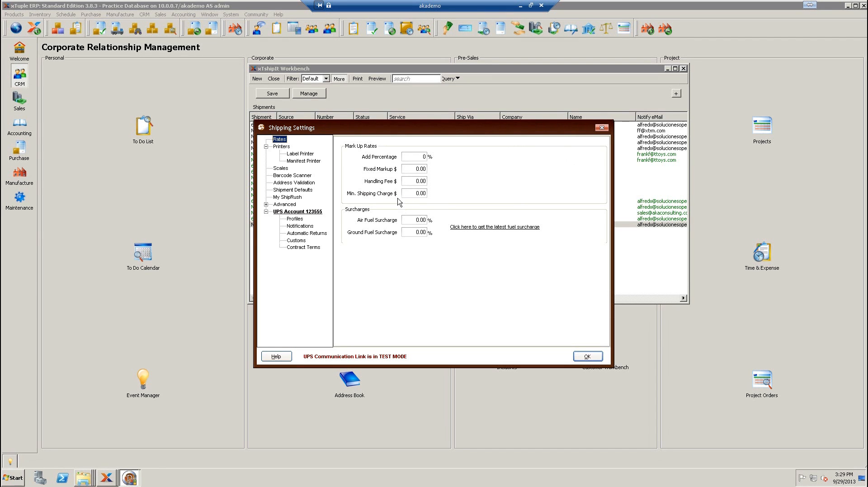
{"action": "left_click", "coordinate": [415, 194]}
Review the label printer, manifest printer and scale settings in the UPS shipping settings.
{"action": "left_click", "coordinate": [303, 156]}
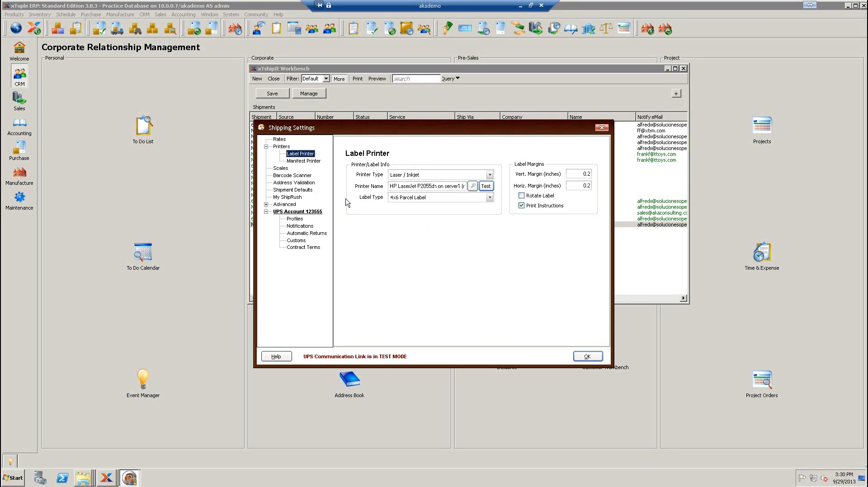
{"action": "left_click", "coordinate": [300, 163]}
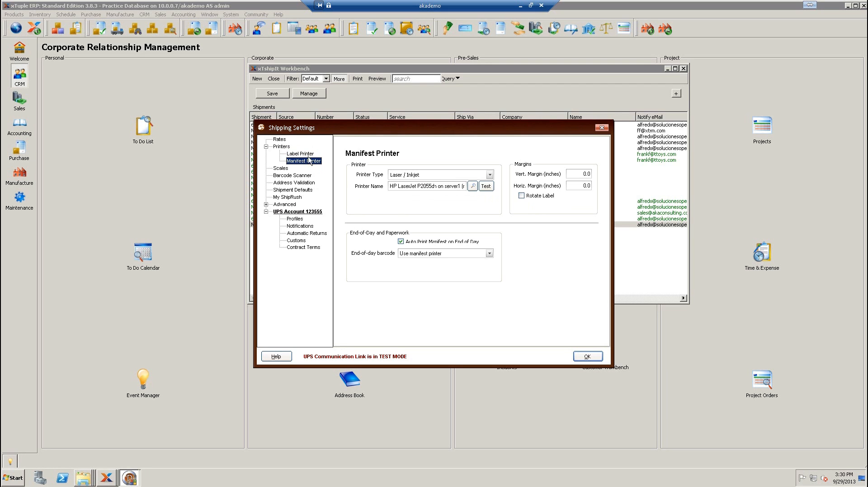
{"action": "left_click", "coordinate": [302, 156]}
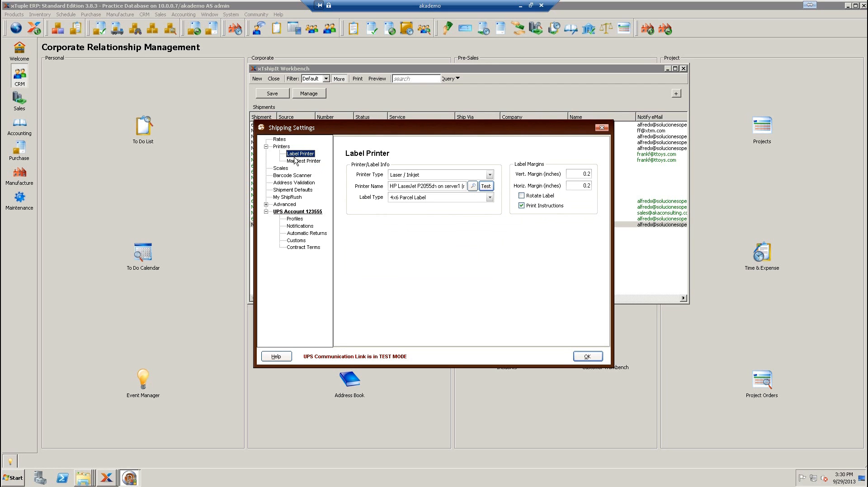
{"action": "left_click", "coordinate": [302, 162]}
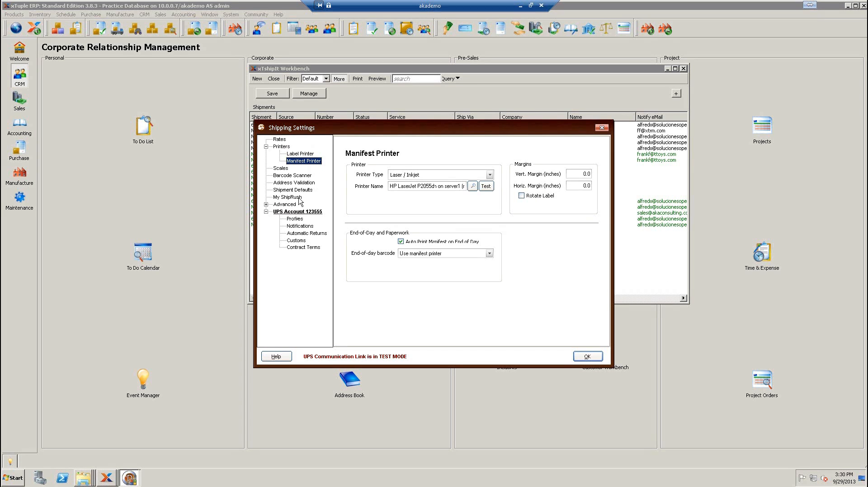
{"action": "left_click", "coordinate": [282, 168]}
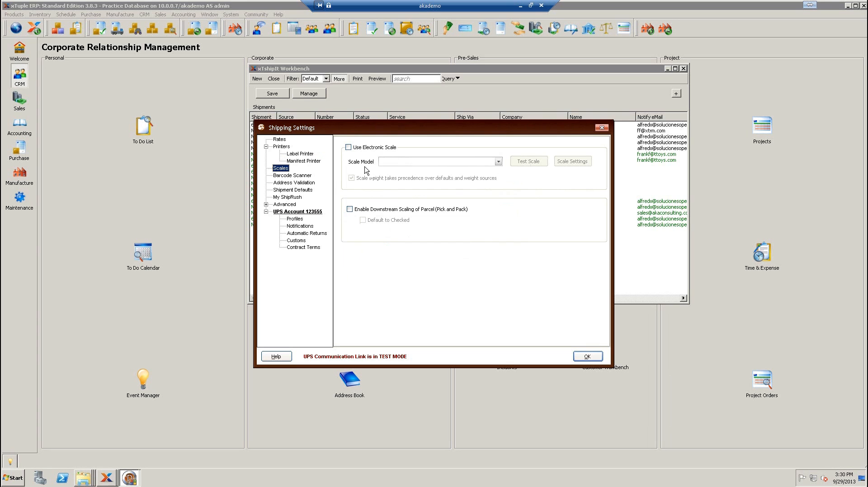
Review address validation and the advanced UPS settings, including system, performance, shipping screen behavior, clipboard and international options.
{"action": "left_click", "coordinate": [295, 183]}
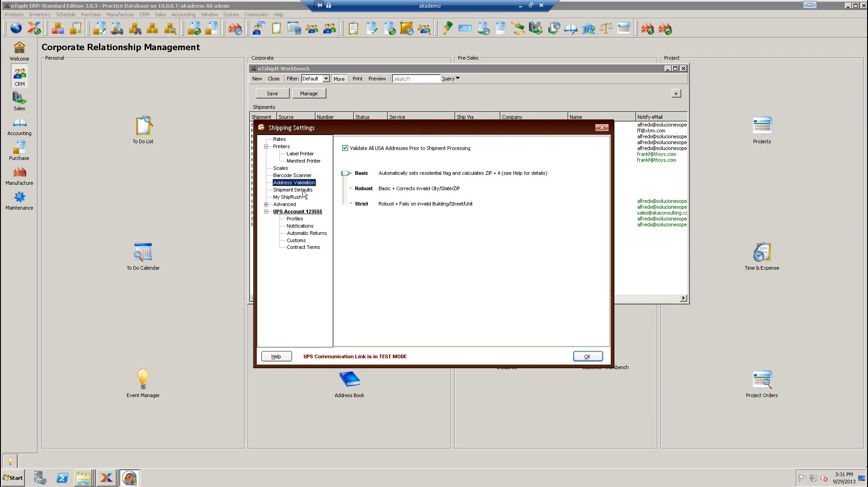
{"action": "left_click", "coordinate": [281, 205]}
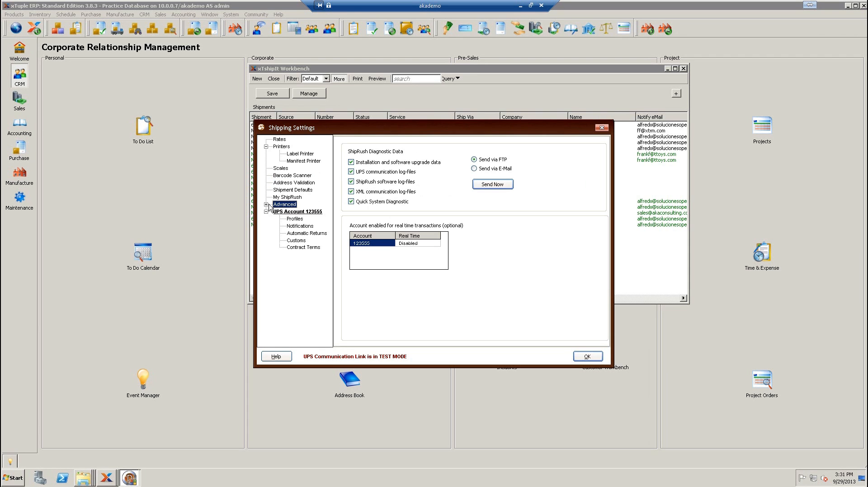
{"action": "left_click", "coordinate": [266, 205]}
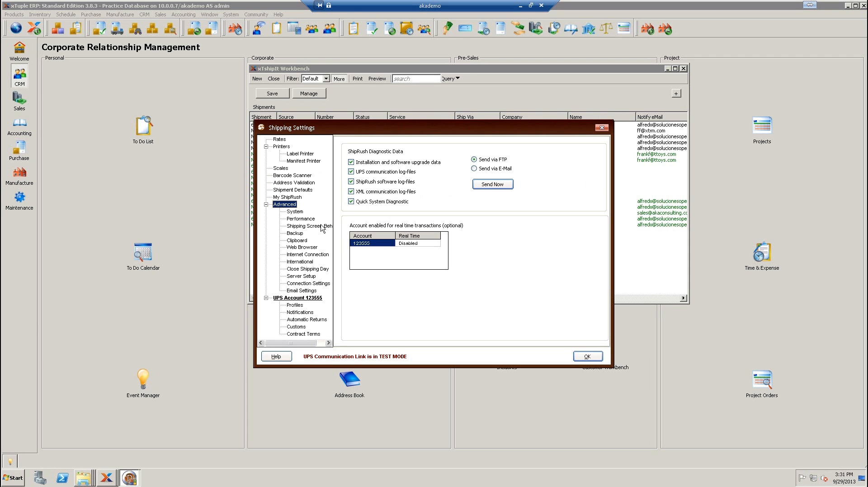
{"action": "left_click", "coordinate": [301, 212]}
{"action": "left_click", "coordinate": [300, 219]}
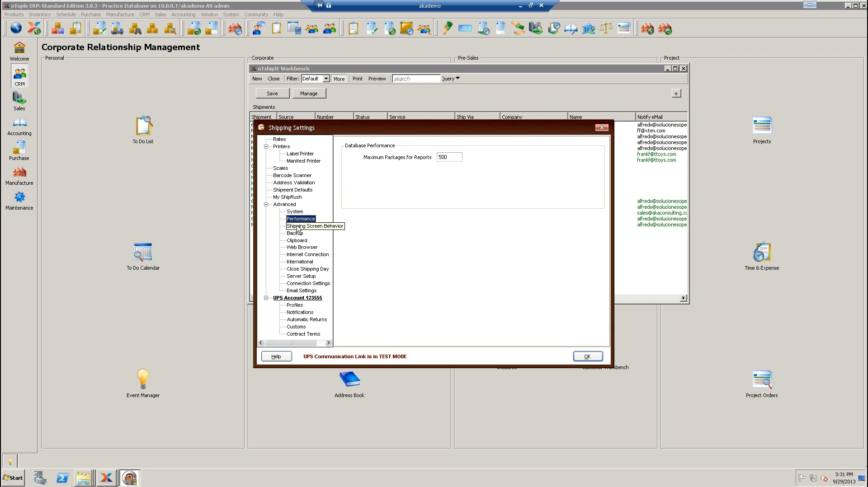
{"action": "left_click", "coordinate": [300, 226]}
{"action": "left_click", "coordinate": [298, 242]}
{"action": "left_click", "coordinate": [301, 262]}
Review the UPS account details, address profiles and international overrides, then close the shipping settings.
{"action": "left_click", "coordinate": [299, 299]}
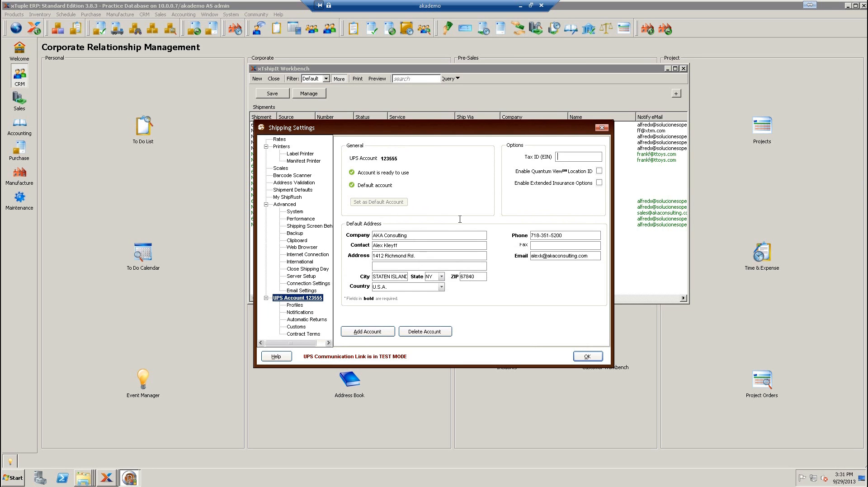
{"action": "left_click", "coordinate": [298, 307]}
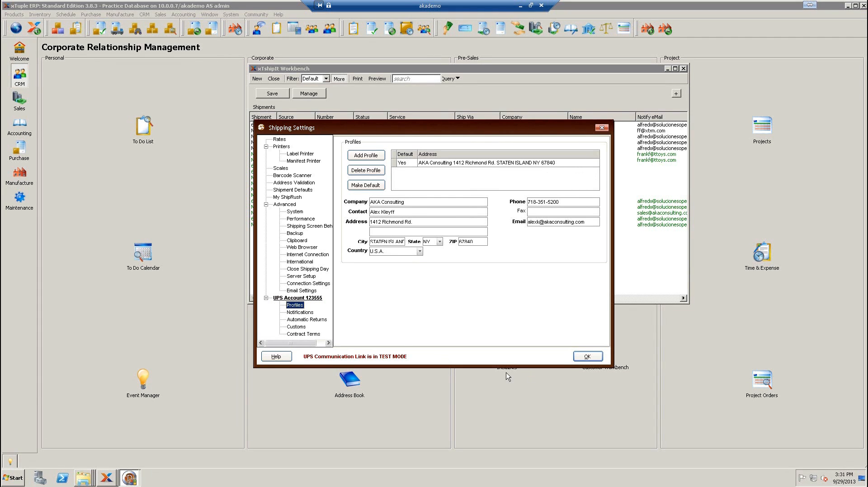
{"action": "left_click", "coordinate": [328, 344]}
{"action": "left_click_drag", "start_coordinate": [326, 348], "coordinate": [432, 338]}
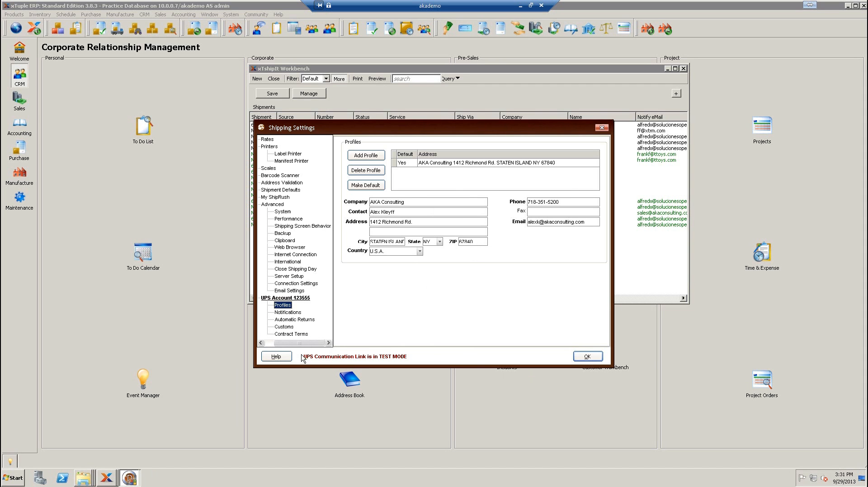
{"action": "left_click", "coordinate": [290, 262]}
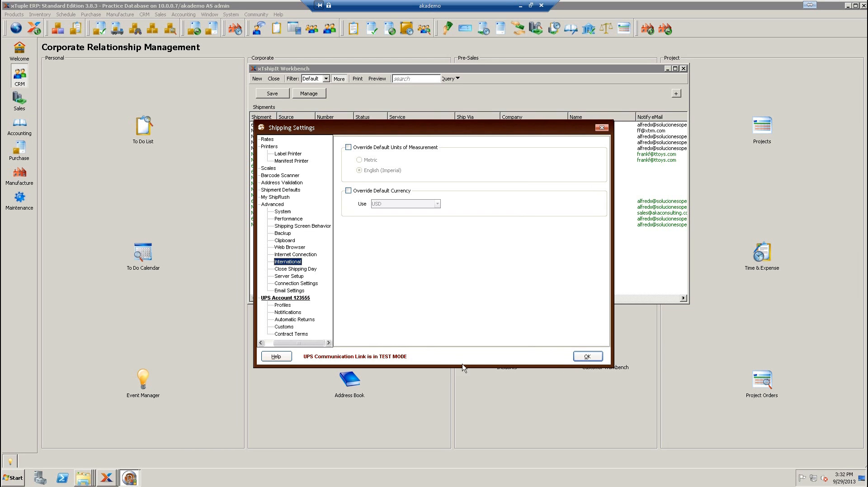
{"action": "left_click", "coordinate": [587, 358]}
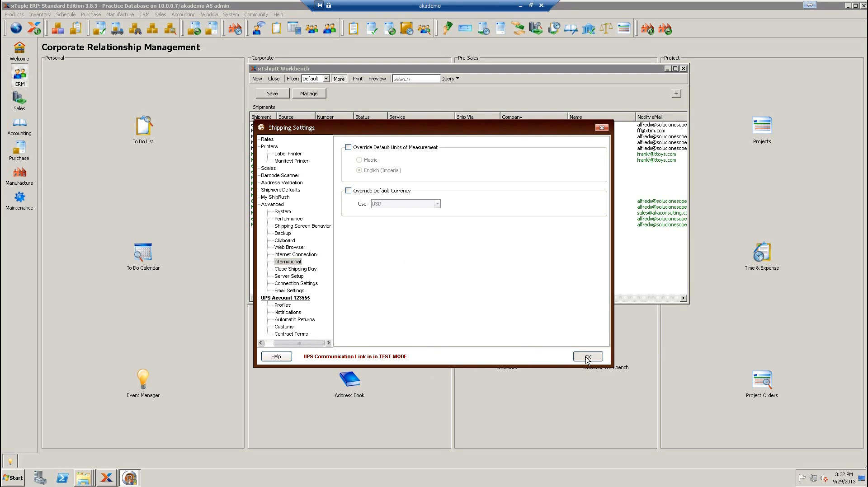
{"action": "right_click", "coordinate": [472, 225]}
{"action": "mouse_move", "coordinate": [508, 276]}
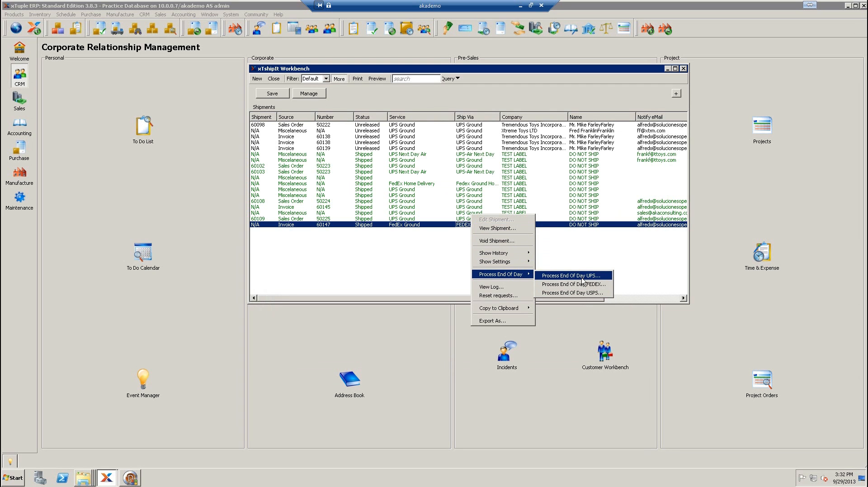
{"action": "mouse_move", "coordinate": [495, 261]}
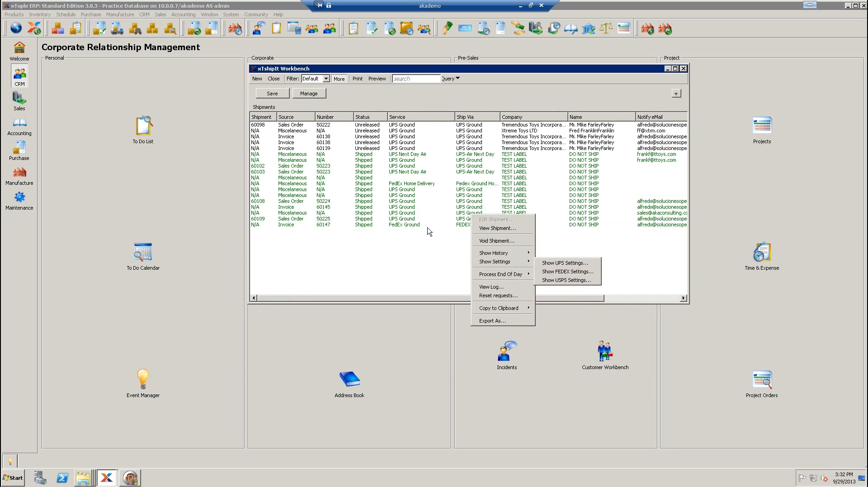
{"action": "left_click", "coordinate": [435, 225]}
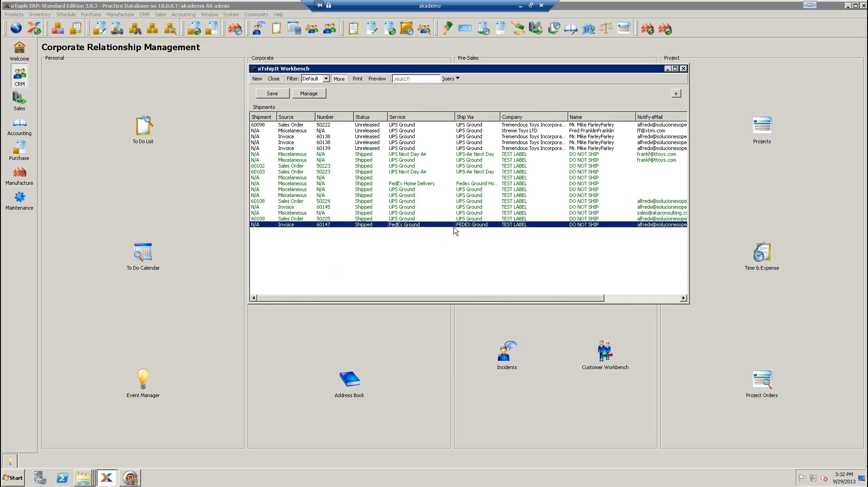
View the xTshipIt log of the FedEx Ground invoice shipment and close it.
{"action": "right_click", "coordinate": [458, 229]}
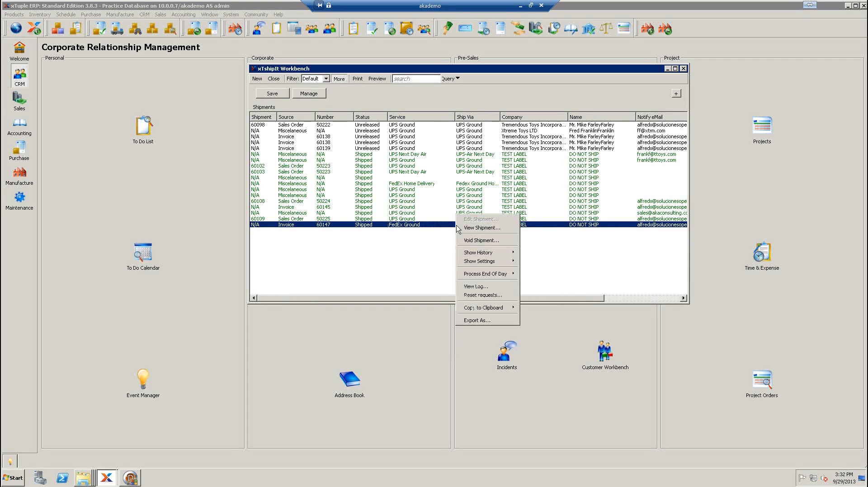
{"action": "left_click", "coordinate": [478, 287]}
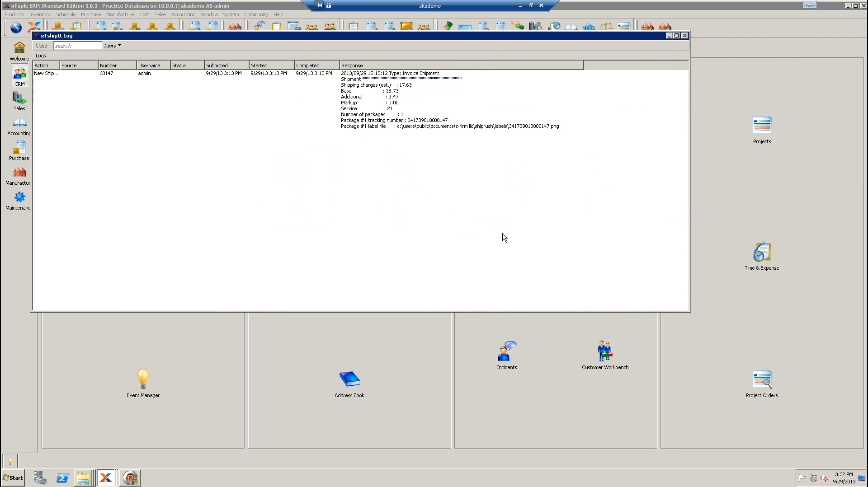
{"action": "left_click", "coordinate": [685, 36]}
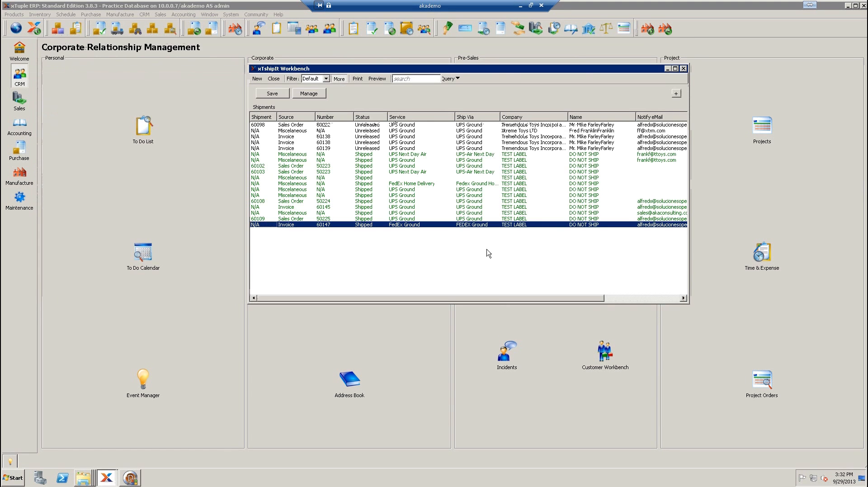
{"action": "right_click", "coordinate": [481, 217]}
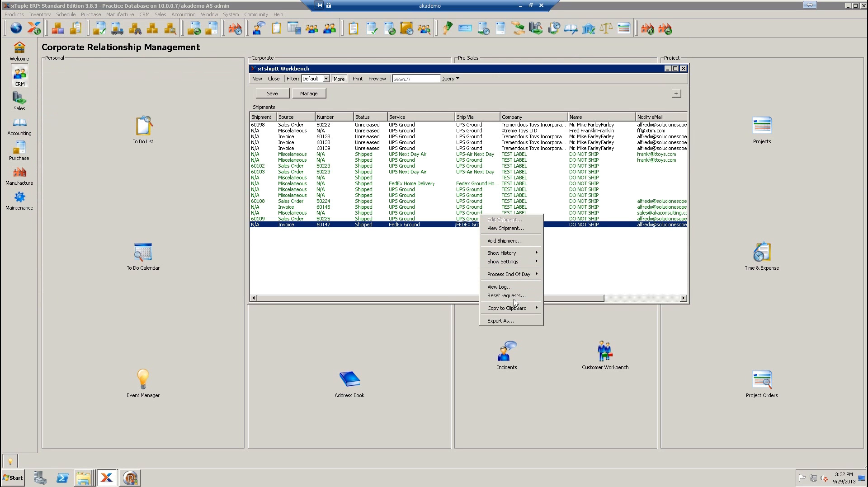
{"action": "mouse_move", "coordinate": [523, 312]}
{"action": "left_click", "coordinate": [386, 94]}
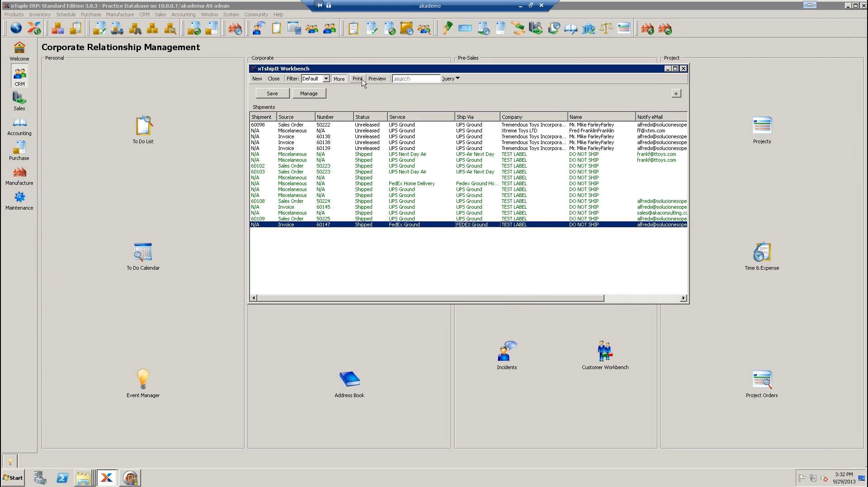
Preview the printable Shipments report of the workbench list and close the preview.
{"action": "left_click", "coordinate": [378, 78]}
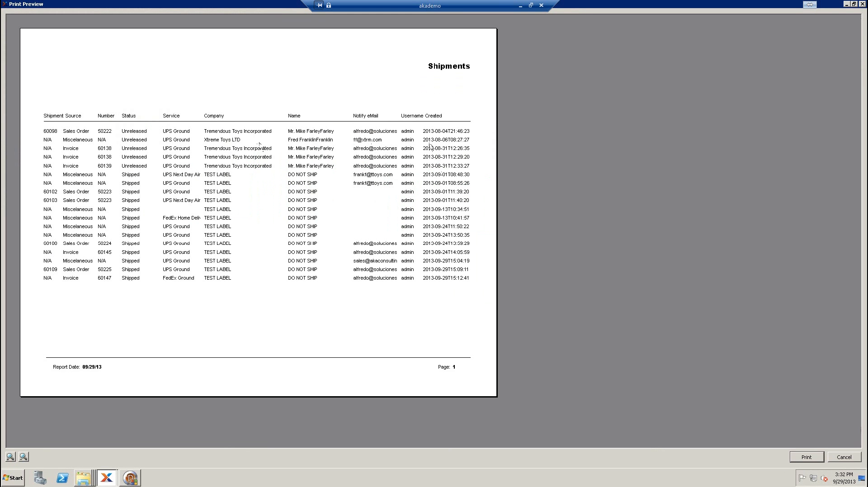
{"action": "left_click", "coordinate": [863, 4]}
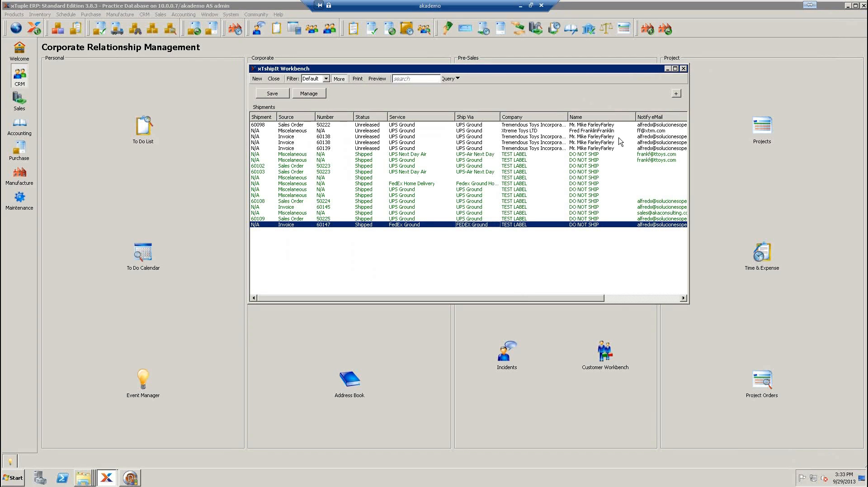
Close the xTshipIt Workbench and take the remote desktop session out of full screen.
{"action": "left_click", "coordinate": [683, 69]}
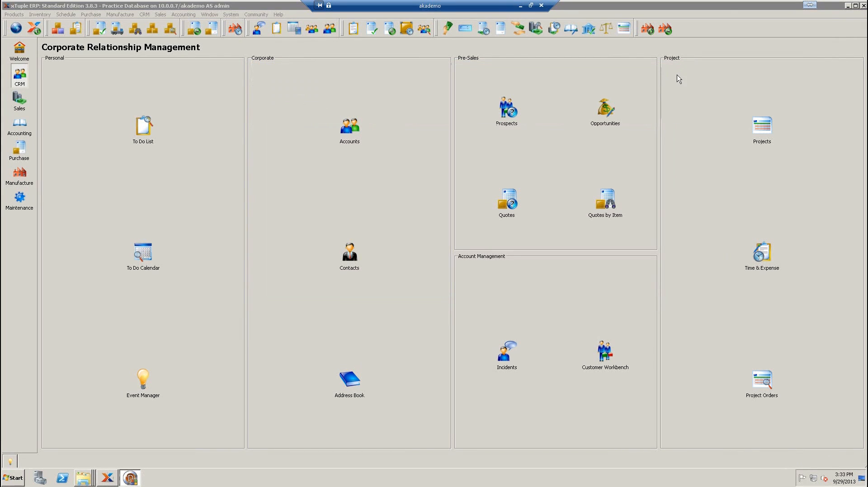
{"action": "left_click", "coordinate": [530, 6]}
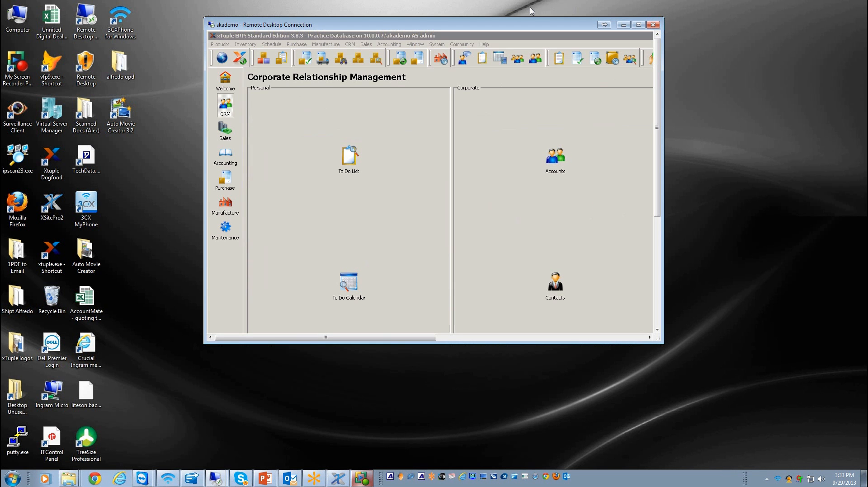